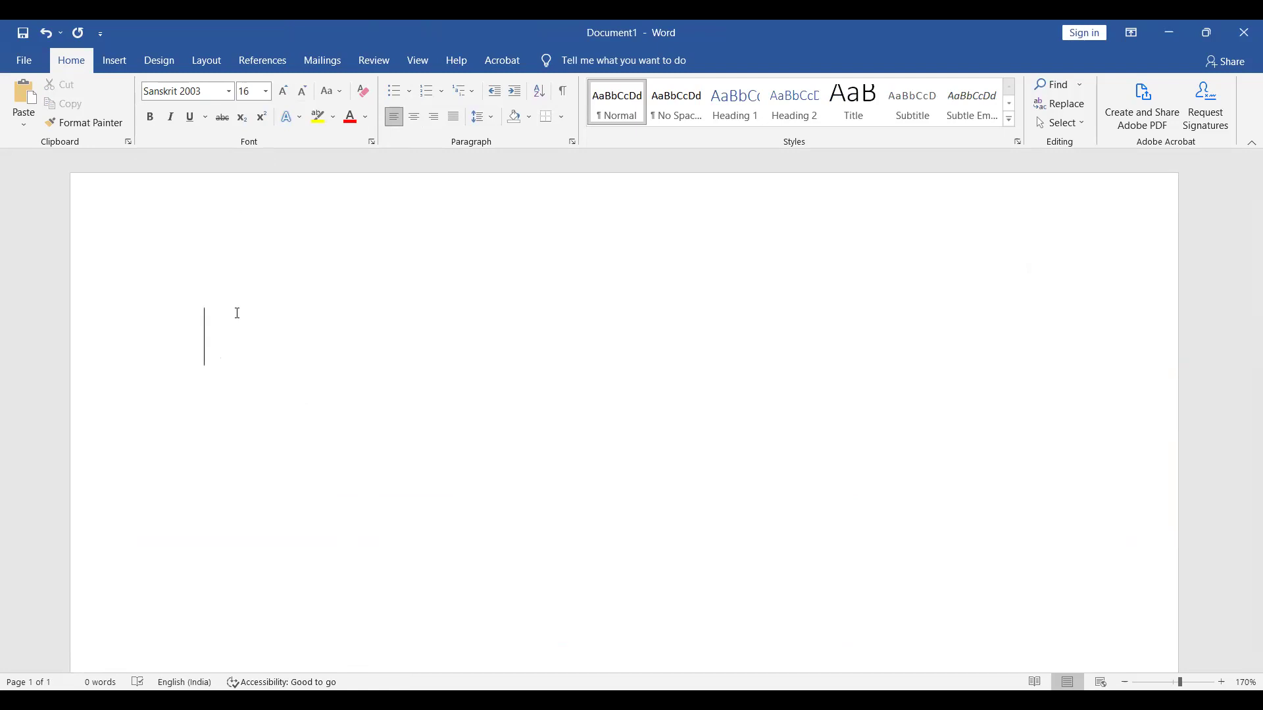
Enter the words क्विप् क्विन् in Devanagari at the start of the document
text(s)
key(BackSpace)
key(alt+shift)
text(क)
text(िप्)
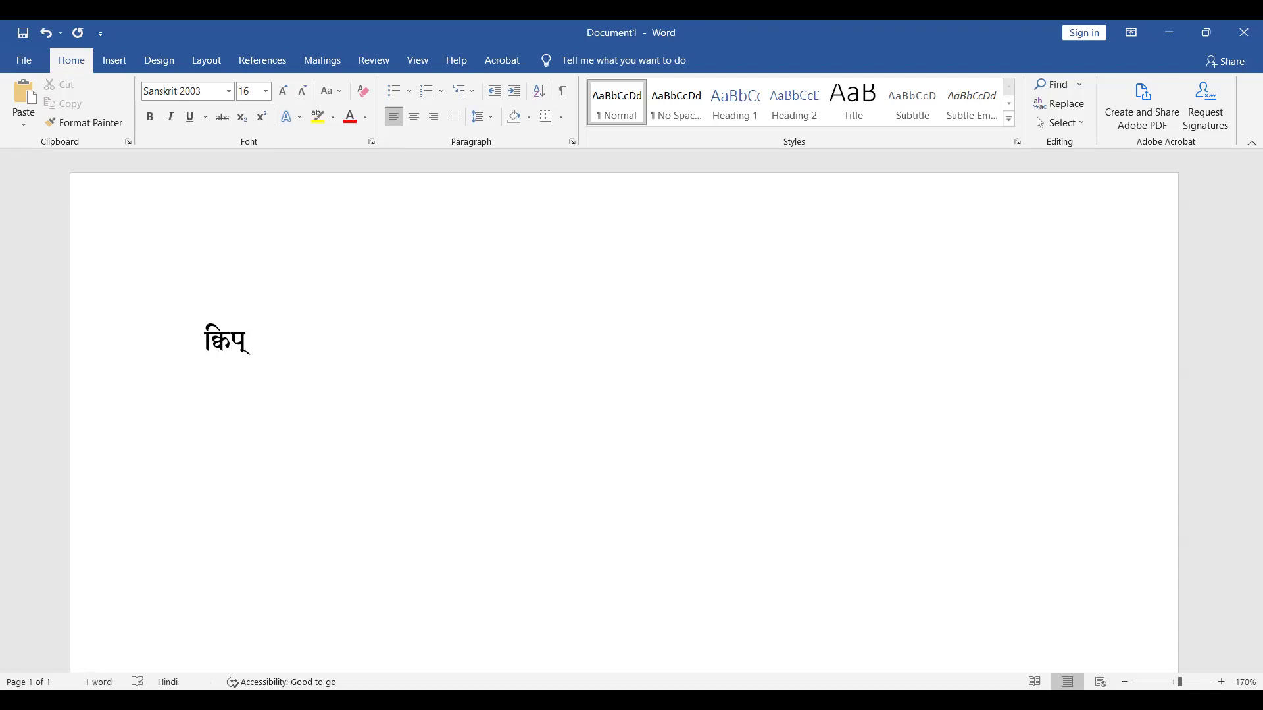
text( किन्)
Move the word क्विन् onto its own line below क्विप्
key(Left)
key(Left)
key(Left)
key(shift+Right)
key(shift+Right)
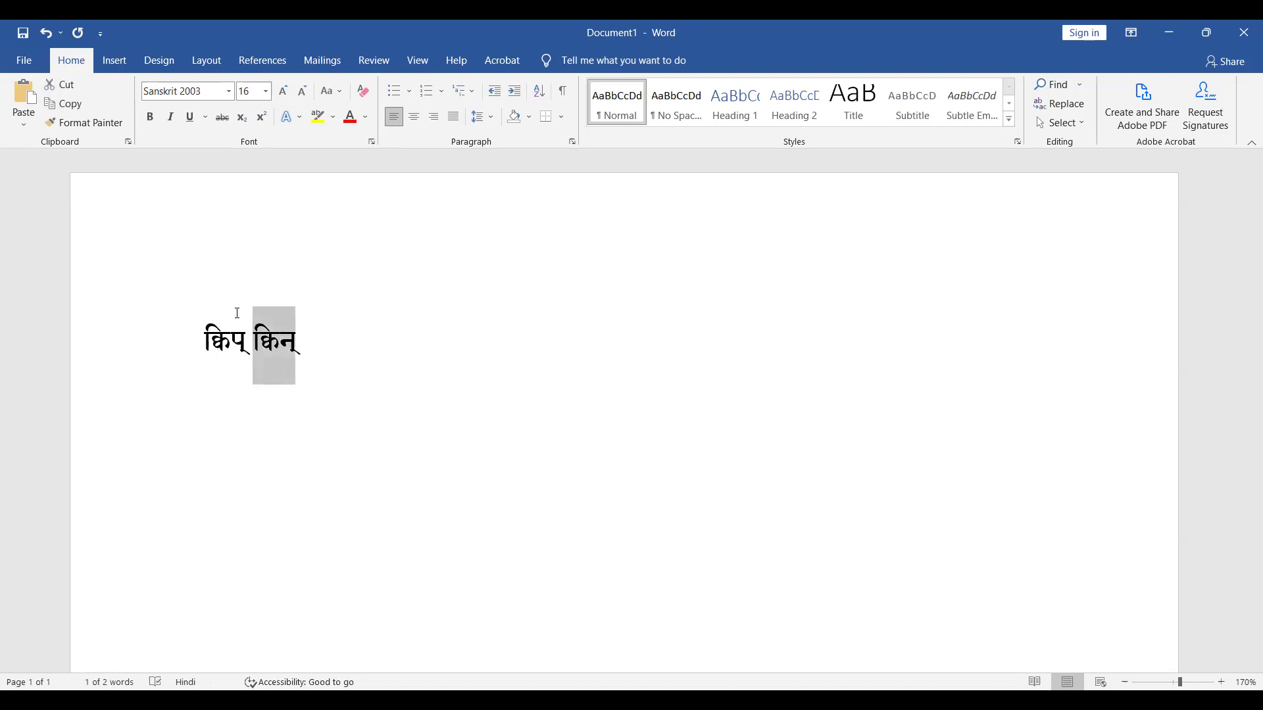
key(Left)
key(shift+Left)
key(shift+Left)
key(shift+Left)
key(Right)
key(Return)
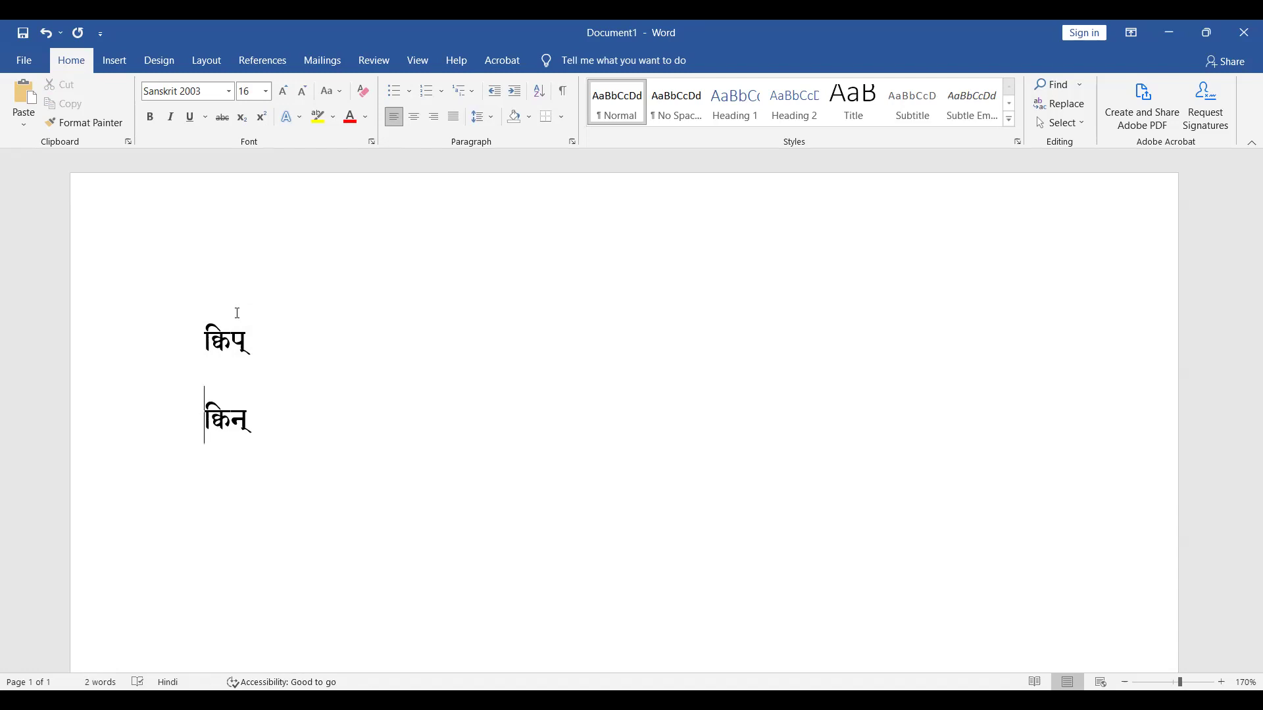
Delete the line क्विप् so that the document starts with क्विन्
click(801, 635)
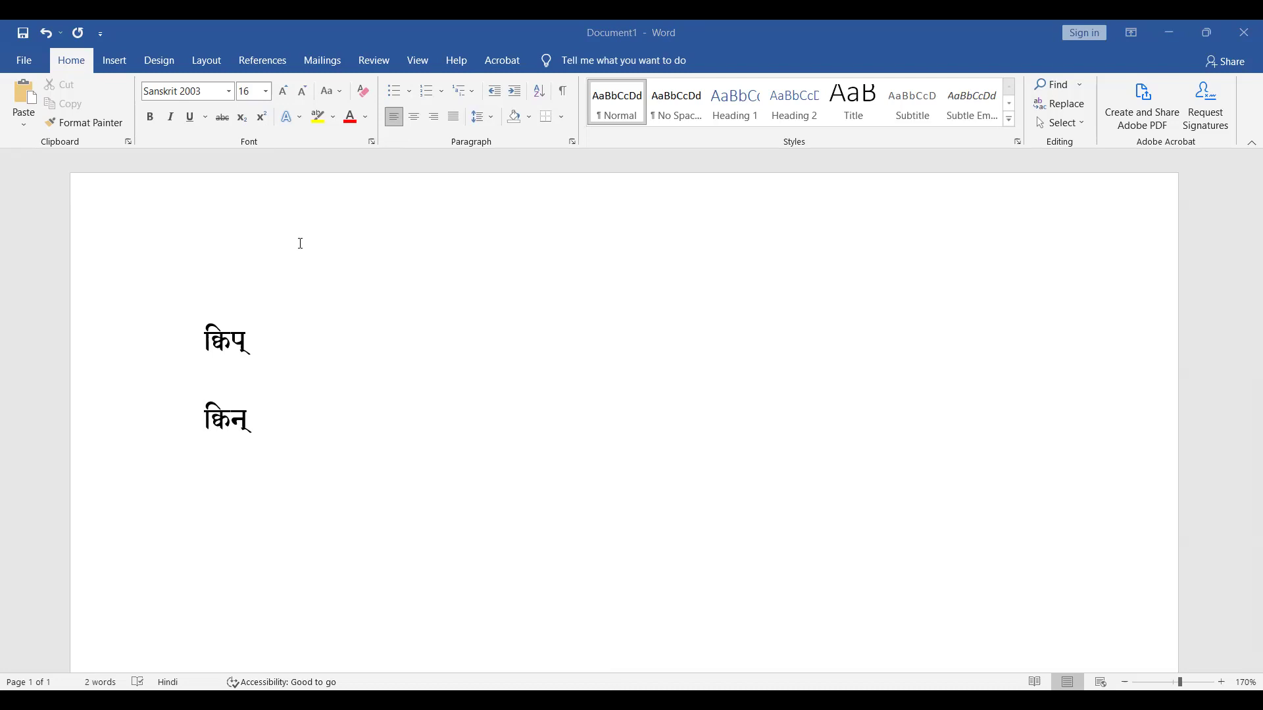
click(133, 345)
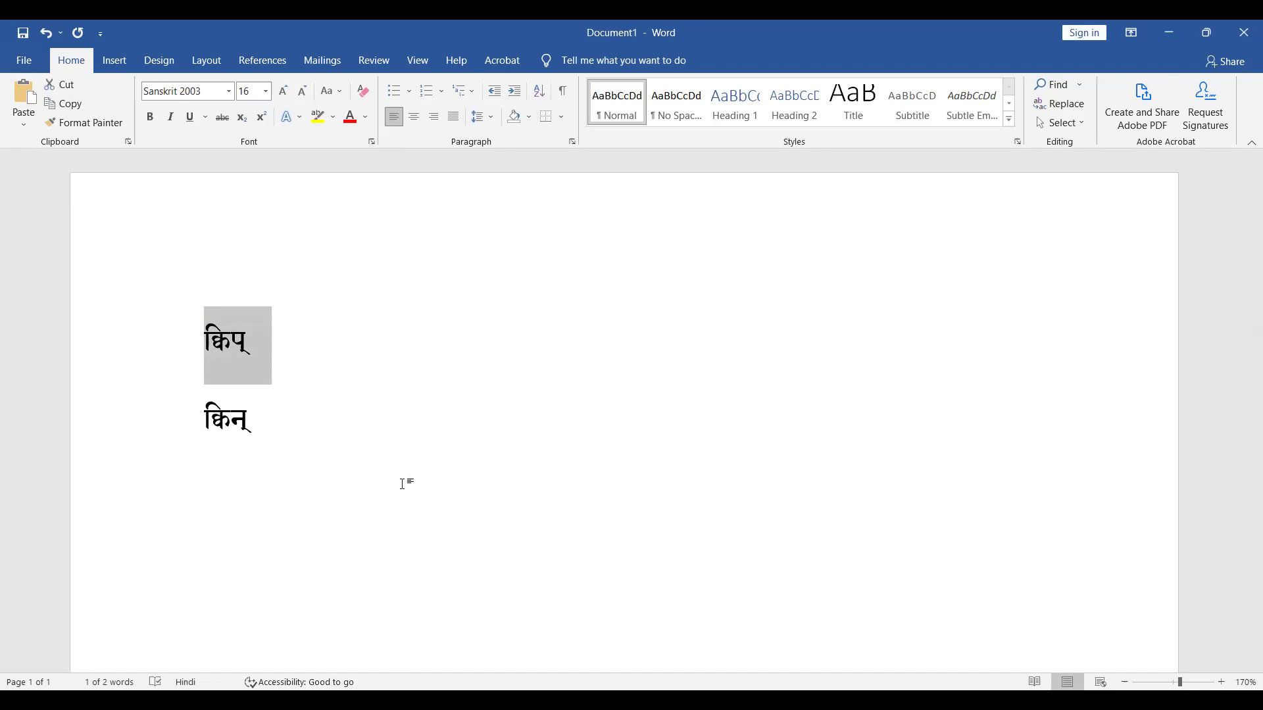
key(Down)
key(shift+Left)
key(shift+Left)
key(shift+Left)
key(shift+Left)
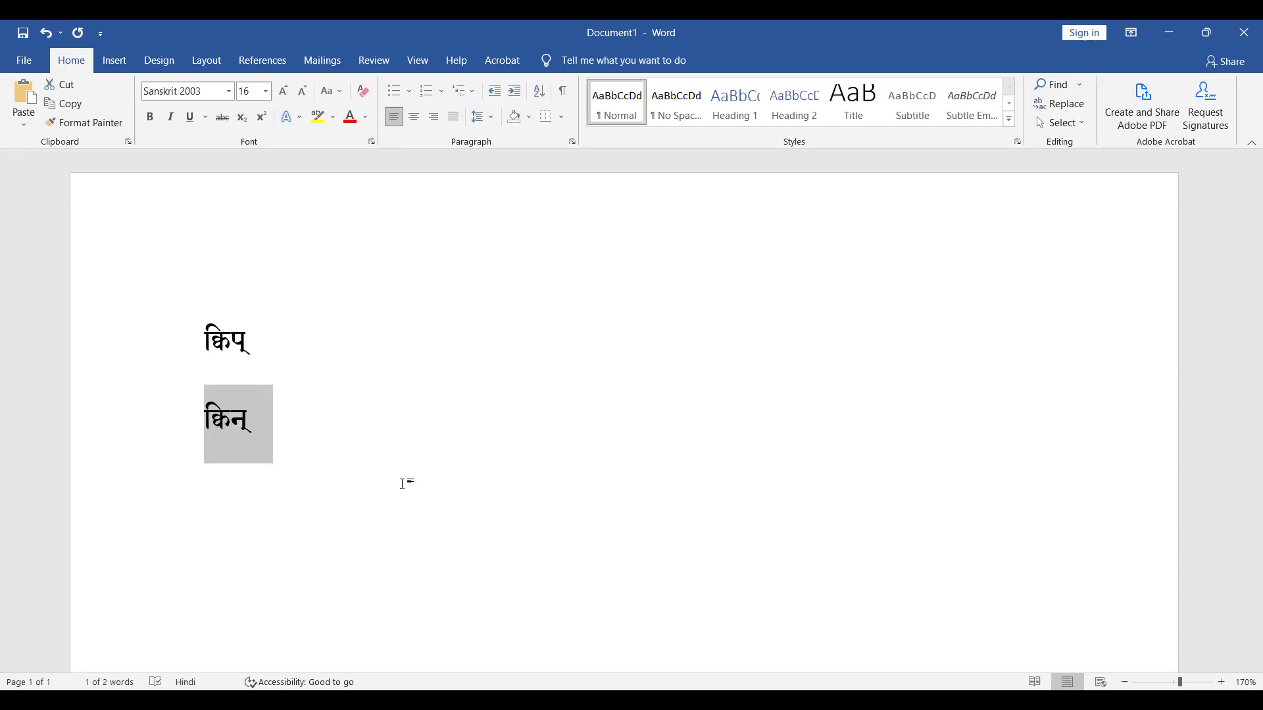
key(Up)
key(shift+End)
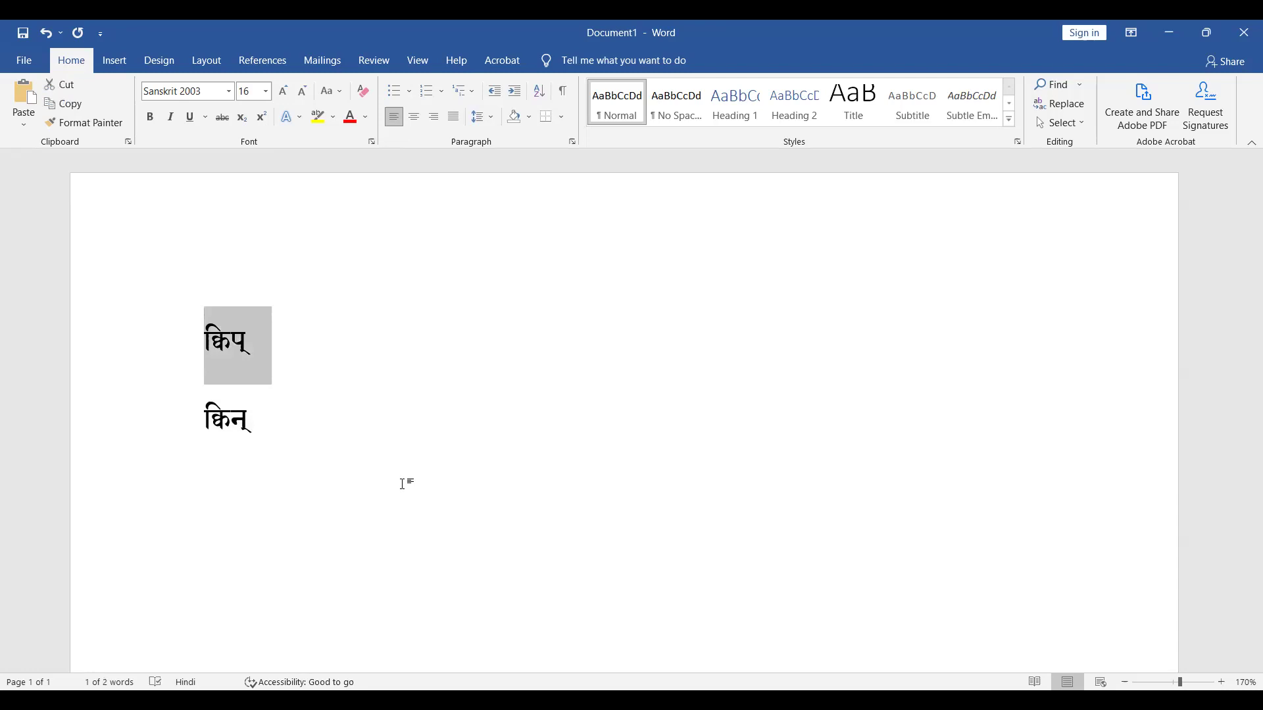
key(Delete)
key(Delete)
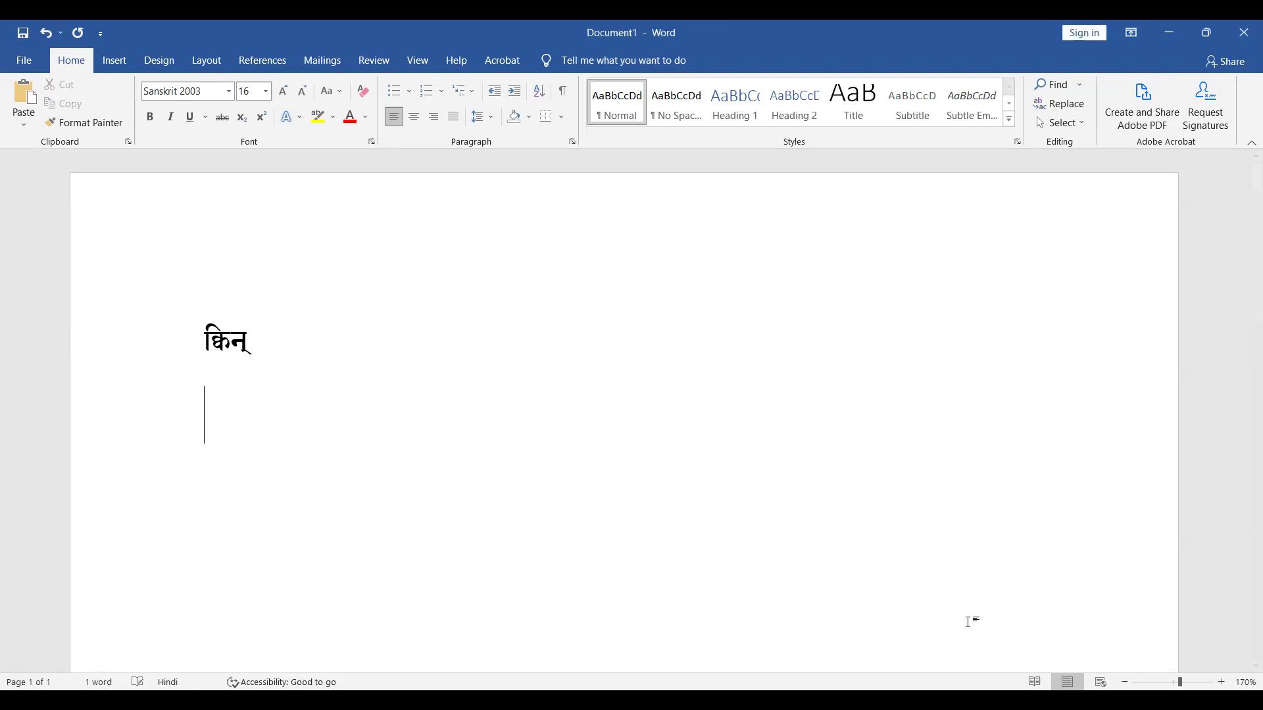
Add the reference "३.२.५८ ~" on the line below the heading क्विन्
text(३.२.५८)
key(Return)
key(BackSpace)
text(!)
key(BackSpace)
text(~)
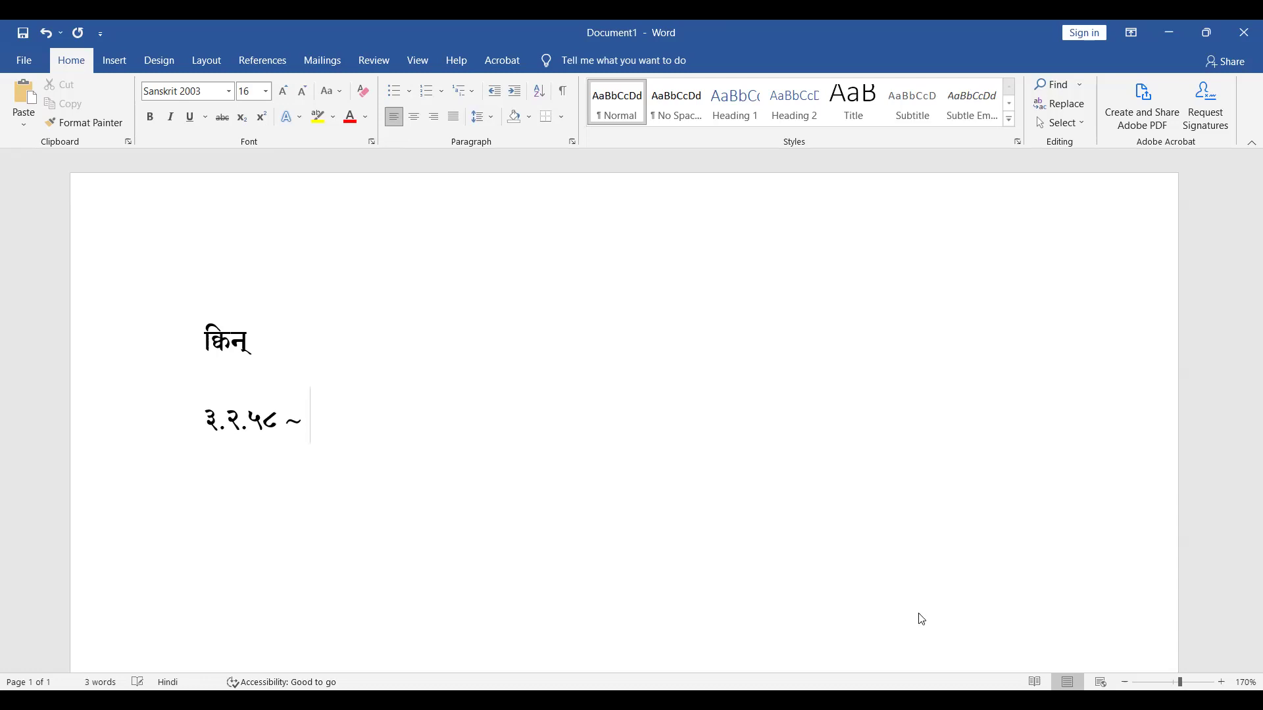
Add the sutra line "स्पृशोनुदके क्विन् । ३.२.५८" below the reference line
key(alt+Tab)
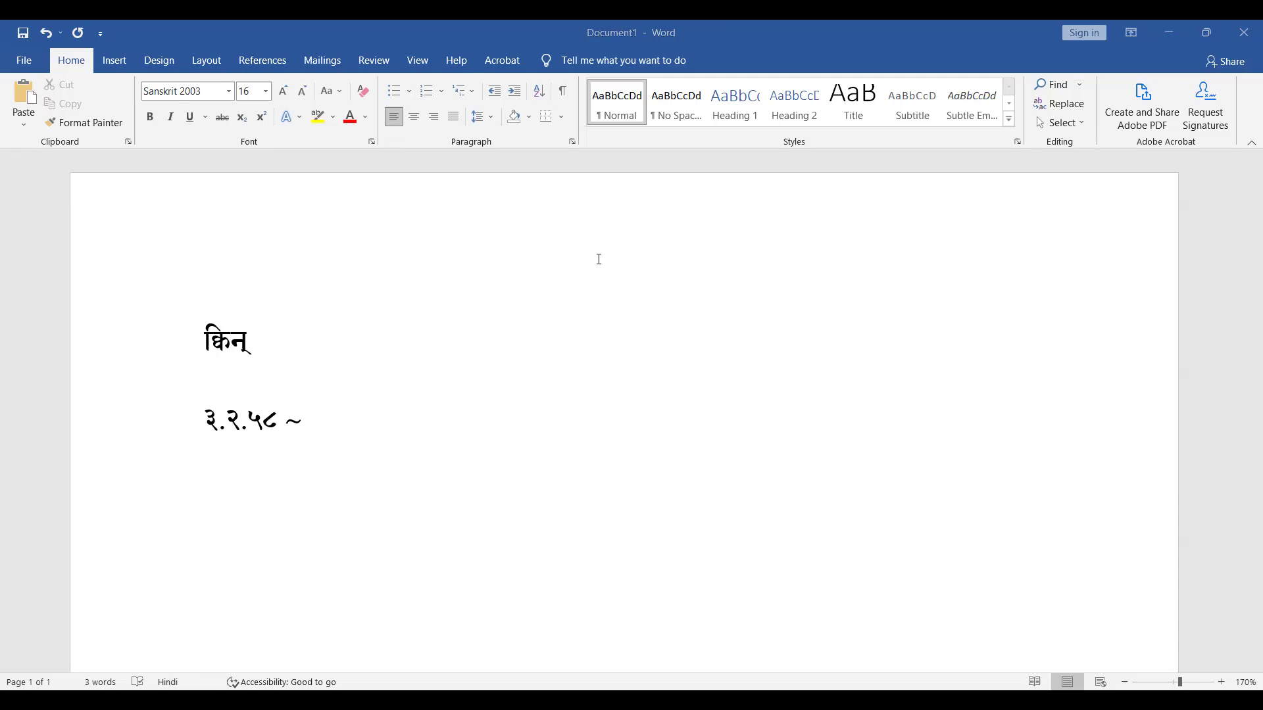
key(Return)
text(स्प्)
key(ctrl+shift+Left)
text(स्पृशोनुदक्े क्विन् । ३.२.)
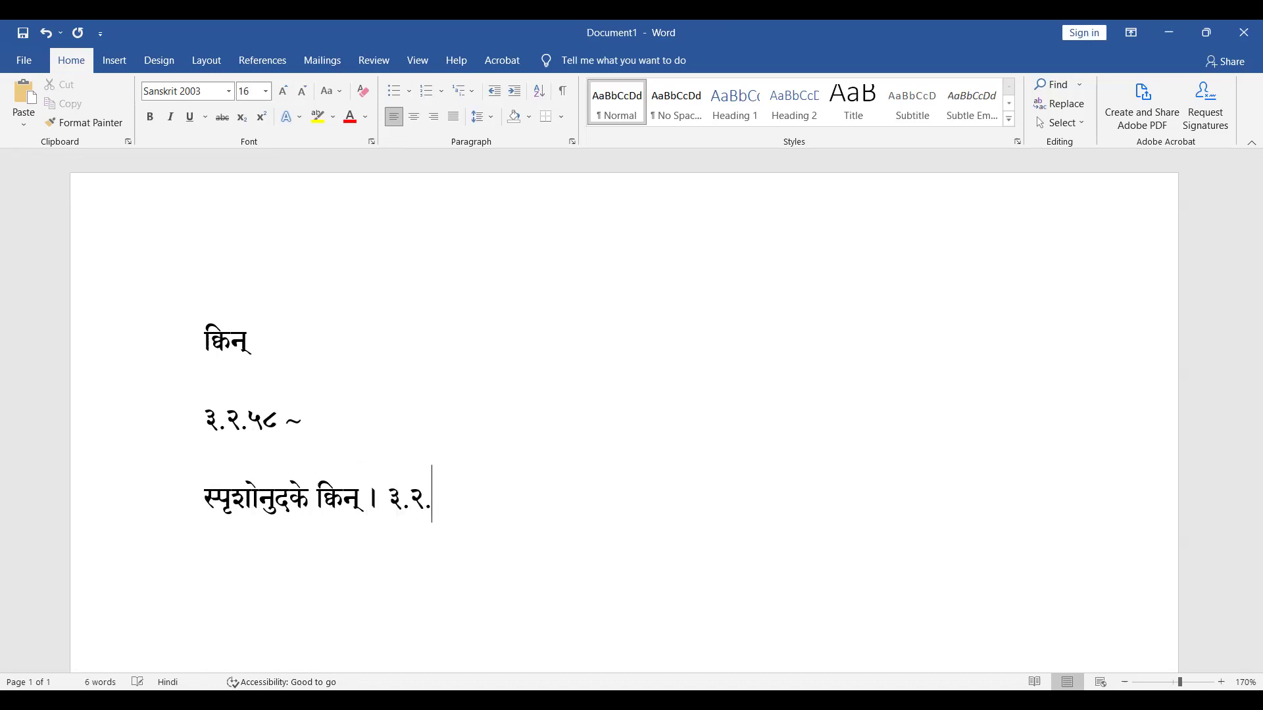
text(५८)
Paste the copied sutra ऋत्विग्दधृक्स्रग्दिगुष्णिगञ्चुयुजिक्रुञ्चां च on a new line below the first sutra
key(Return)
key(alt+Tab)
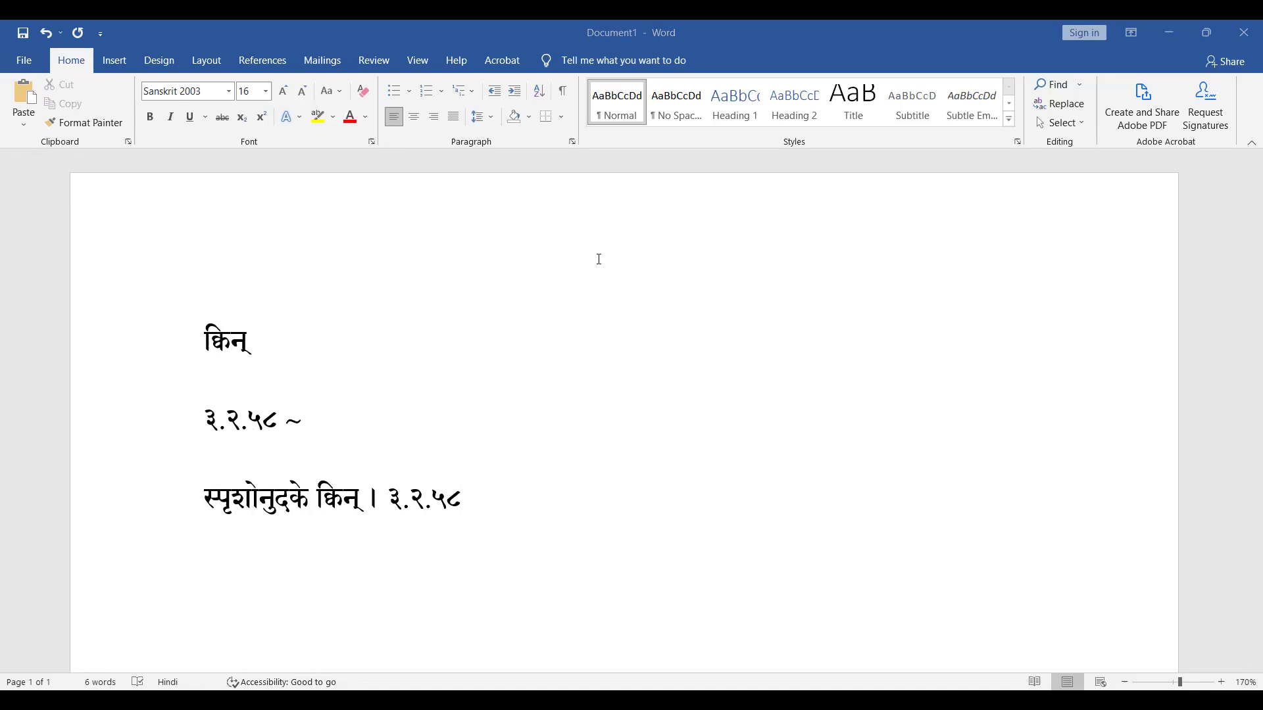
text(ऋत्विग्दधृक्स्रग्दिगुष्णिगञ्चुयुजिक्रुञ्चां च)
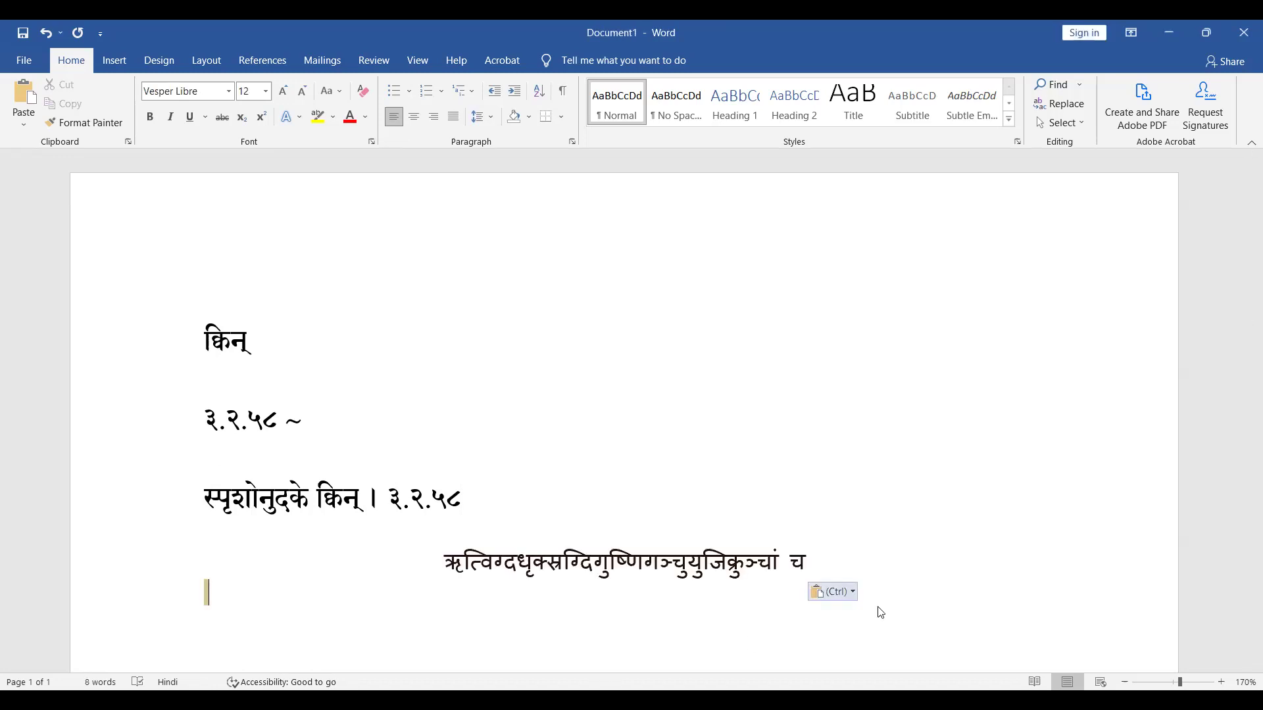
key(ctrl)
click(866, 658)
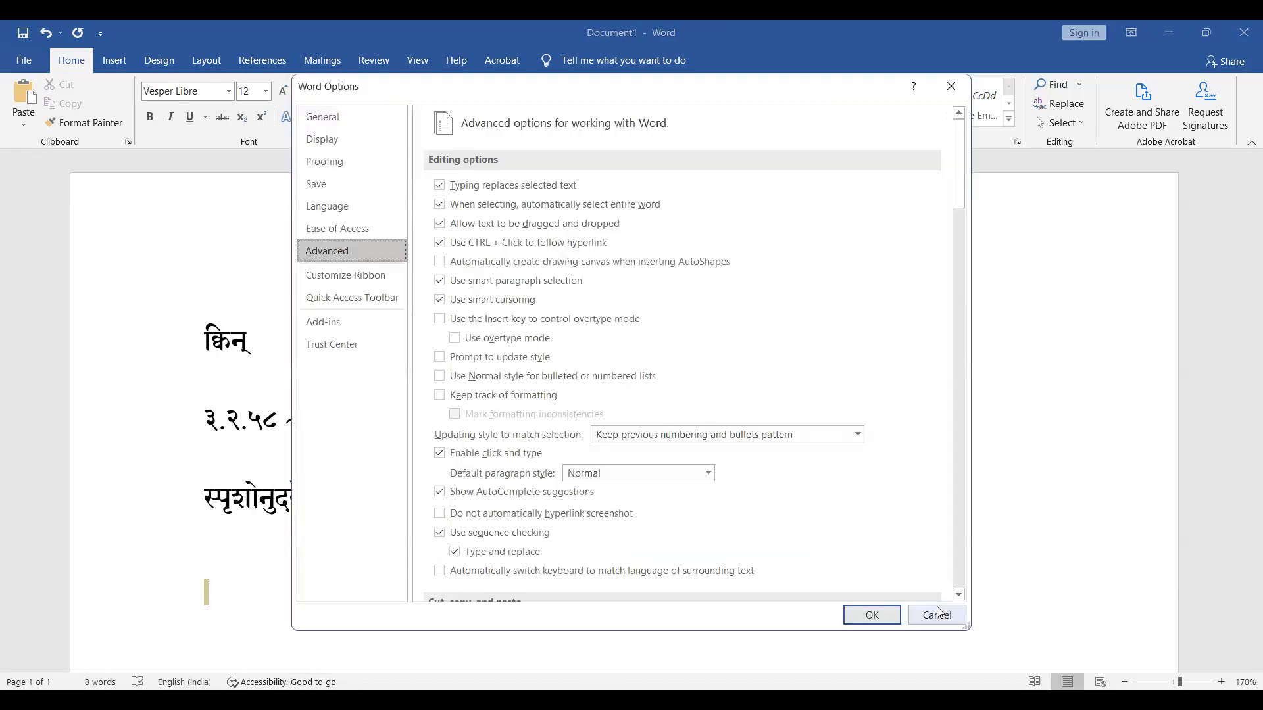
click(874, 691)
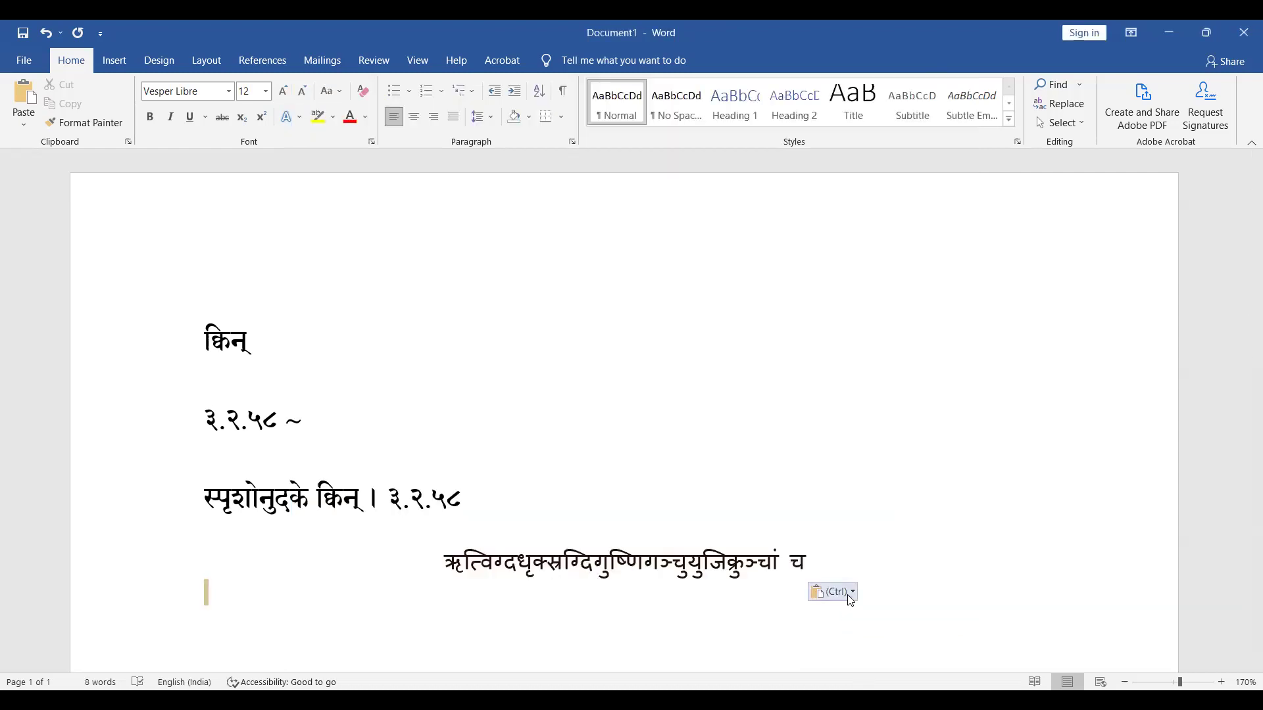
click(849, 595)
click(814, 633)
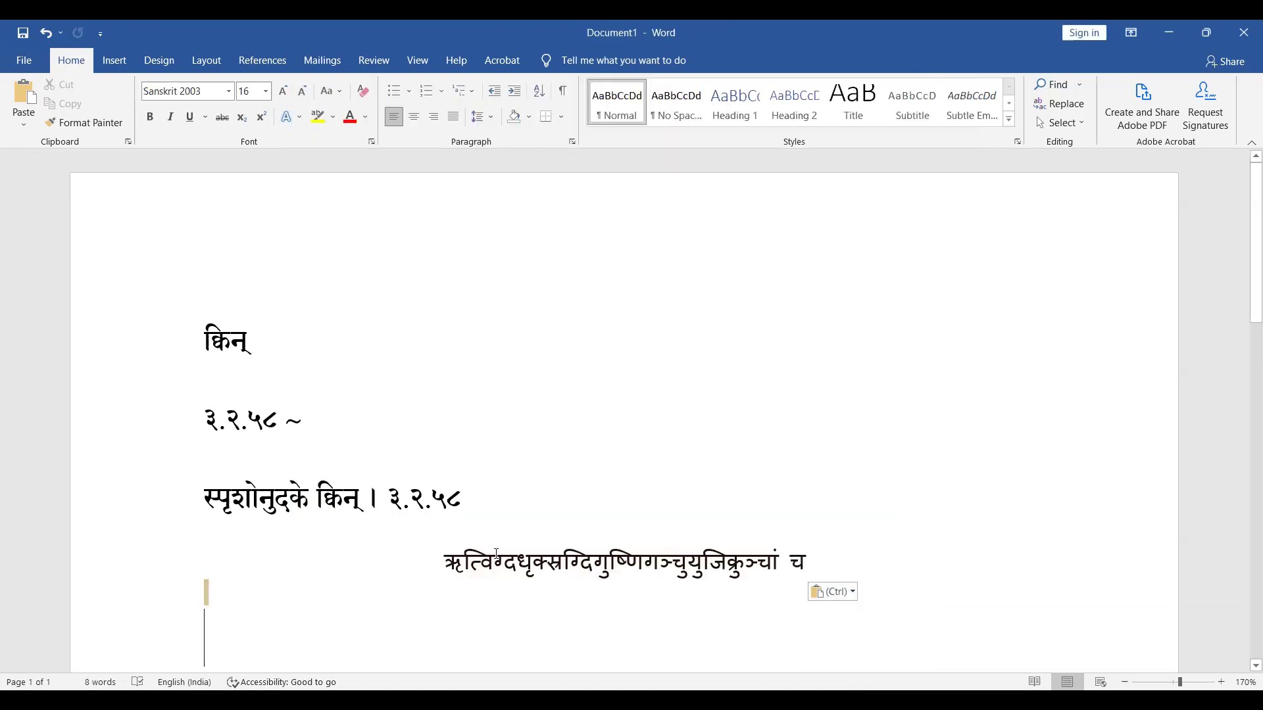
Format the pasted ऋत्विग्दधृक् sutra in Sanskrit 2003 at font size 16
drag(445, 554, 826, 589)
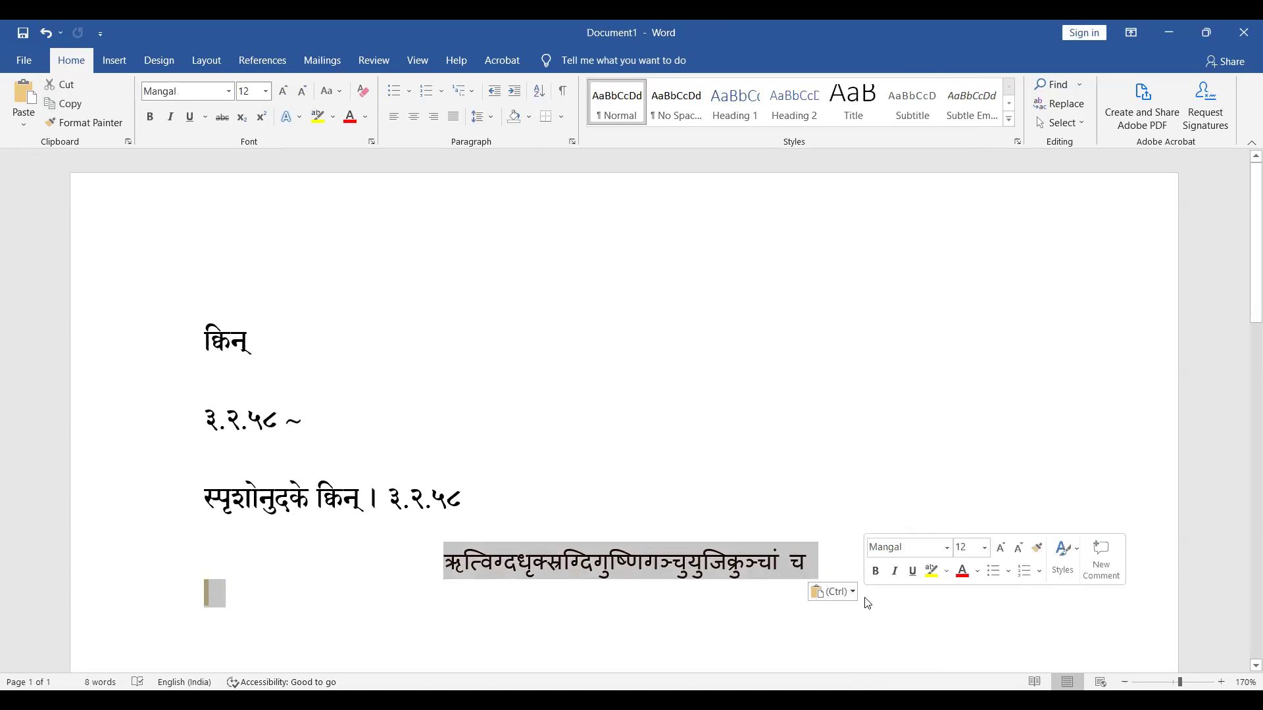
click(228, 91)
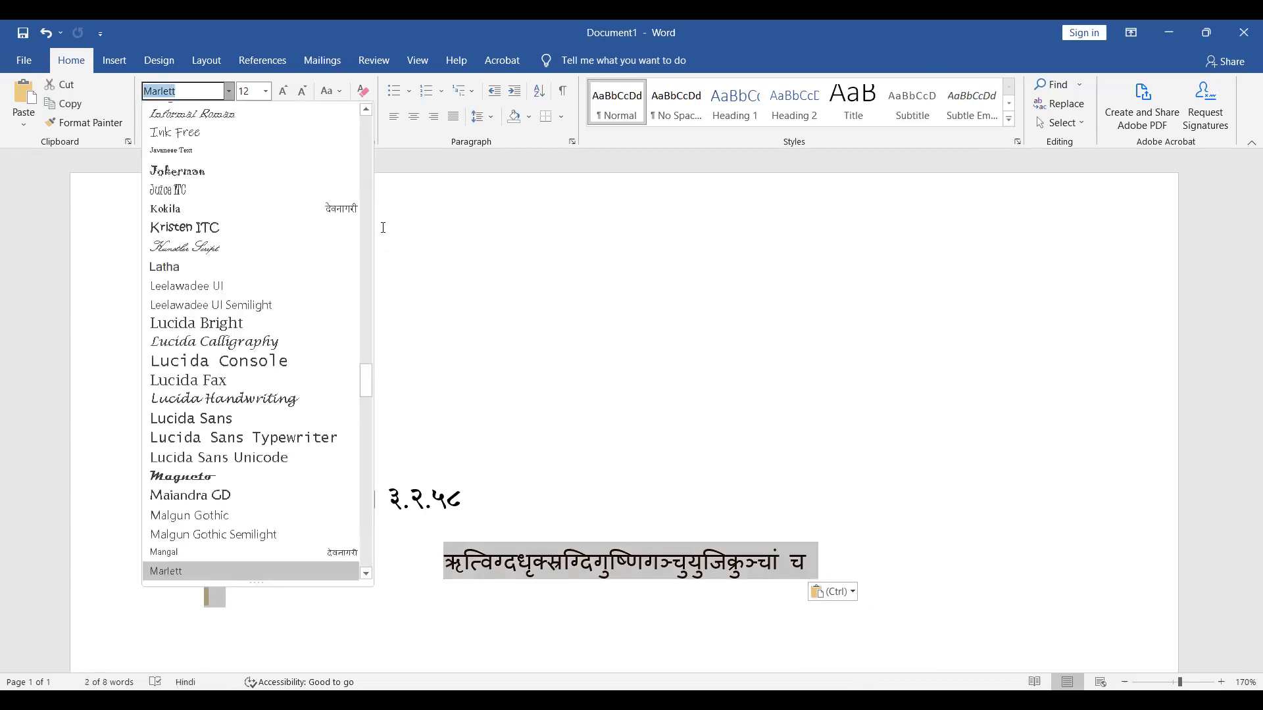
click(228, 90)
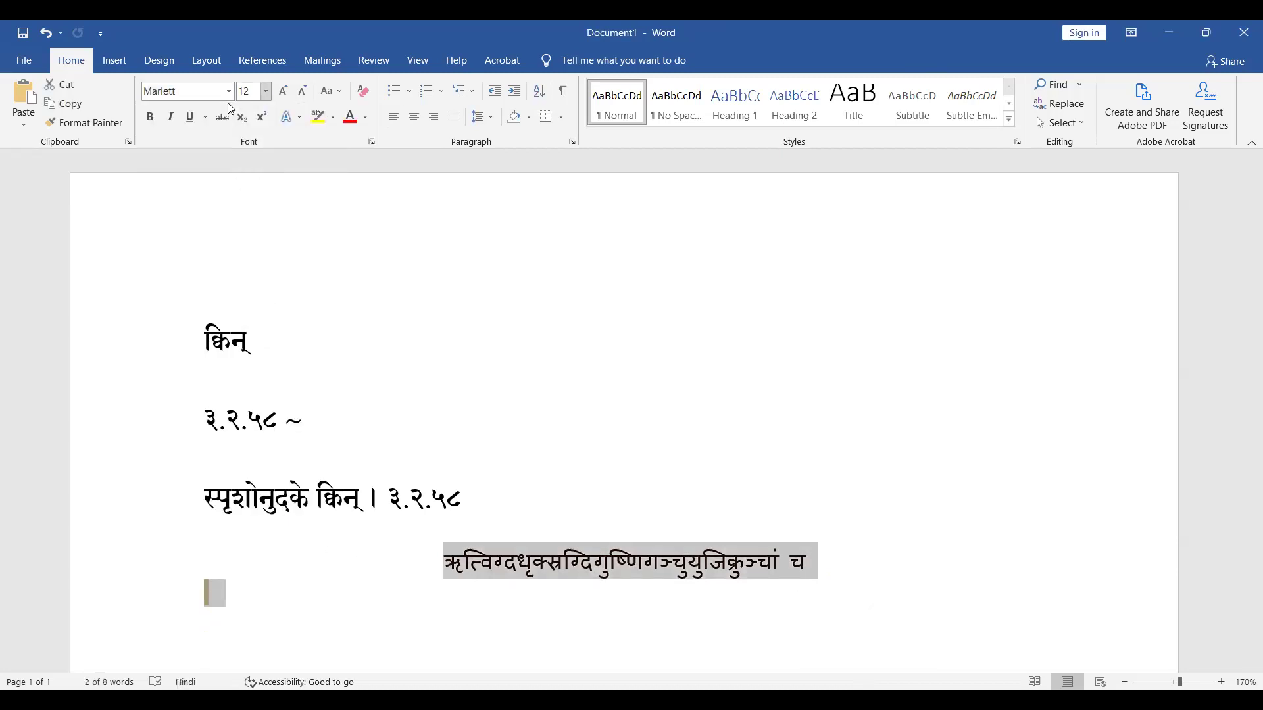
click(266, 91)
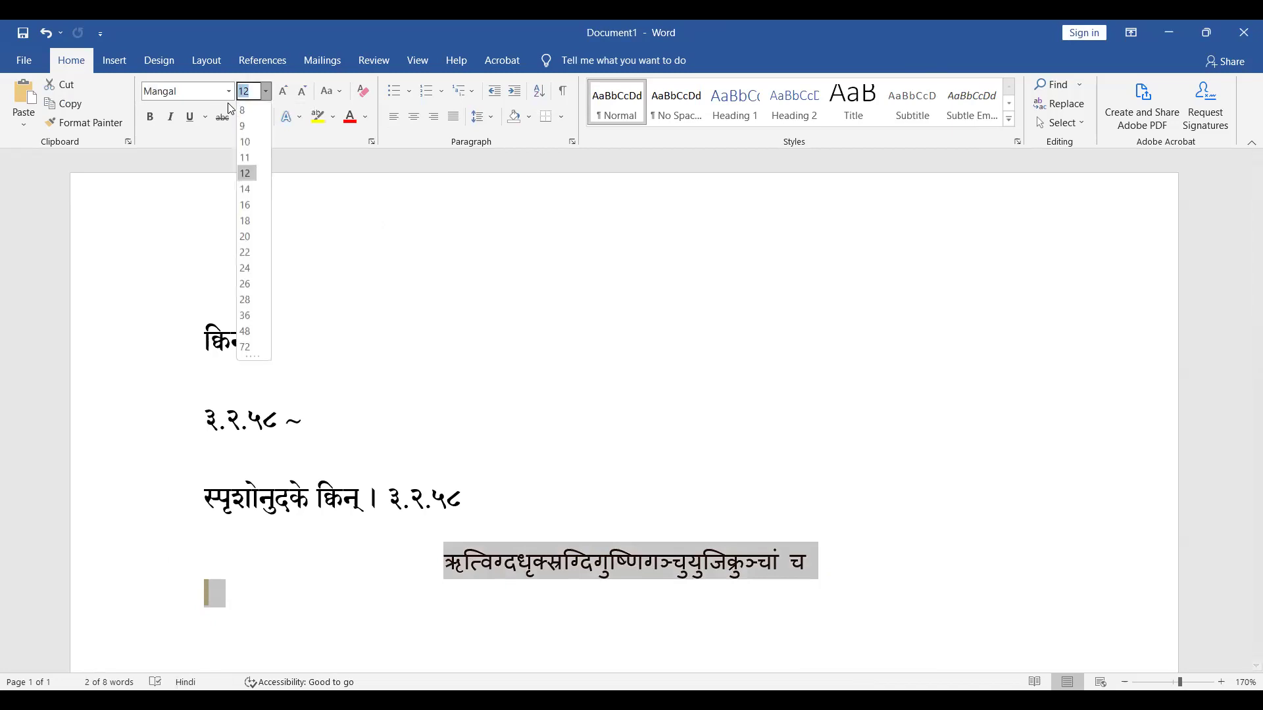
click(248, 205)
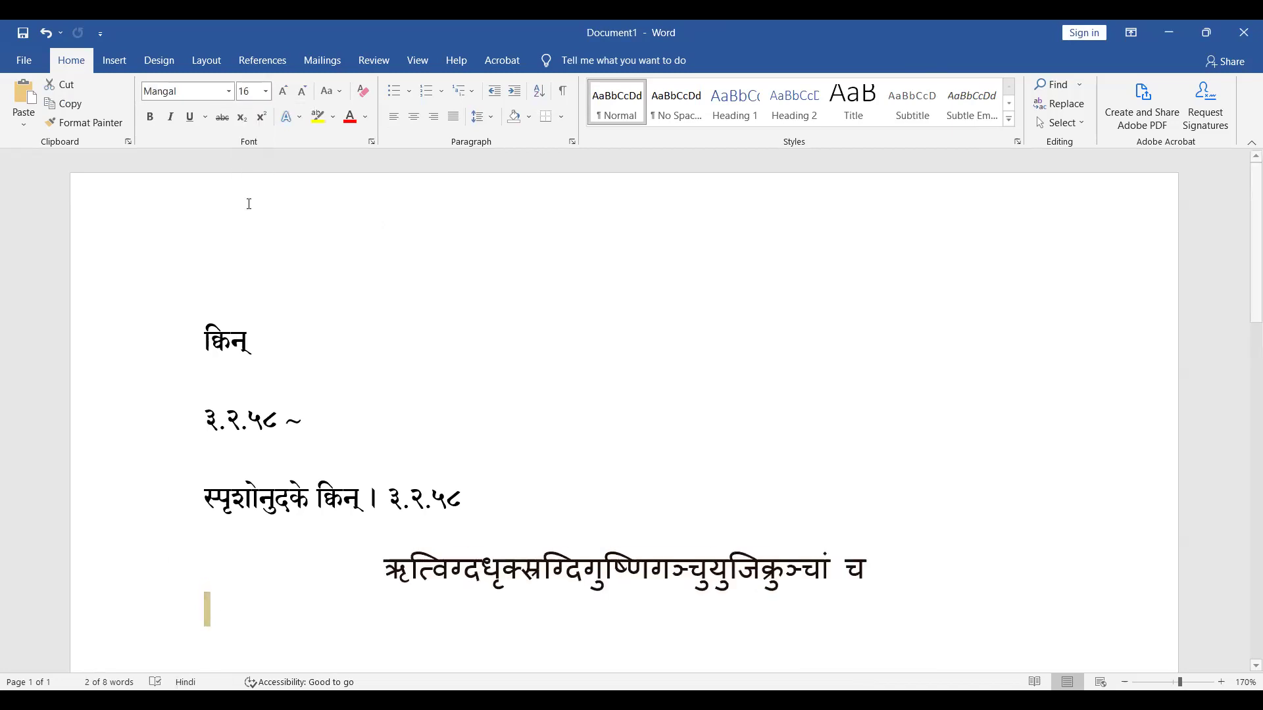
click(210, 99)
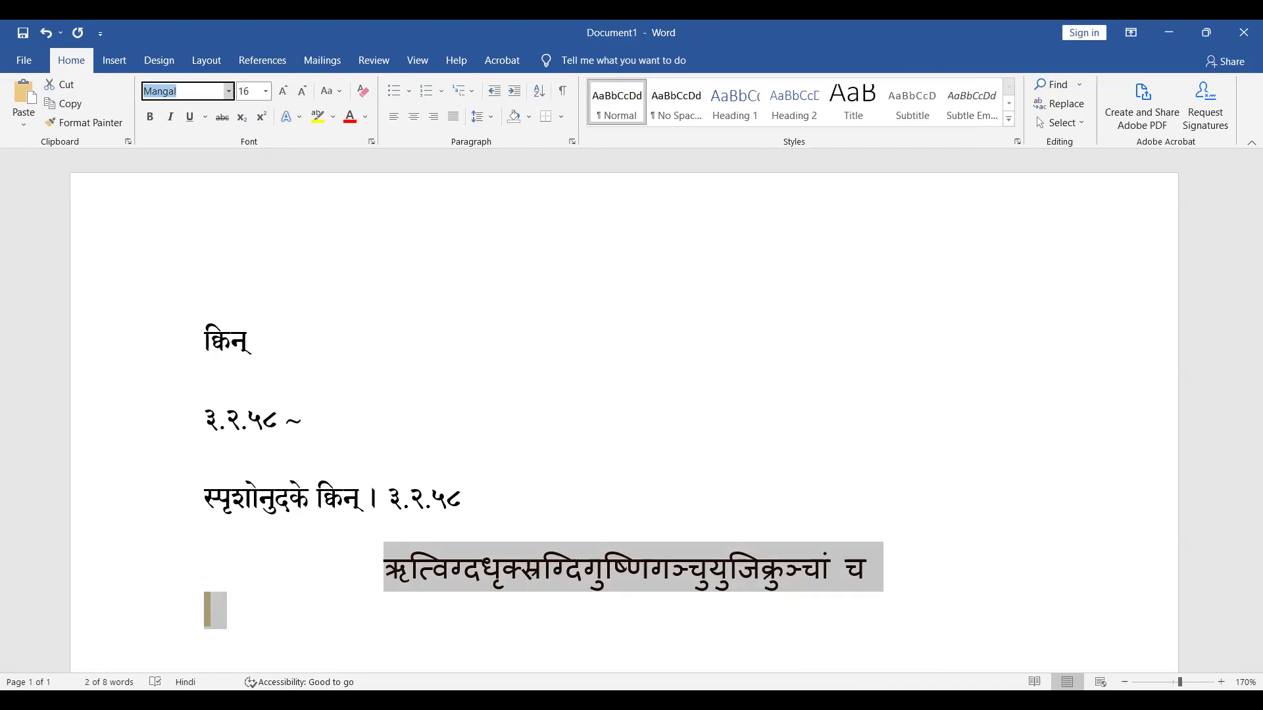
key(Return)
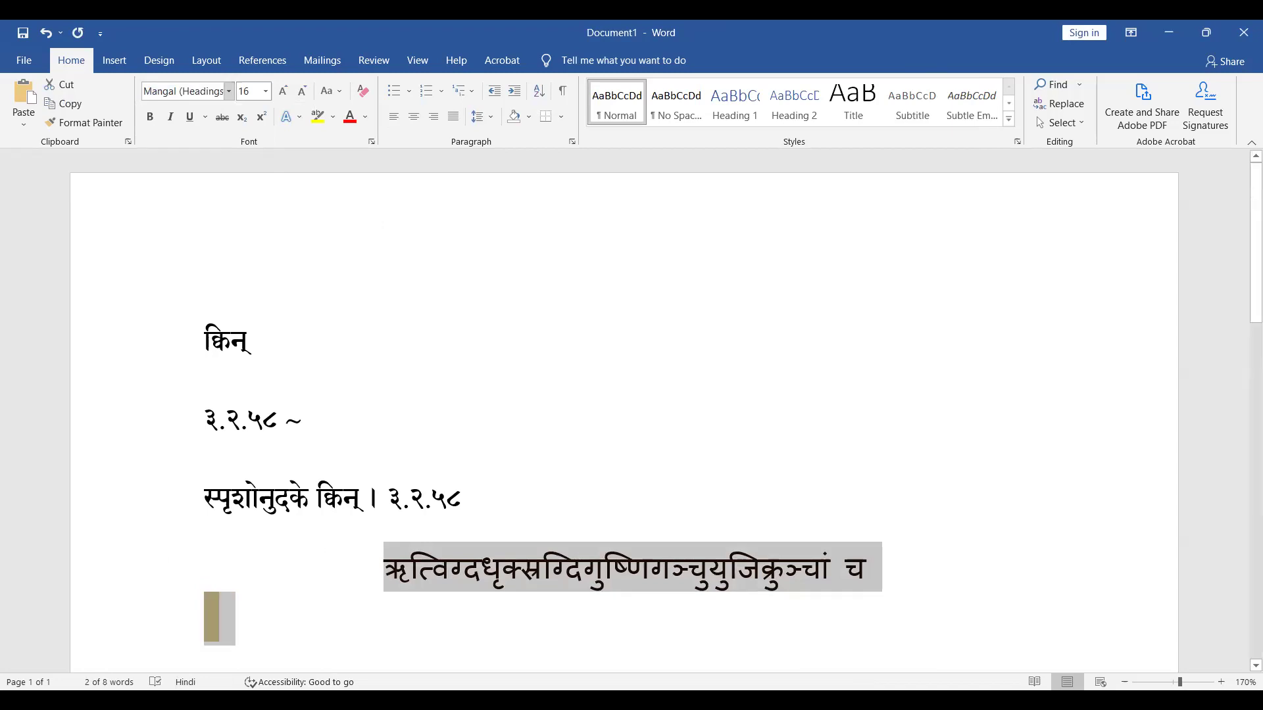
click(210, 93)
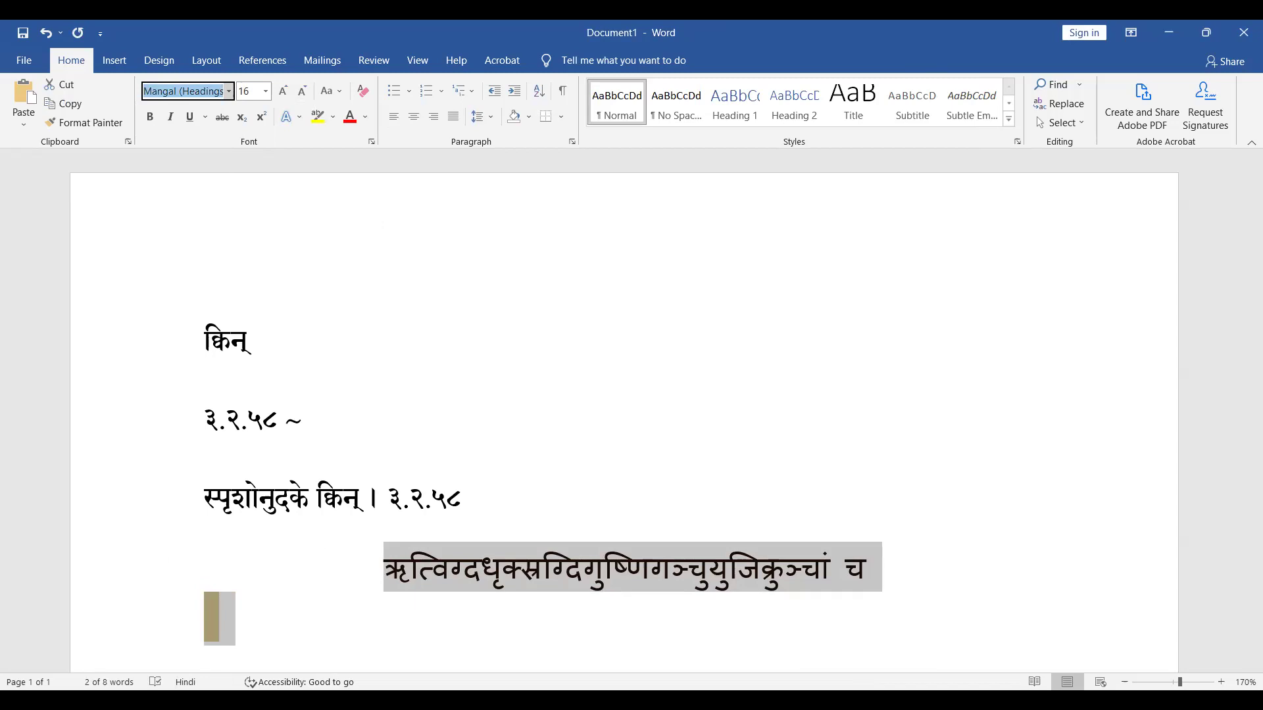
text(स)
key(Down)
key(Return)
Left-align the pasted ऋत्विग्दधृक् sutra and remove the shaded empty line beneath it
key(Left)
key(BackSpace)
key(Down)
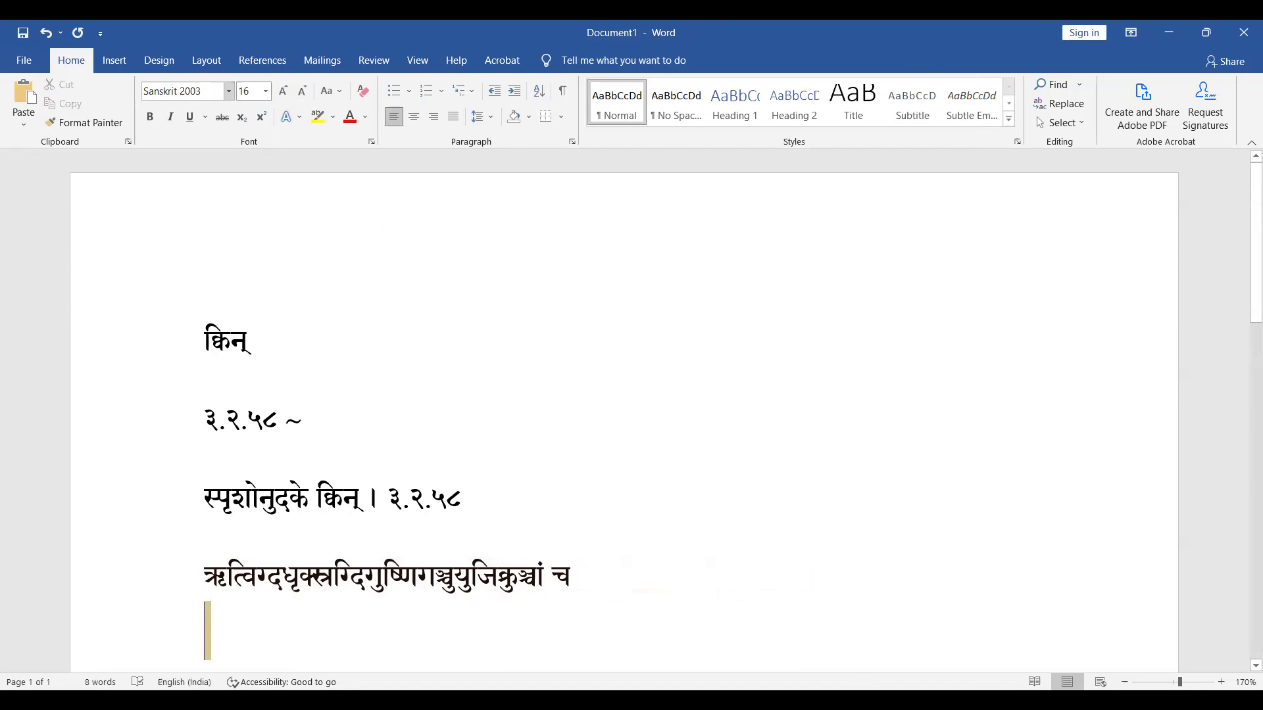
key(BackSpace)
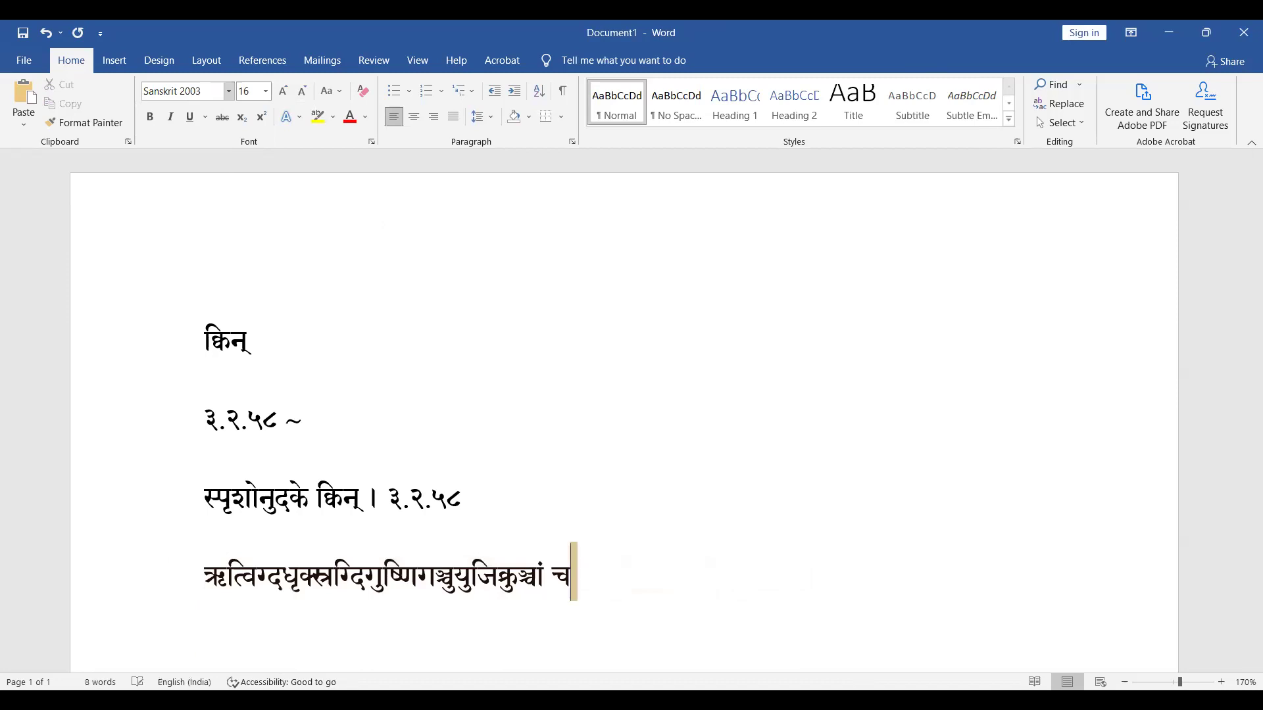
Append "। ३.२.५९" to the ऋत्विग्दधृक् sutra in place of the leftover shaded space
text(।)
key(BackSpace)
key(BackSpace)
key(Delete)
text(। )
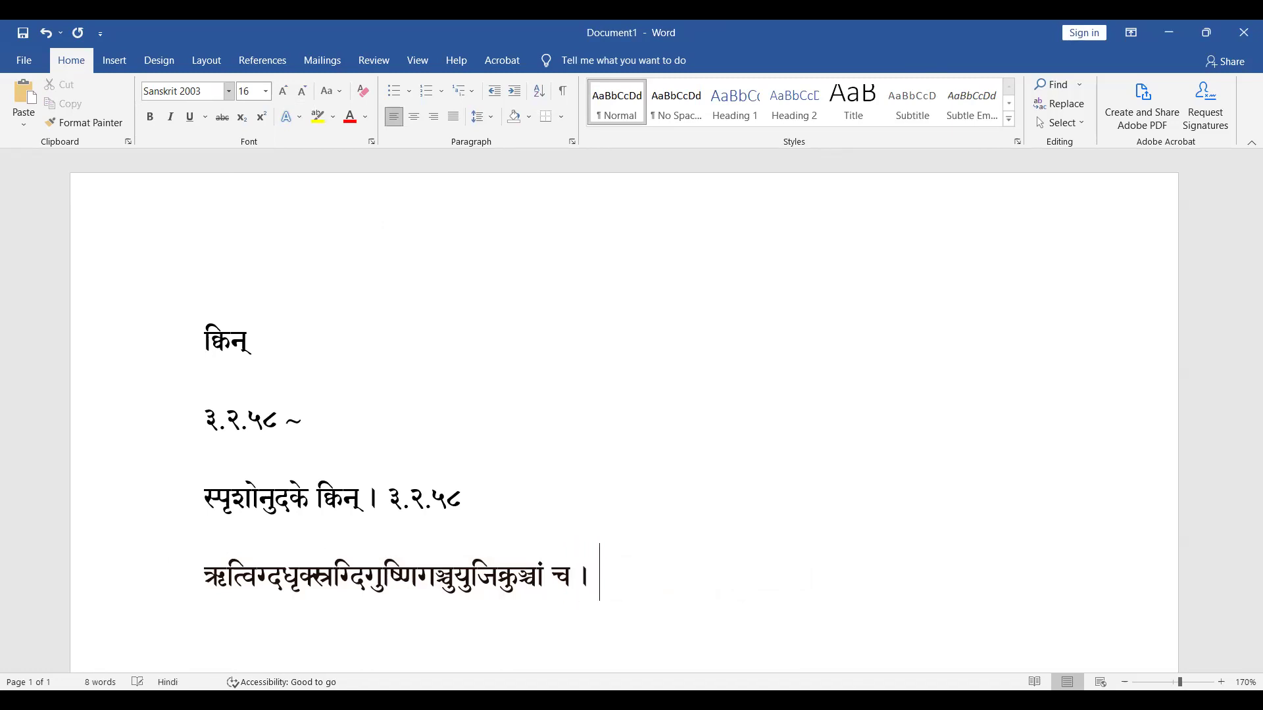
text(३.२.५९)
Paste the copied sutra त्यदादिषु दृशोऽनालोचने कञ् च on a new line after the ३.२.५९ sutra
key(Return)
key(alt+Tab)
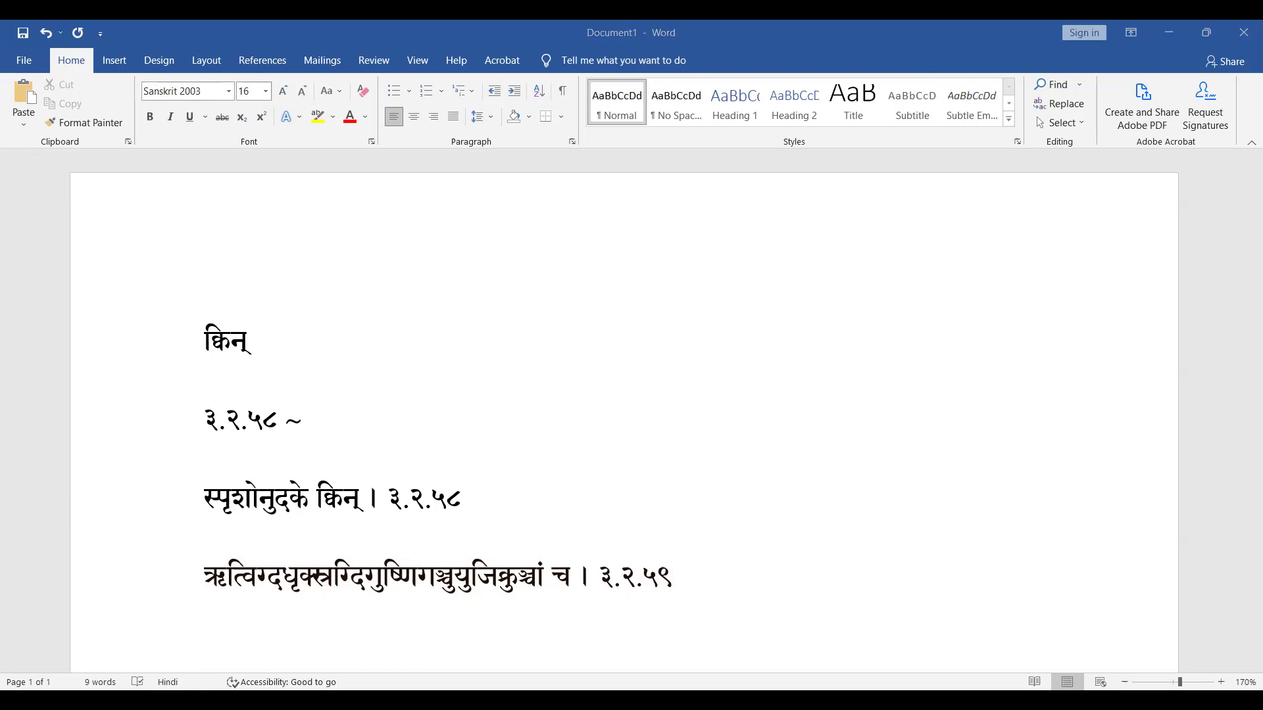
text(त्यदादिषु दृशोऽनालोचने कञ् च)
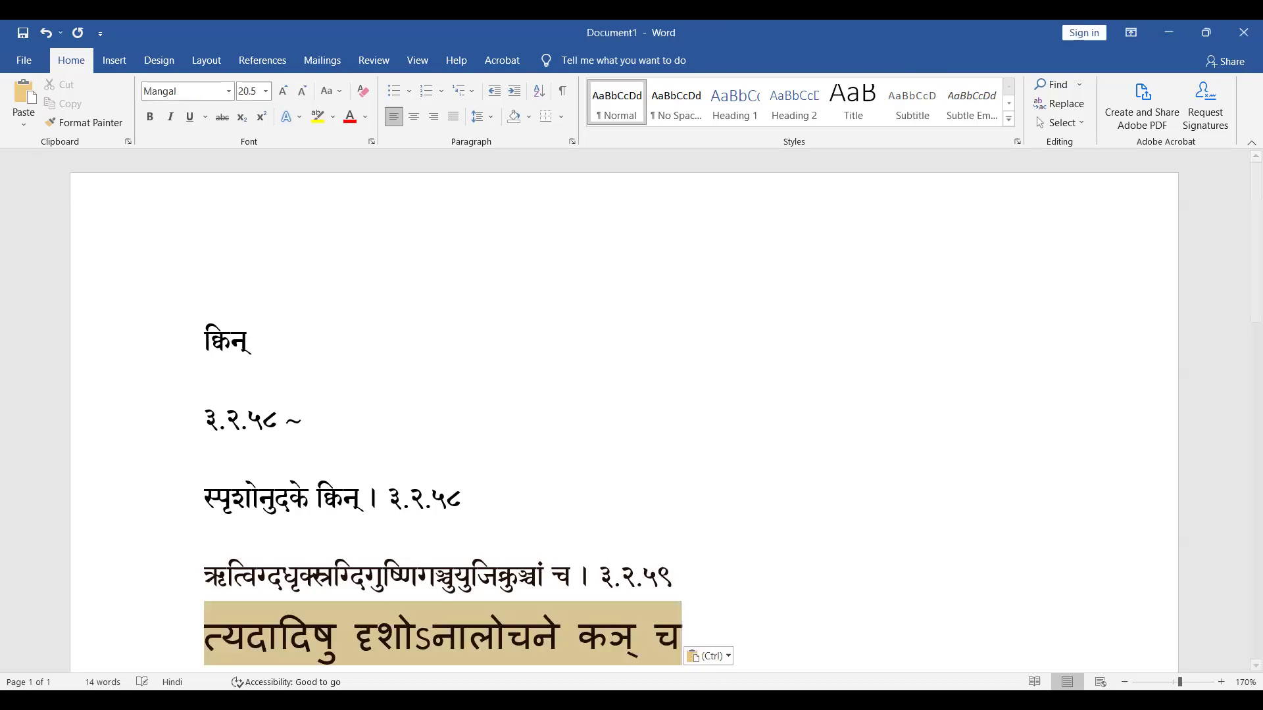
Format the pasted त्यदादिषु sutra in Sanskrit 2003 at font size 16
scroll(1245, 668, down, 1)
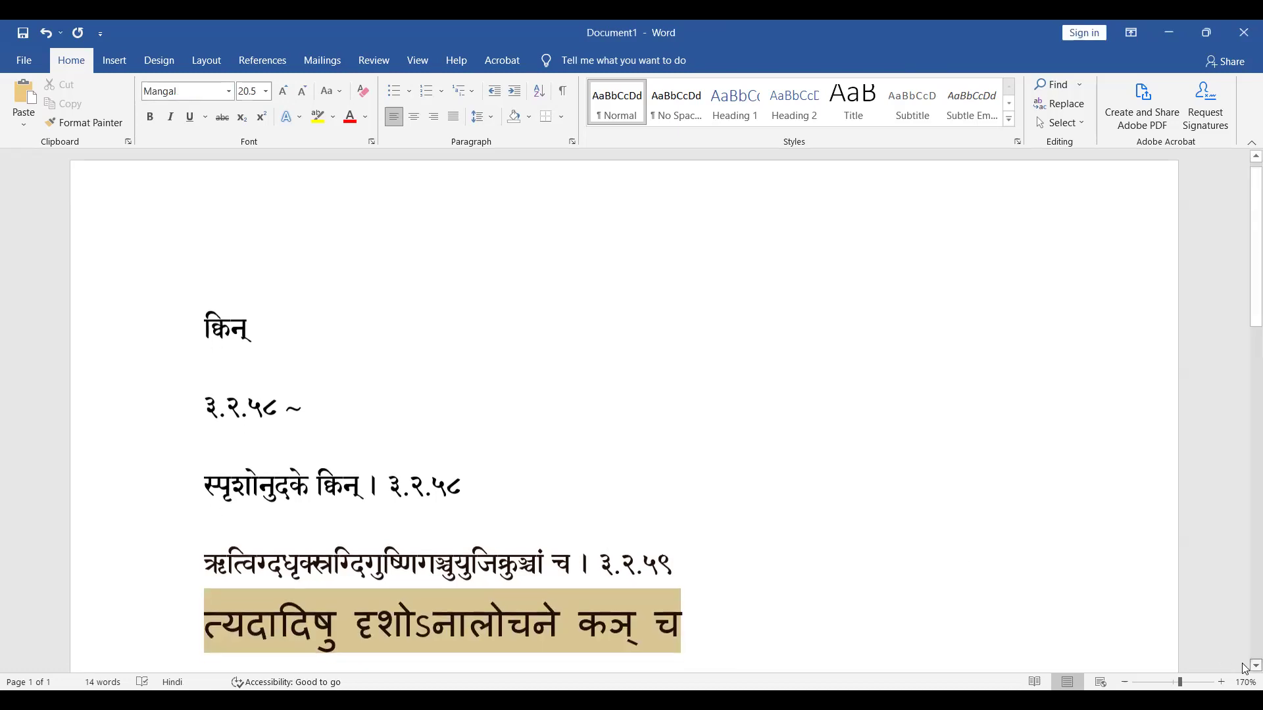
scroll(1245, 667, down, 2)
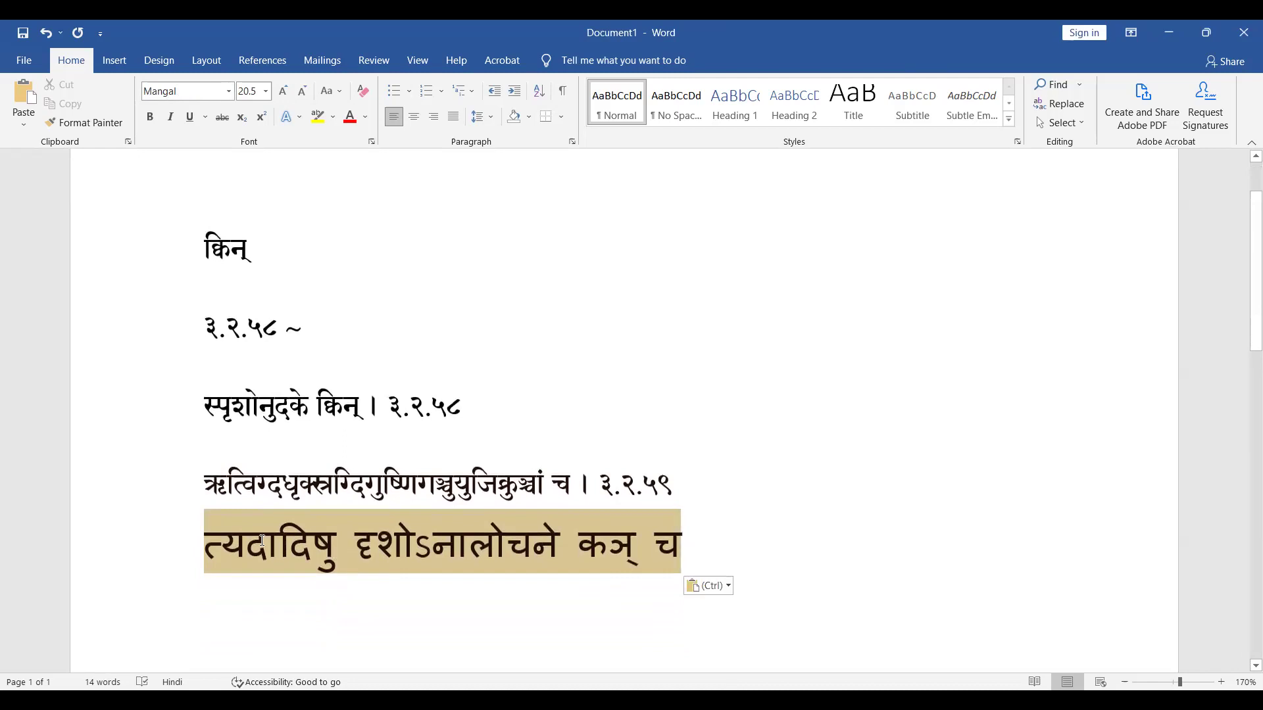
mouse_move(199, 536)
mouse_down()
mouse_move(500, 538)
mouse_move(708, 513)
mouse_up()
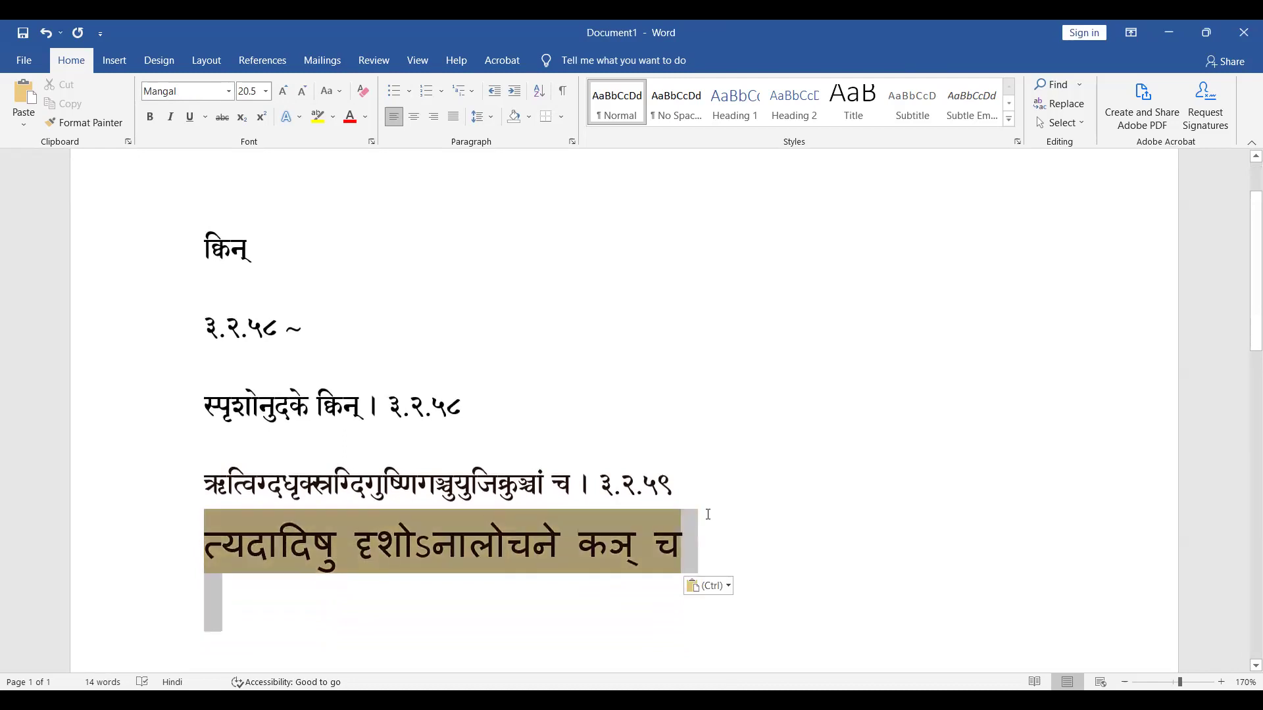
click(266, 91)
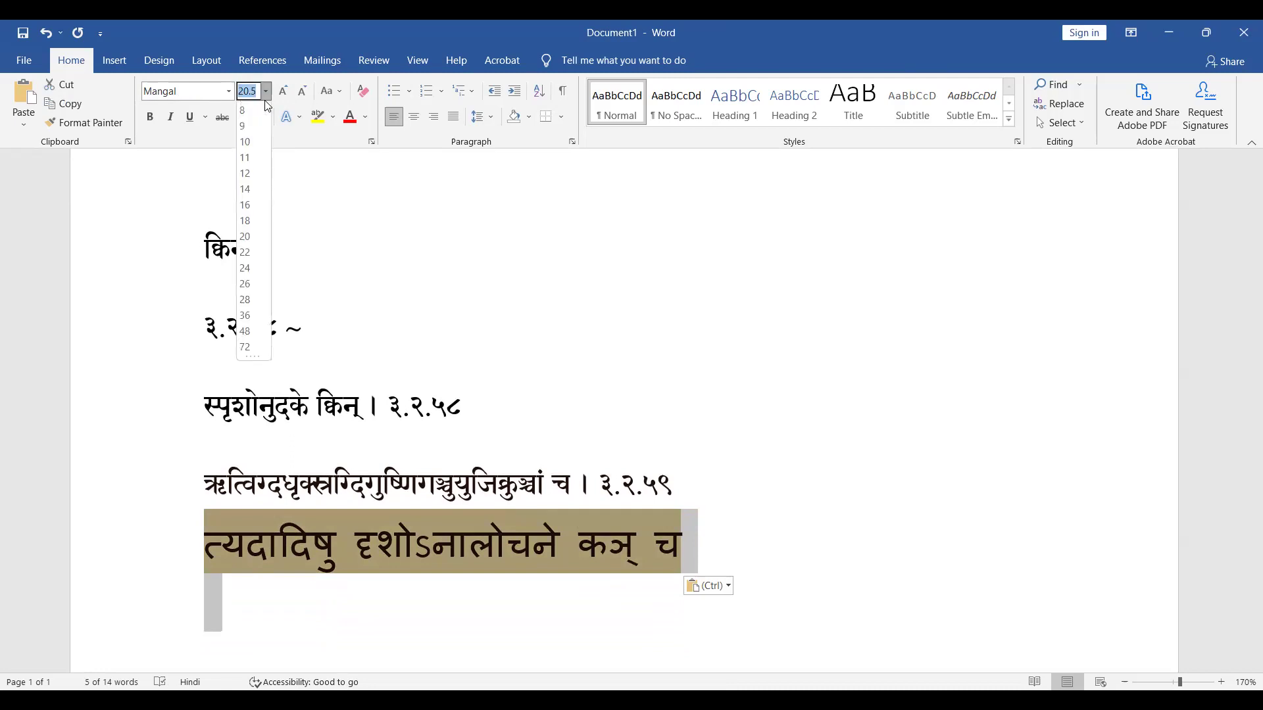
click(246, 205)
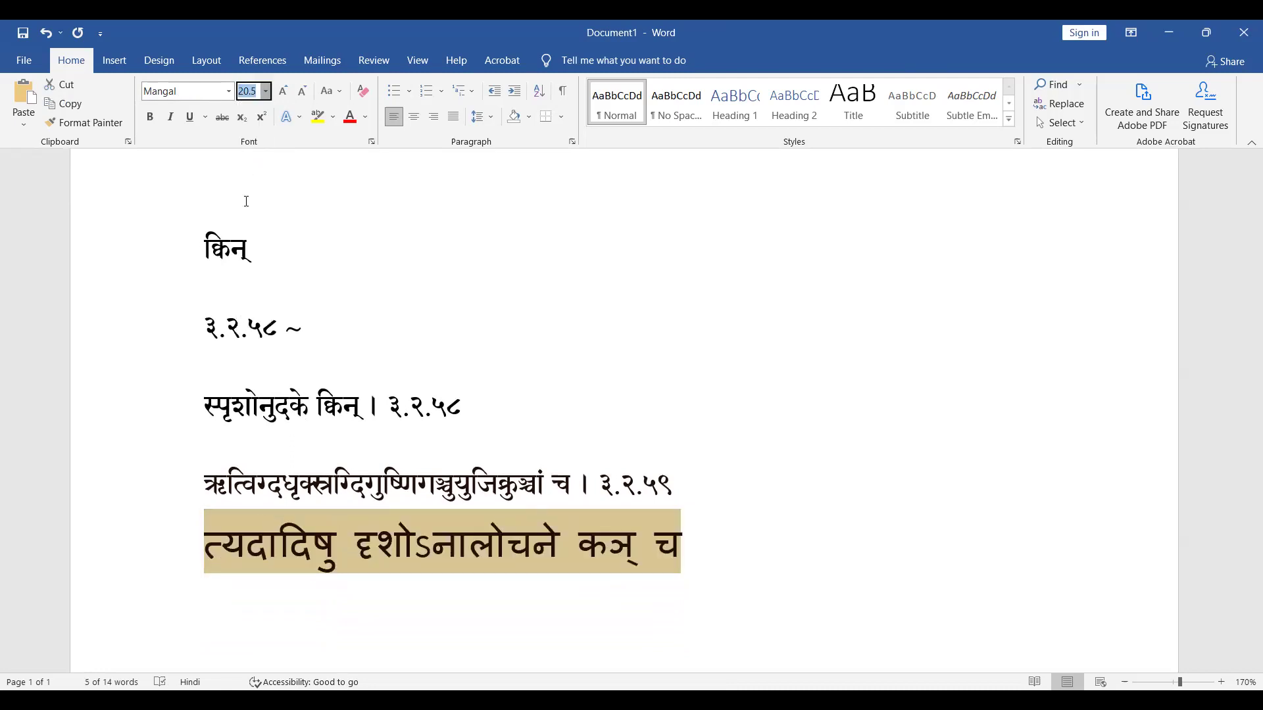
click(229, 92)
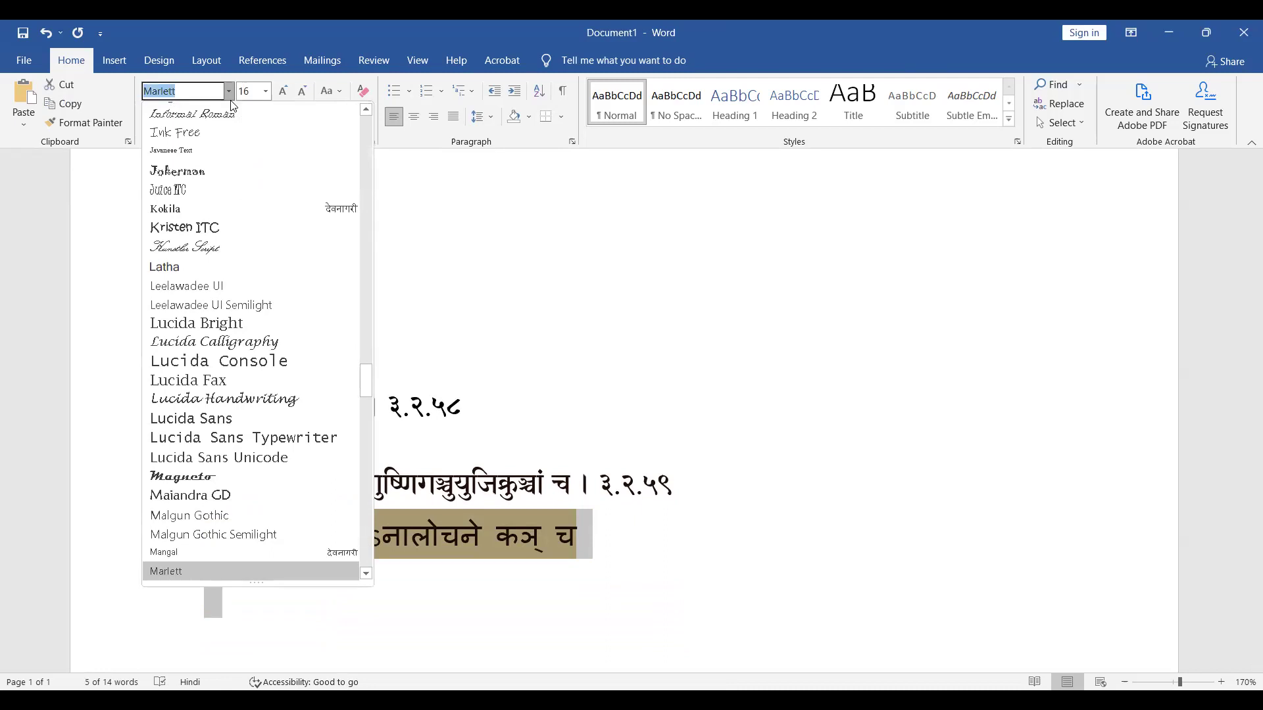
key(Escape)
key(Escape)
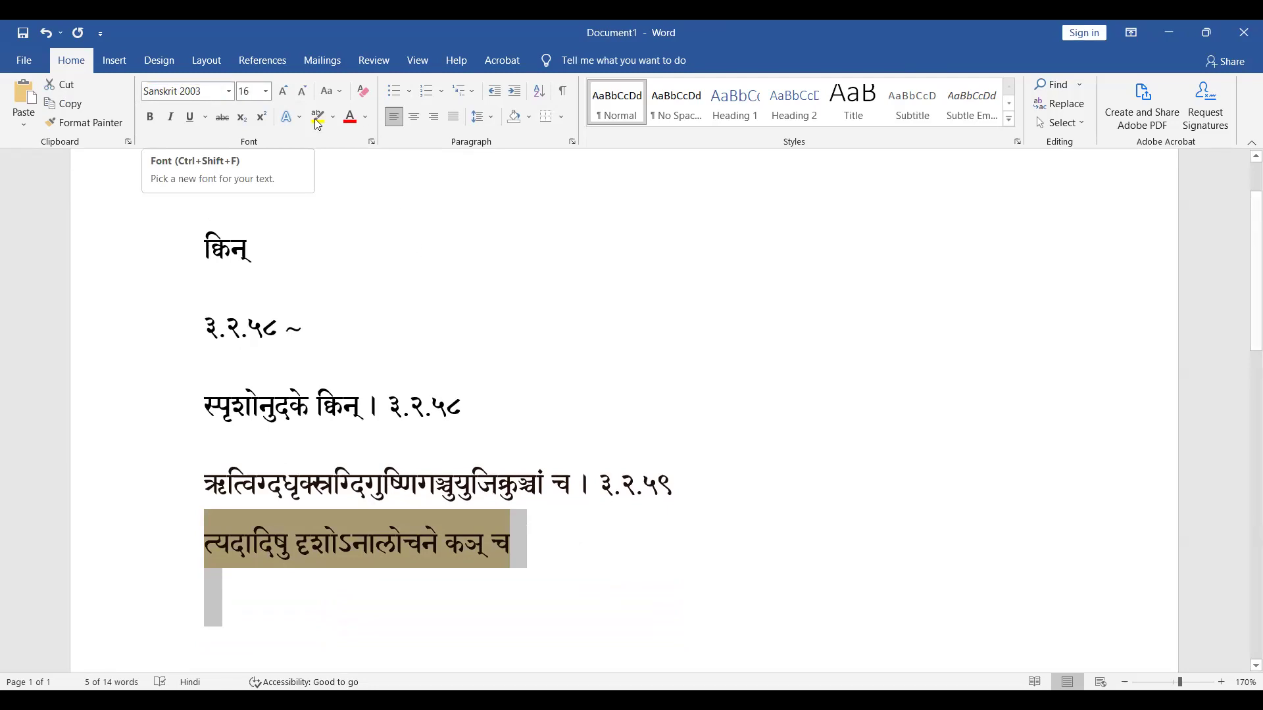
key(alt+Tab)
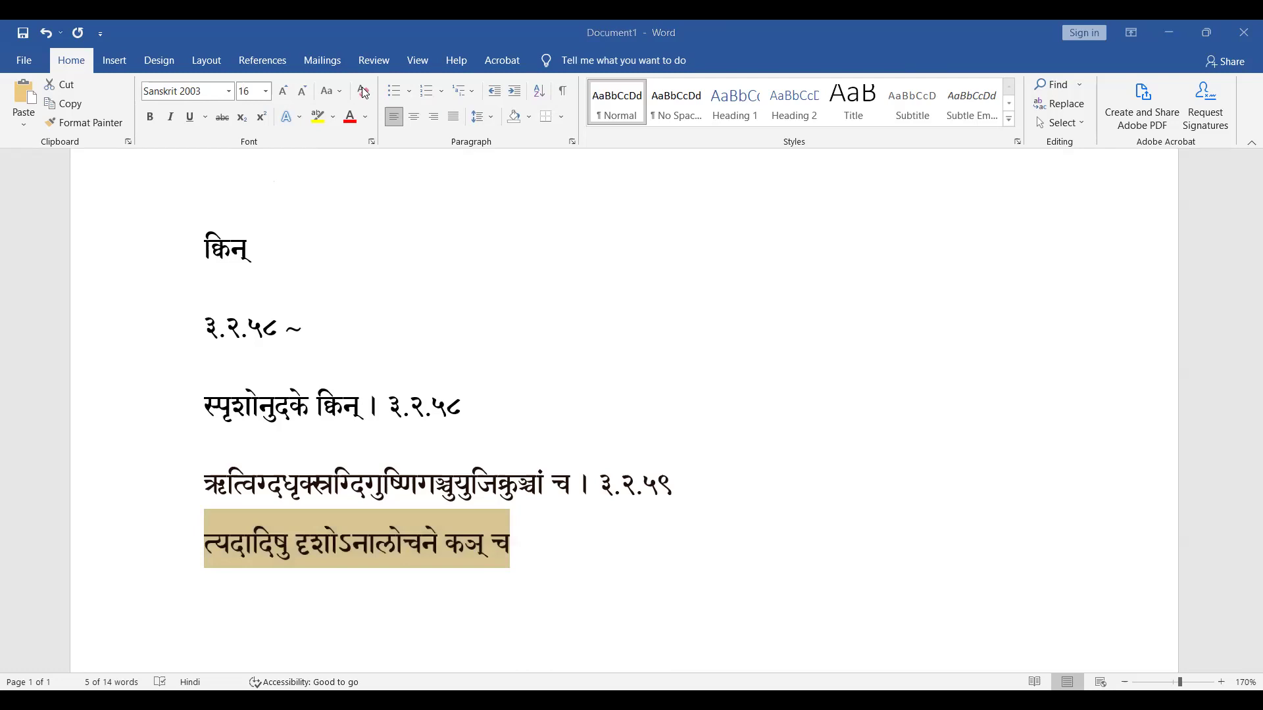
Clear the त्यदादिषु sutra's shading and formatting, and reapply font size 16 and Sanskrit 2003
click(364, 92)
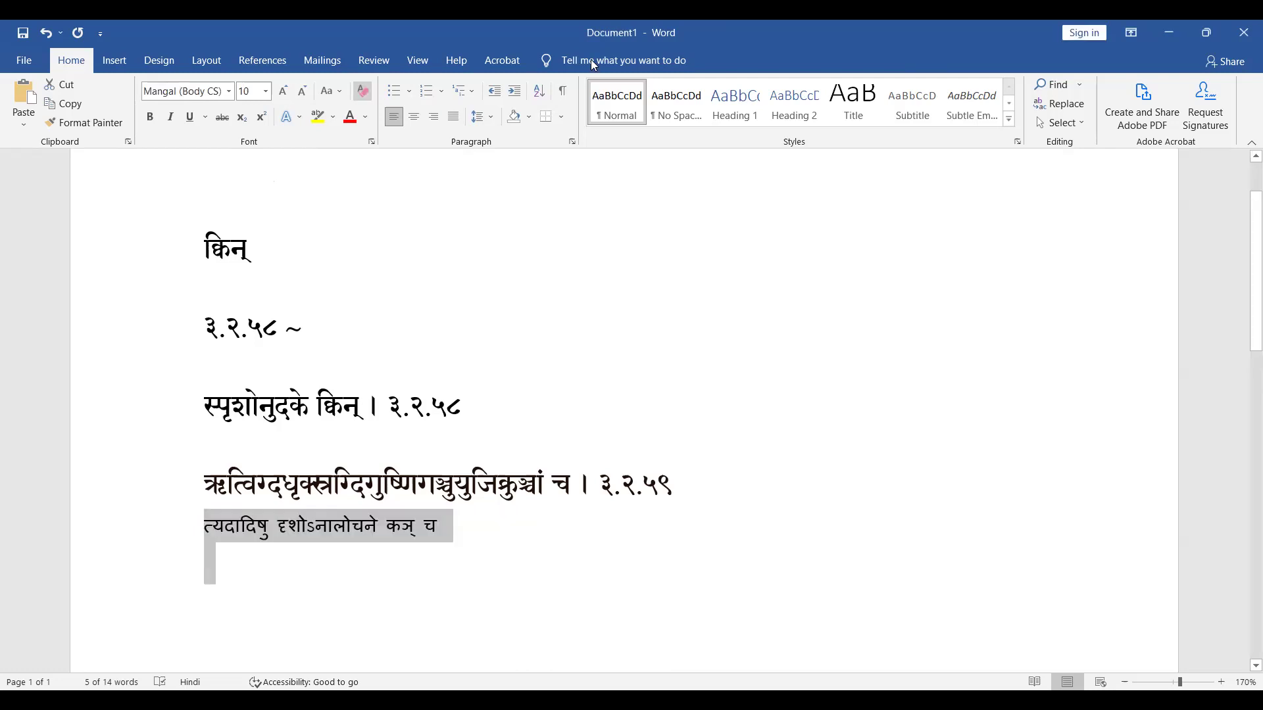
click(202, 526)
click(266, 94)
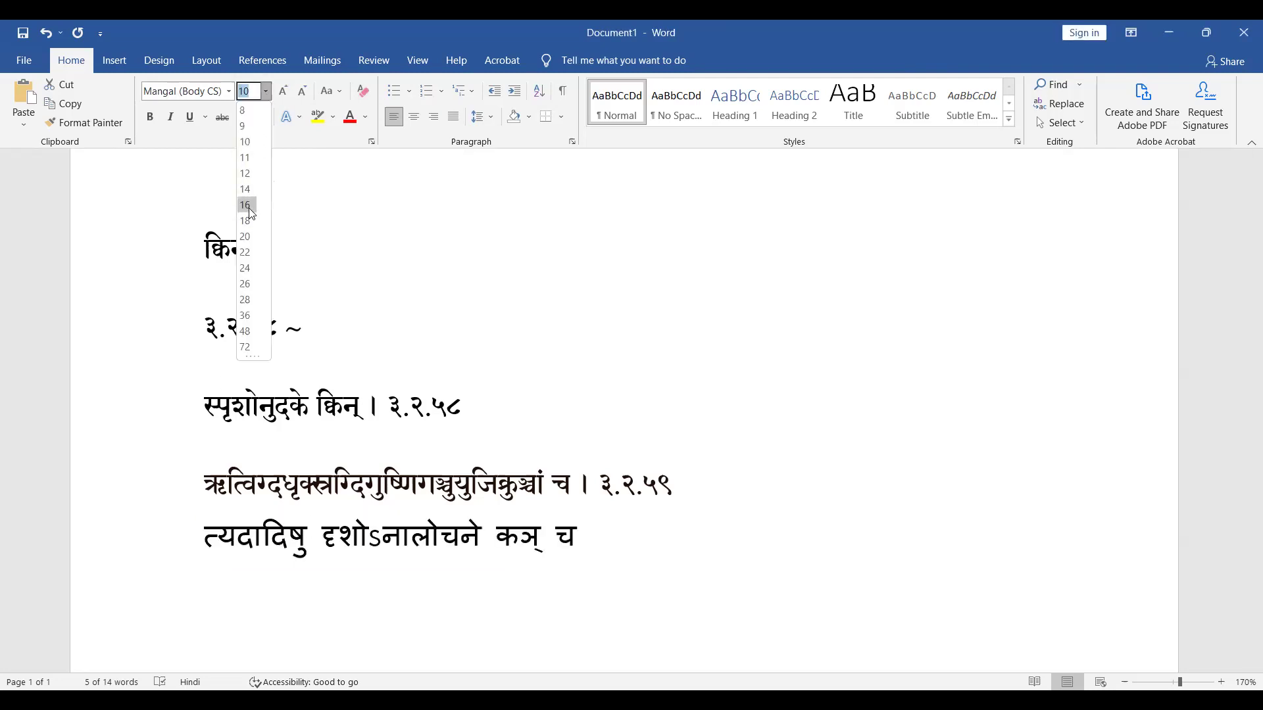
click(248, 205)
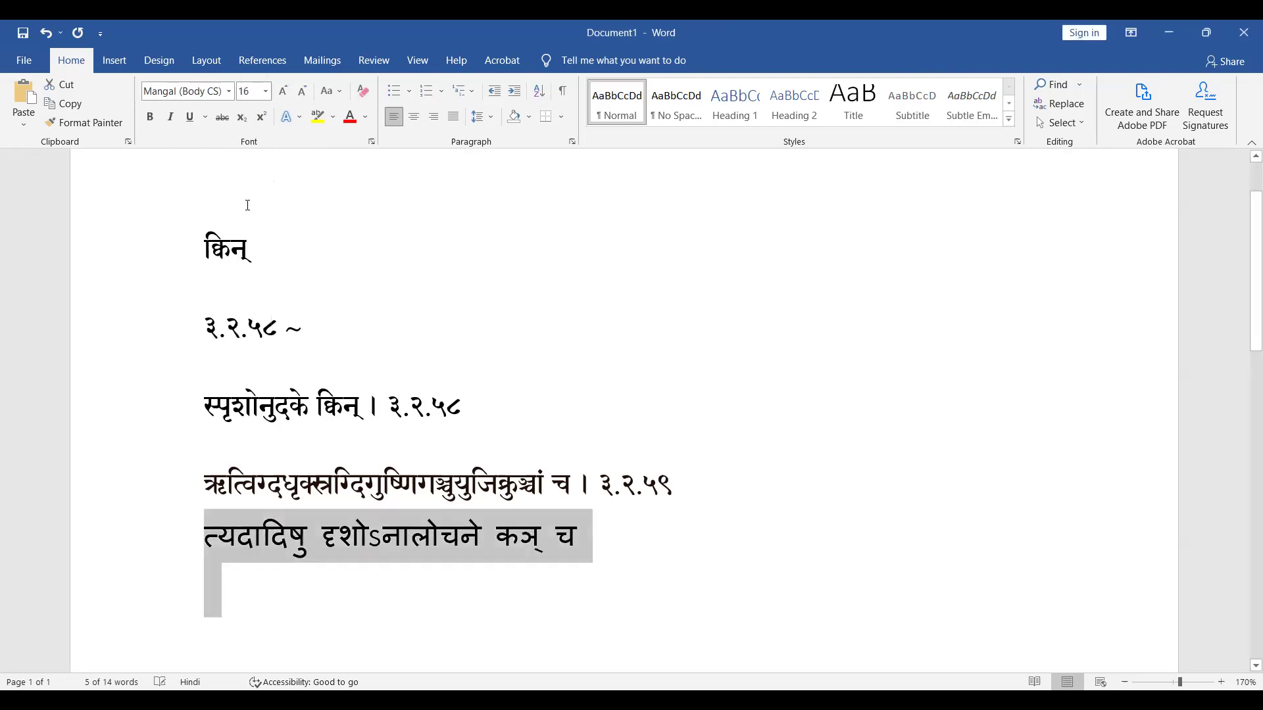
click(229, 91)
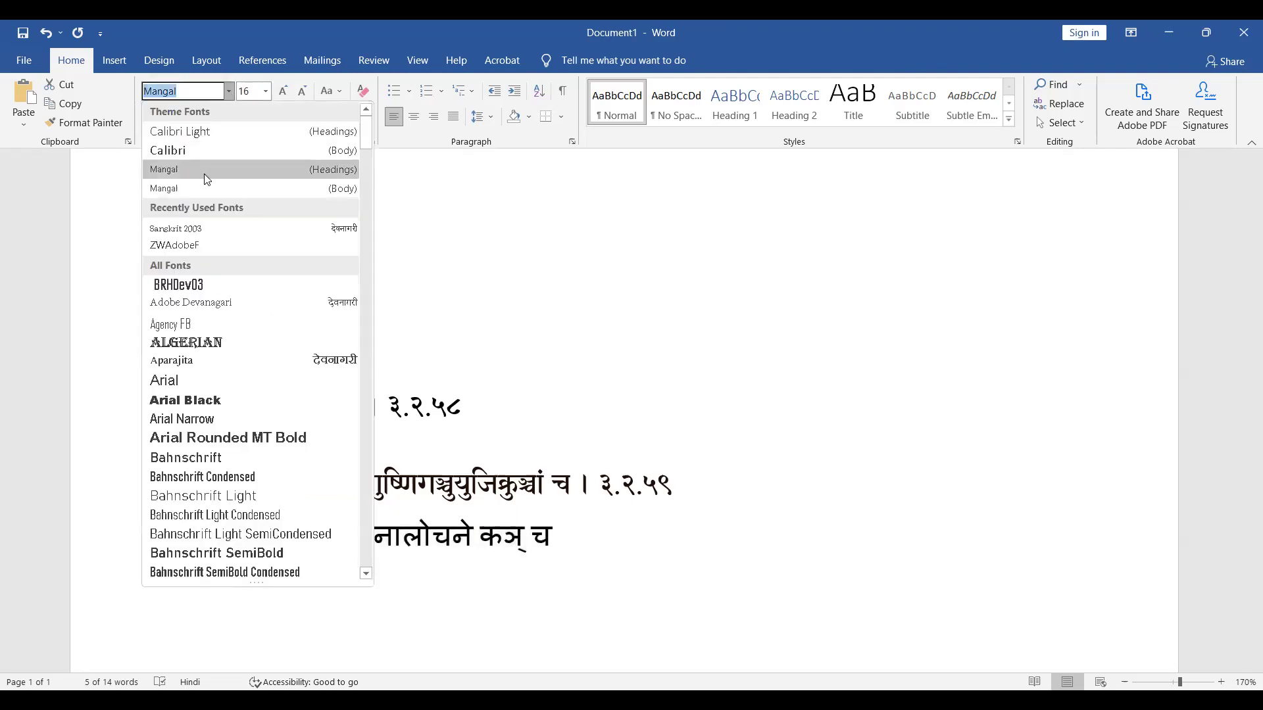
click(206, 228)
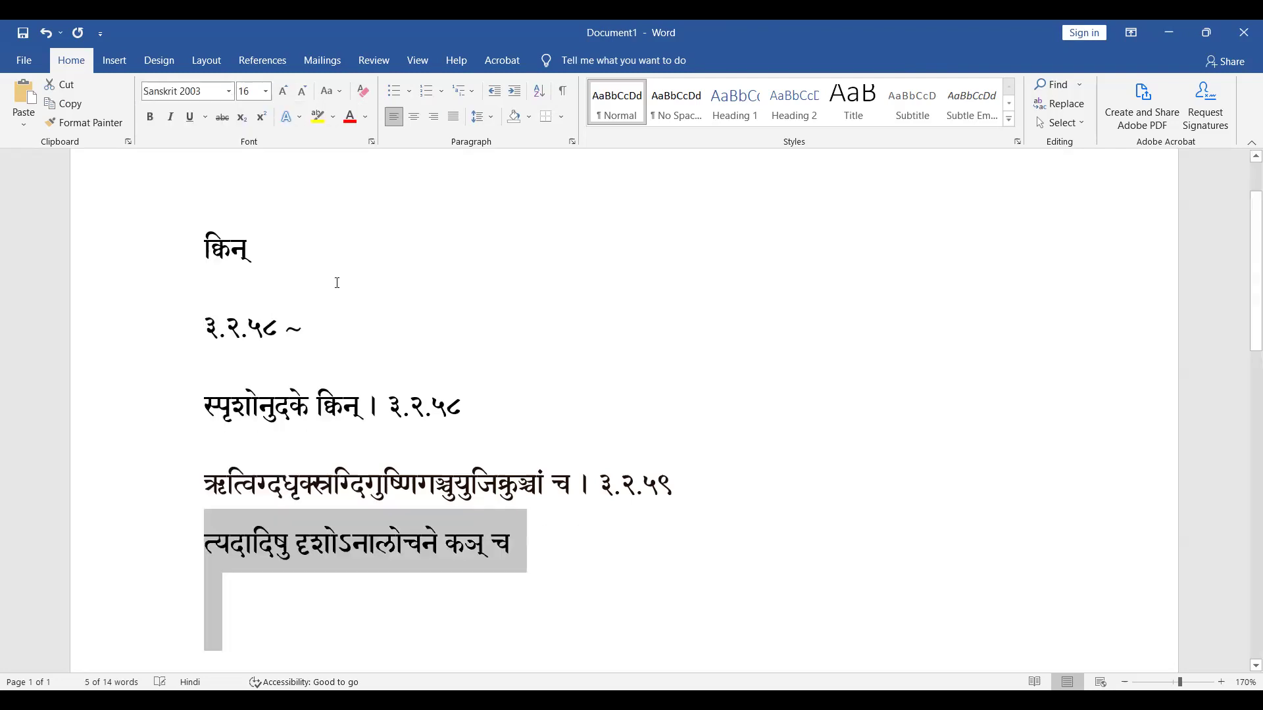
Append "। ३.२.६०" to the end of the त्यदादिषु sutra
click(528, 545)
text(।)
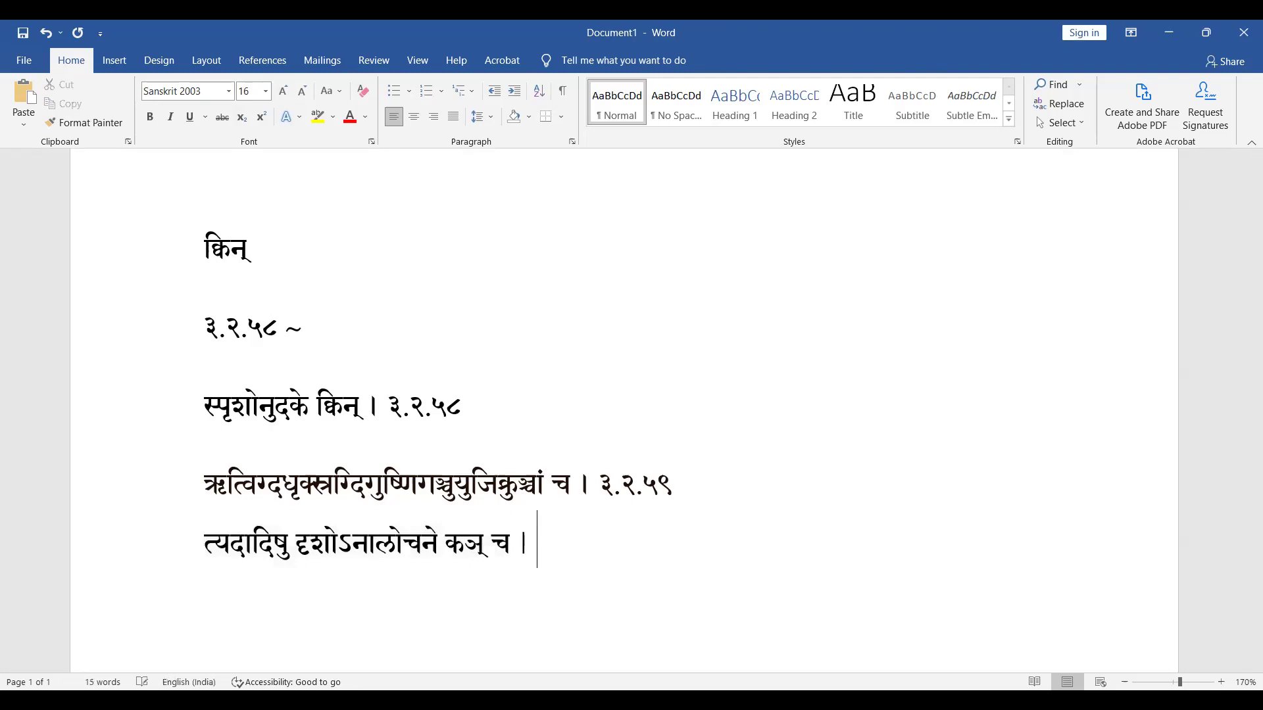
drag(536, 545, 526, 544)
text(। ३.२.६०)
key(Return)
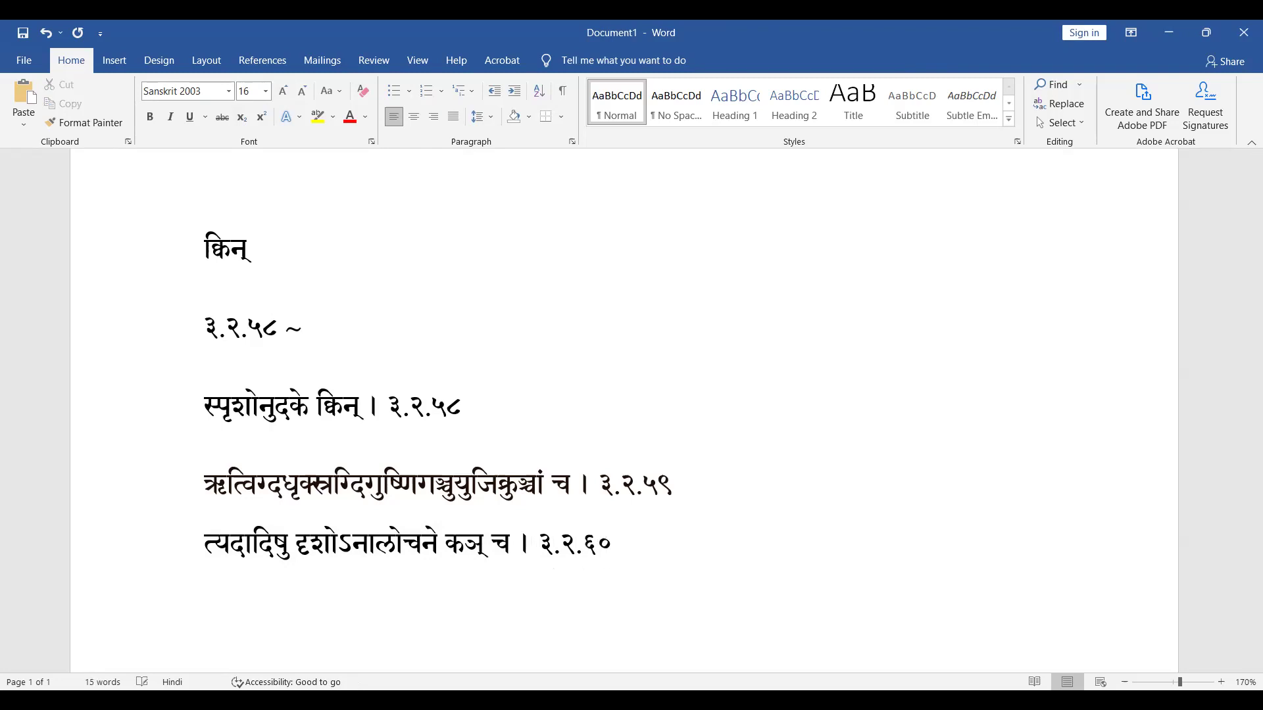
Set the three sutras ३.२.५८ to ३.२.६० to single line spacing with no space between paragraphs of the same style
key(Up)
key(Up)
key(Up)
key(shift+End)
key(shift+Down)
key(shift+Down)
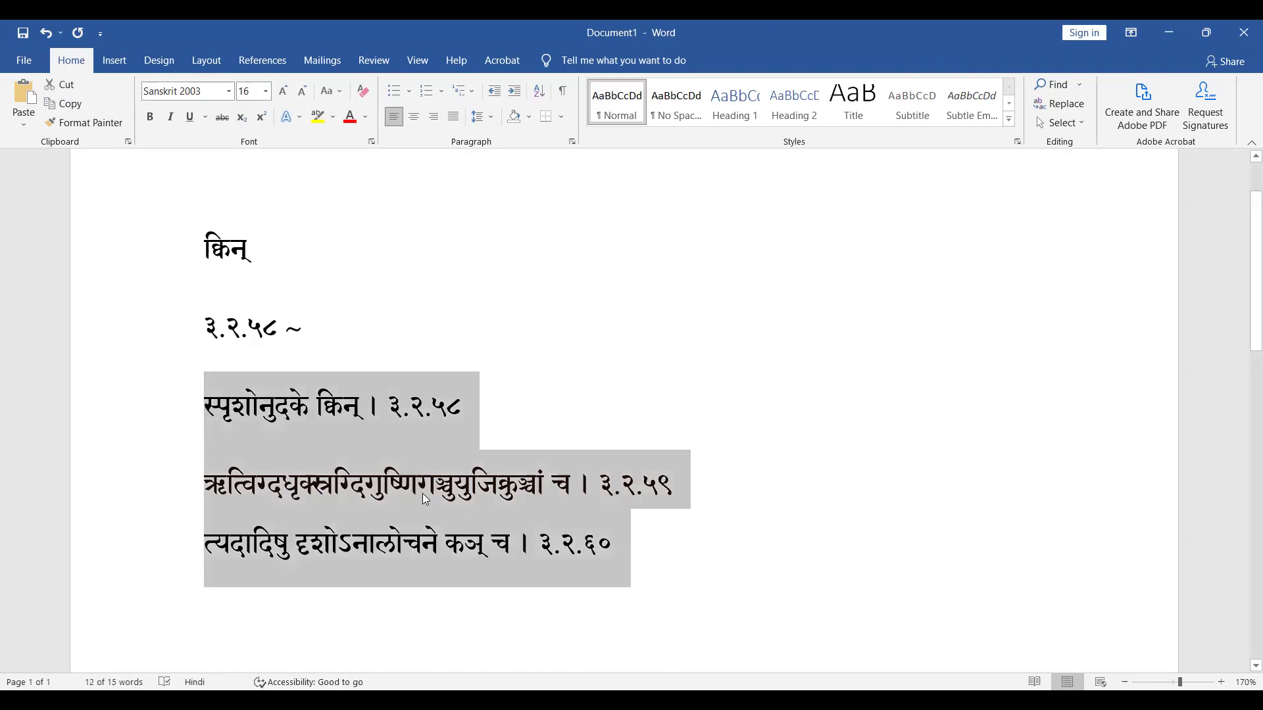
right_click(418, 494)
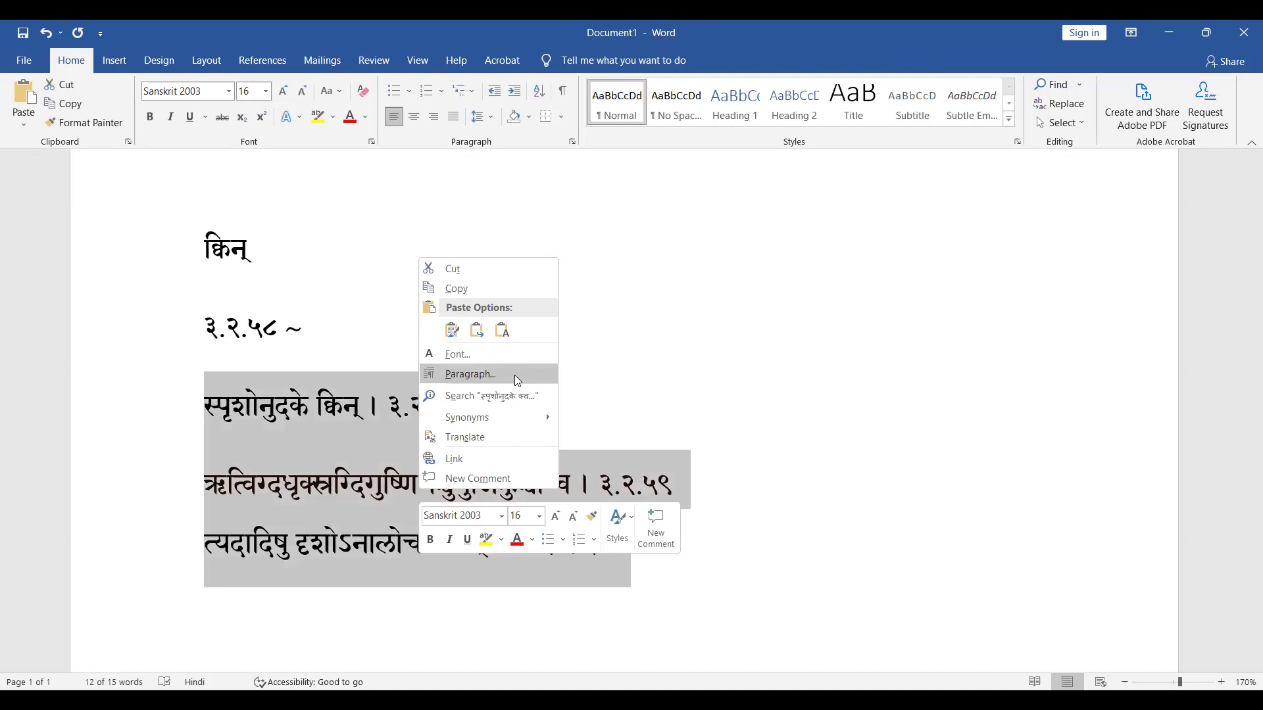
click(514, 375)
click(571, 389)
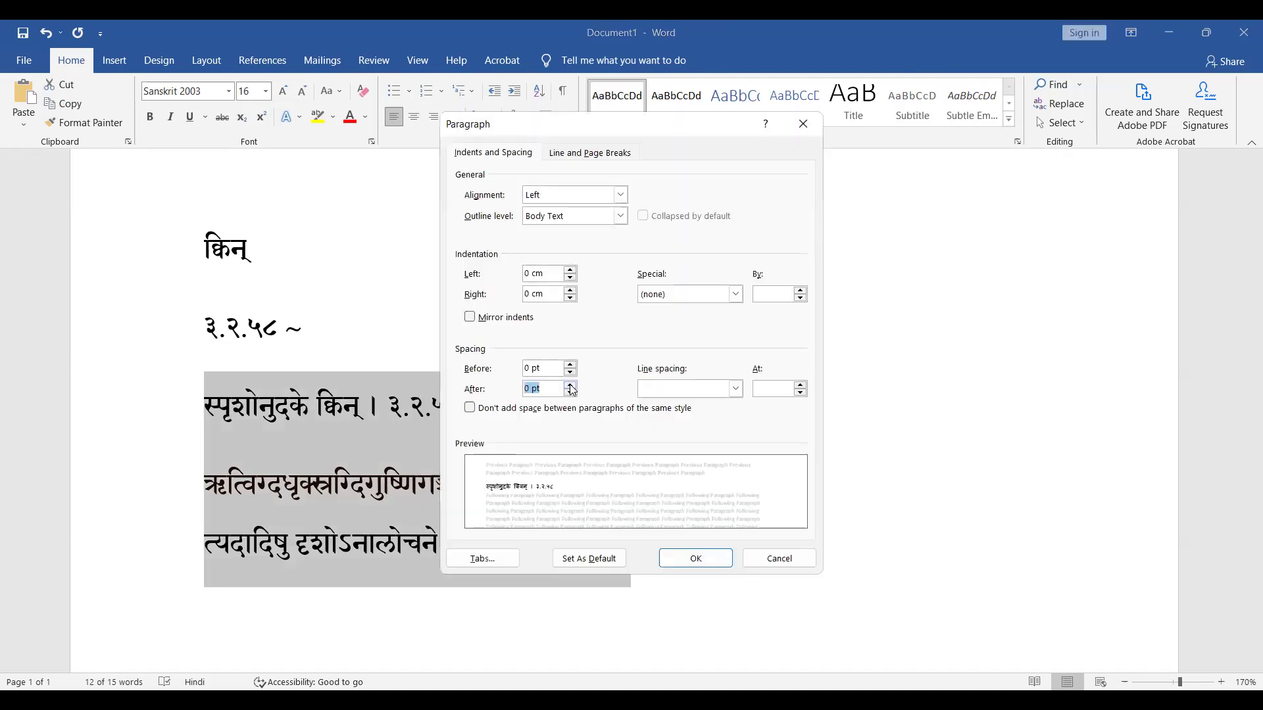
click(697, 389)
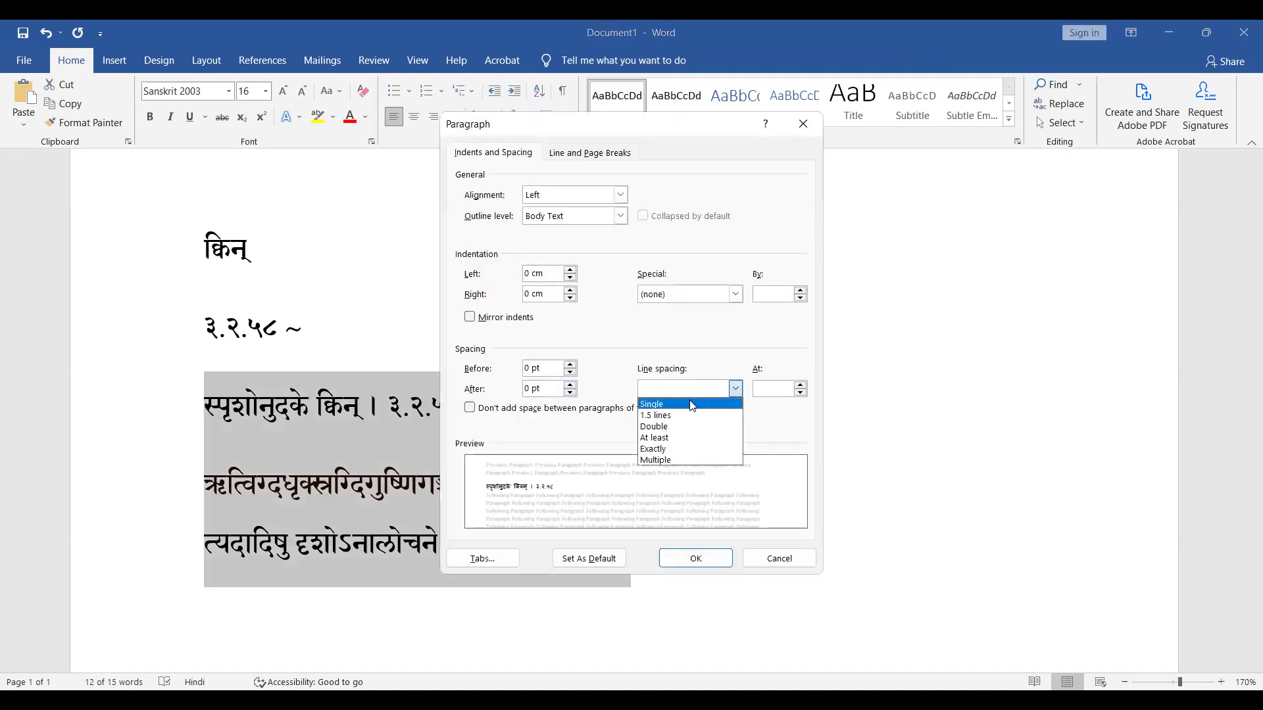
click(691, 406)
click(537, 409)
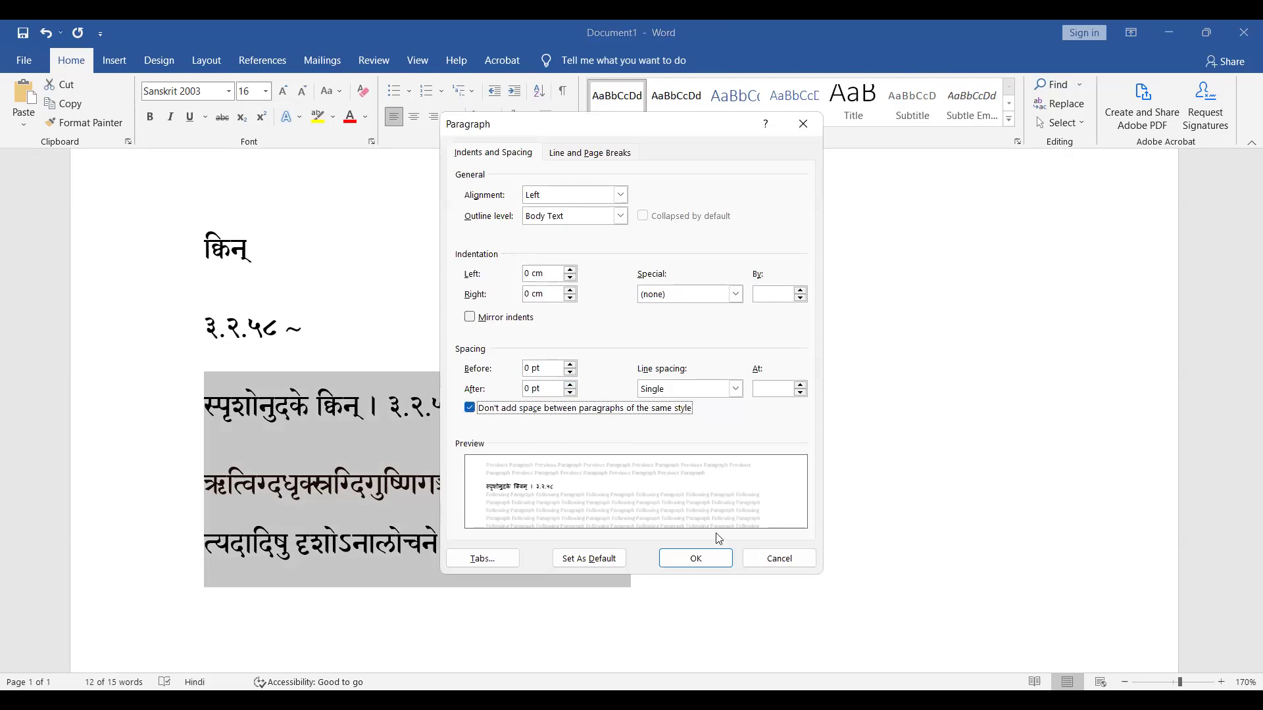
click(700, 560)
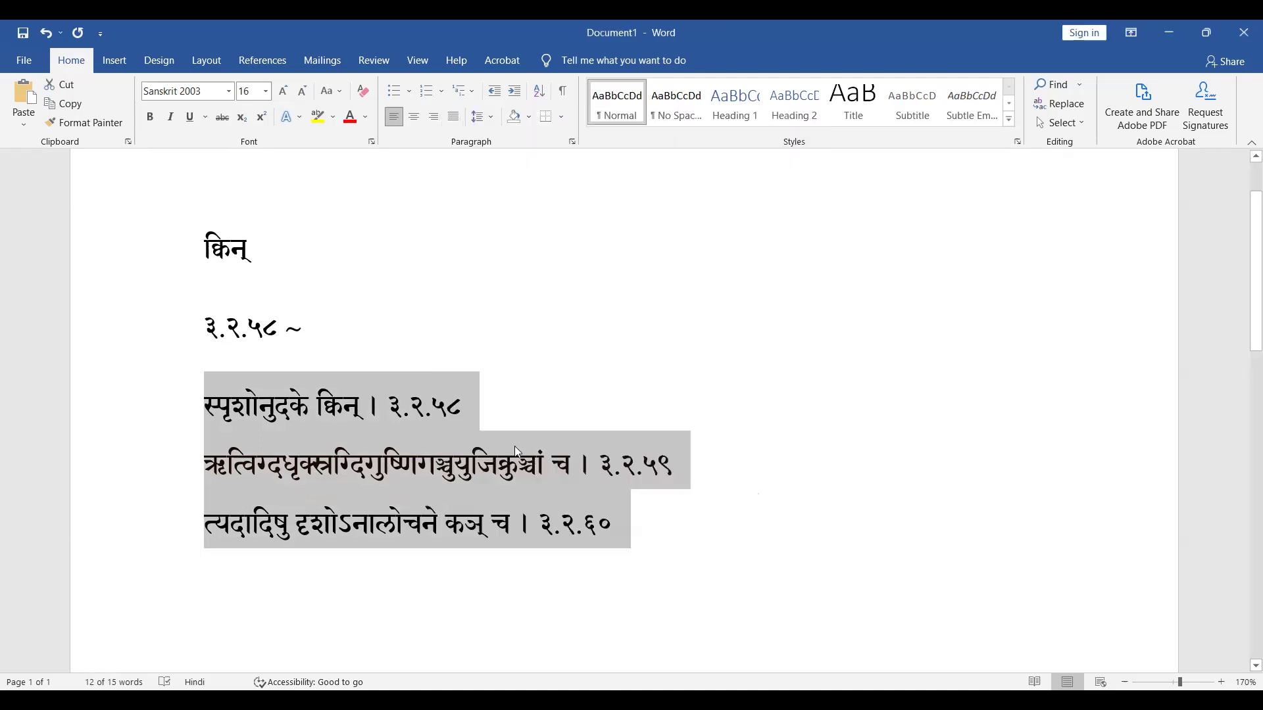
click(515, 446)
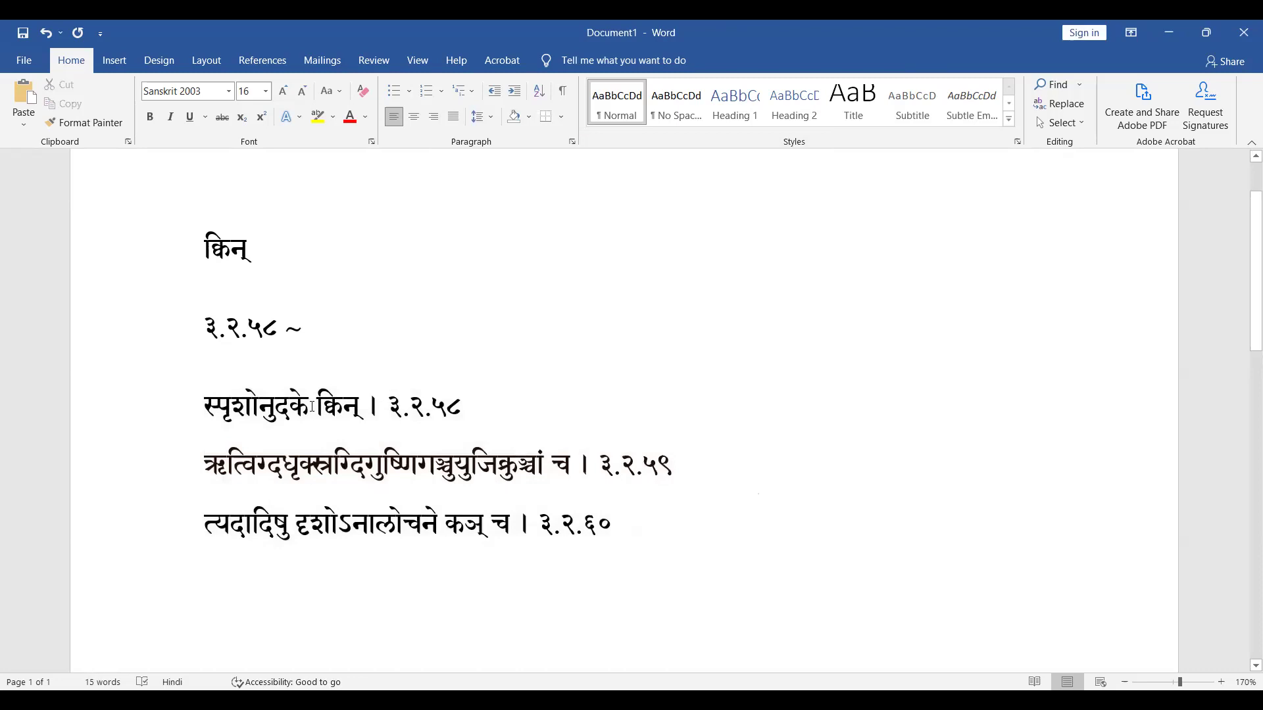
Highlight the sutras from ३.२.५८ to ३.२.६० to review them
drag(317, 405, 650, 529)
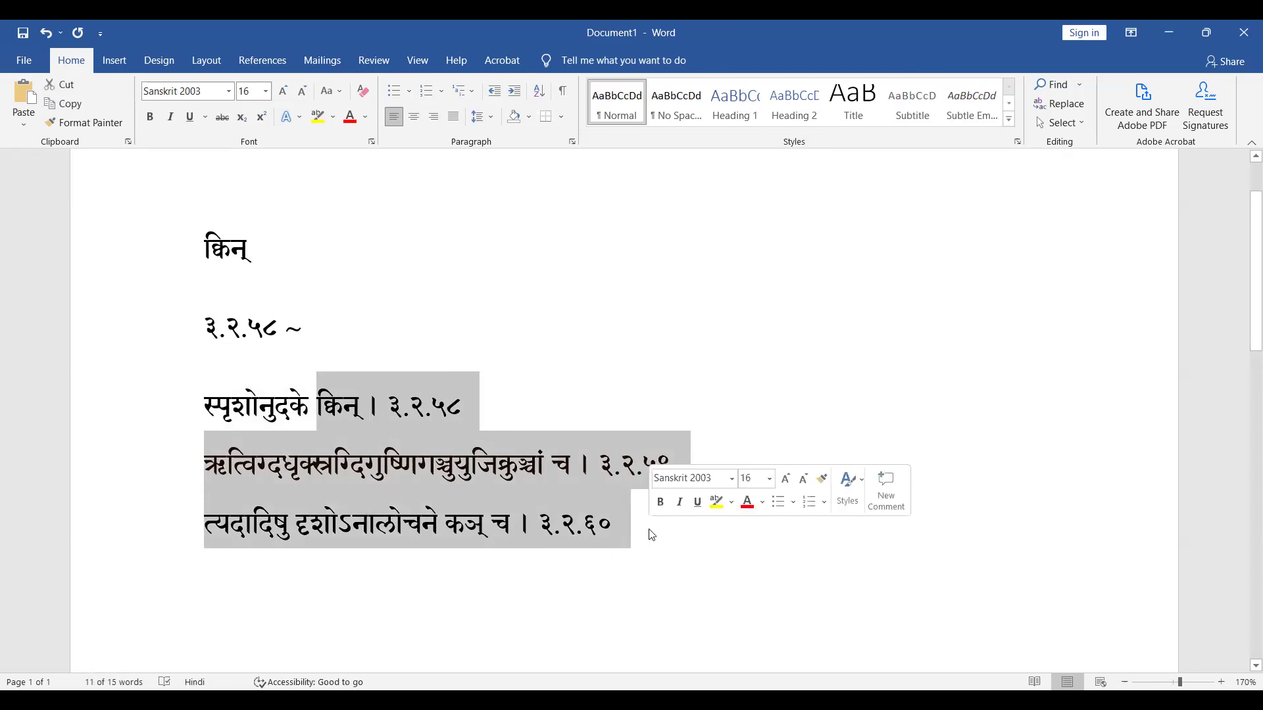
click(534, 528)
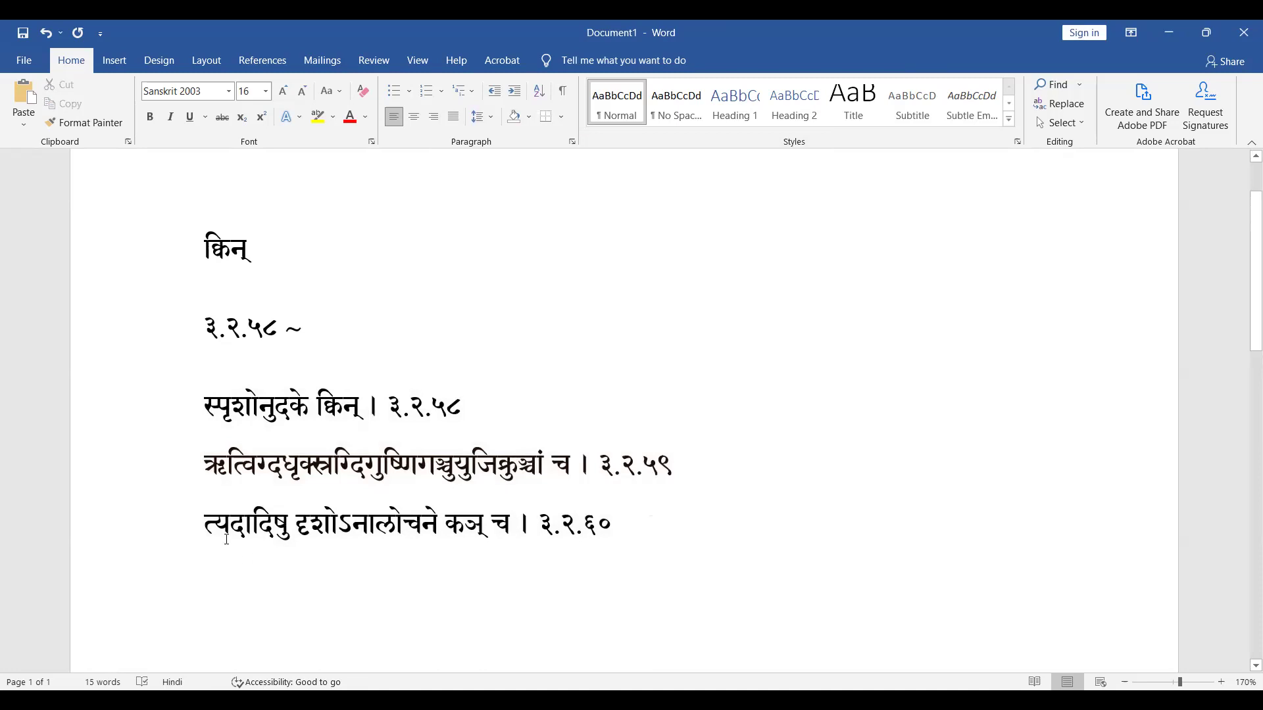
double_click(207, 523)
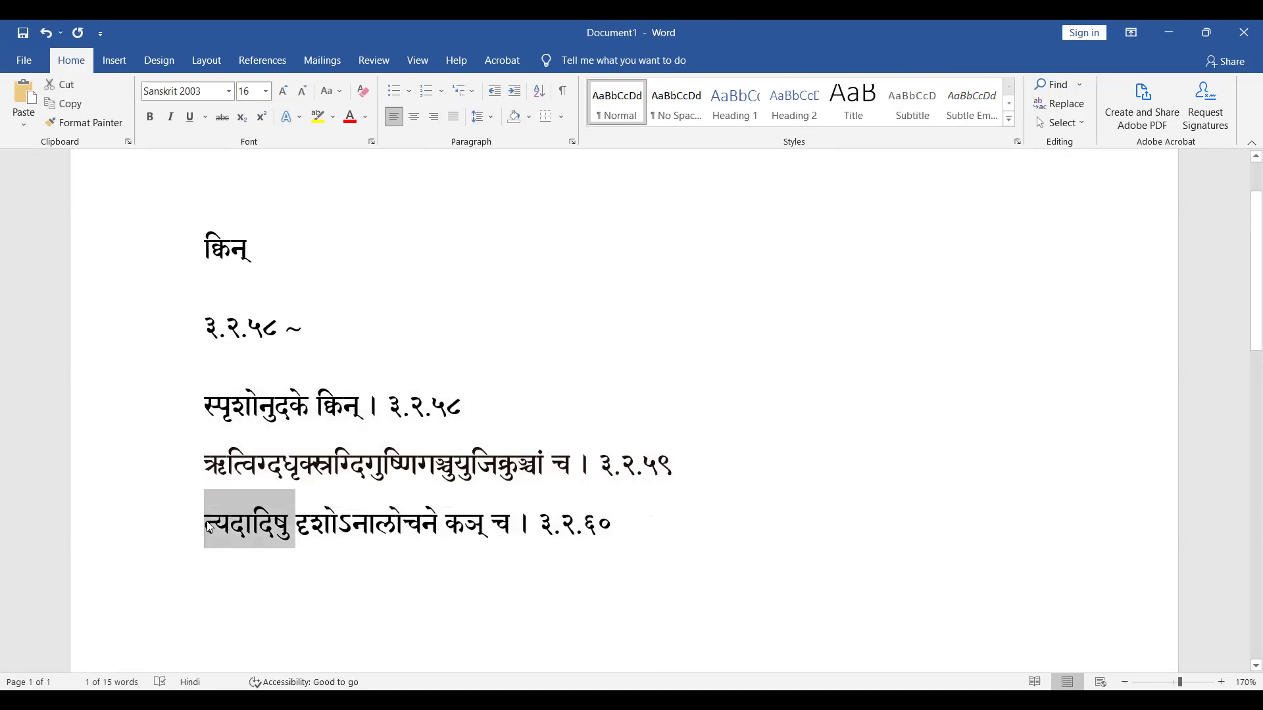
click(207, 523)
shift+click(691, 522)
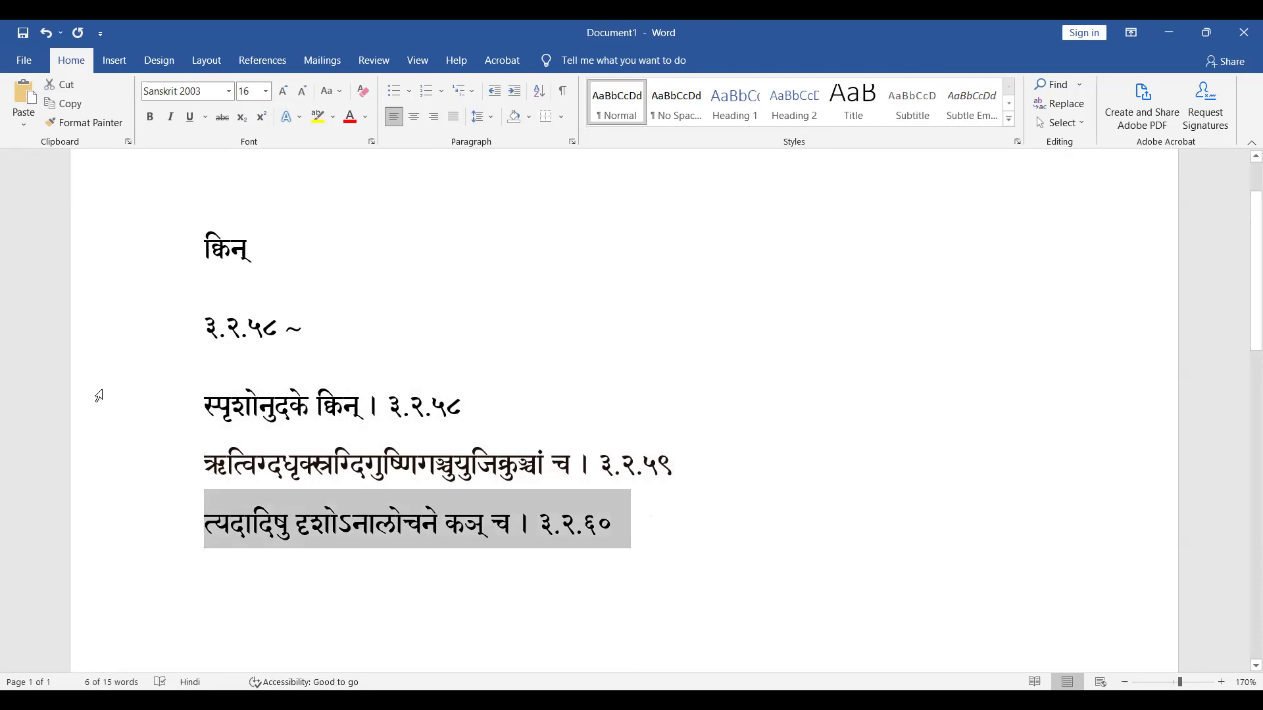
drag(206, 407, 509, 395)
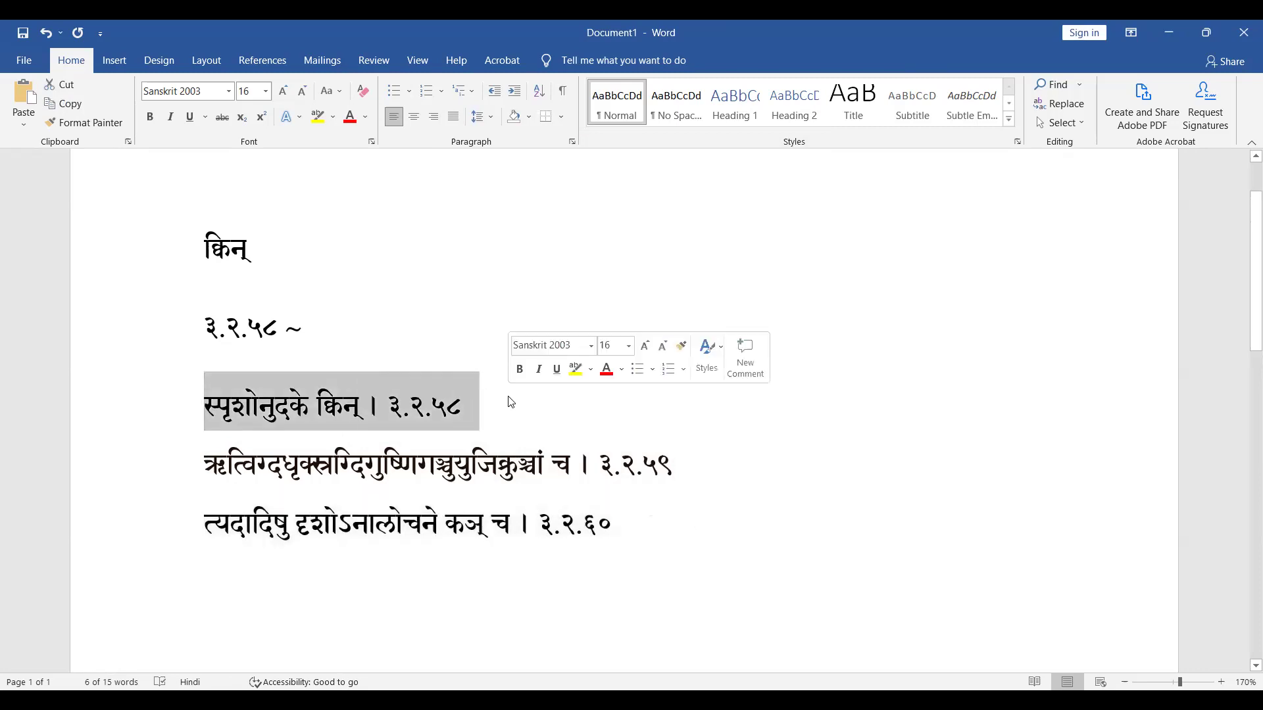
Examine the क्स्रग्दि part of the ऋत्विग्दधृक् sutra by highlighting its letters
click(336, 462)
key(Left)
key(Left)
key(Right)
key(Right)
key(shift+Right)
key(shift+Right)
key(Left)
key(shift+Right)
key(Right)
key(Right)
key(shift+Left)
key(shift+Left)
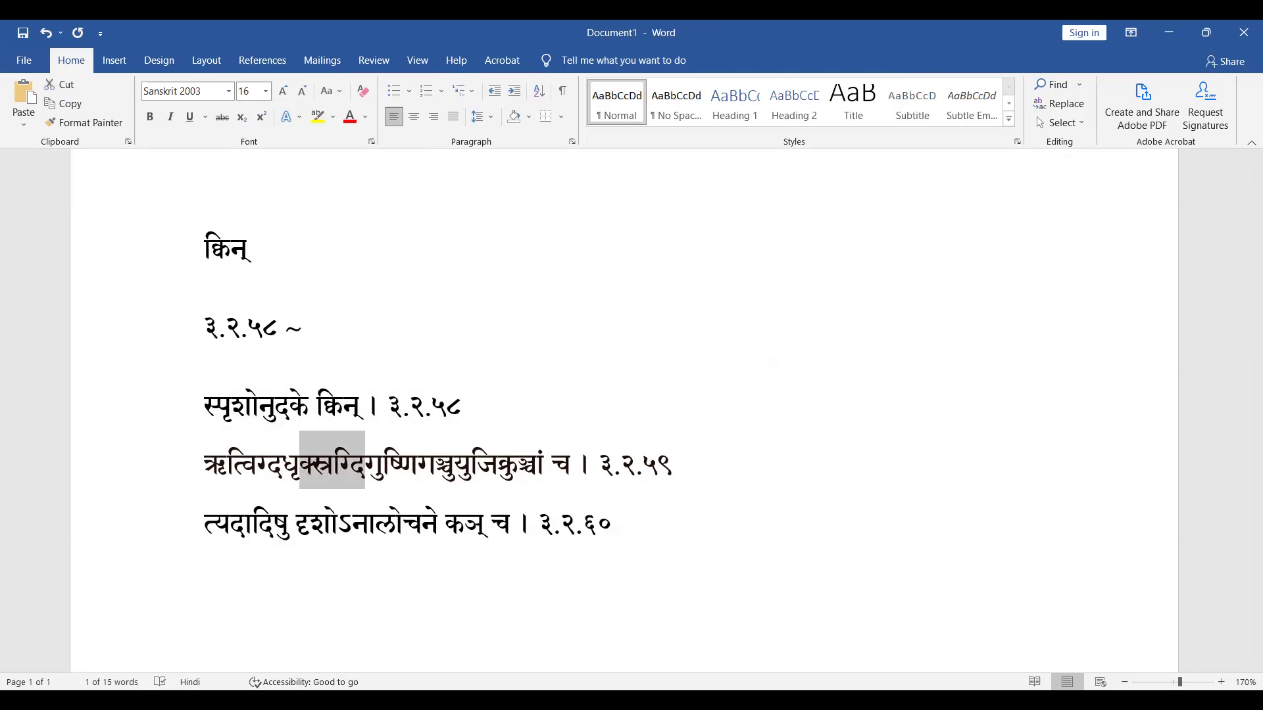
key(alt+Tab)
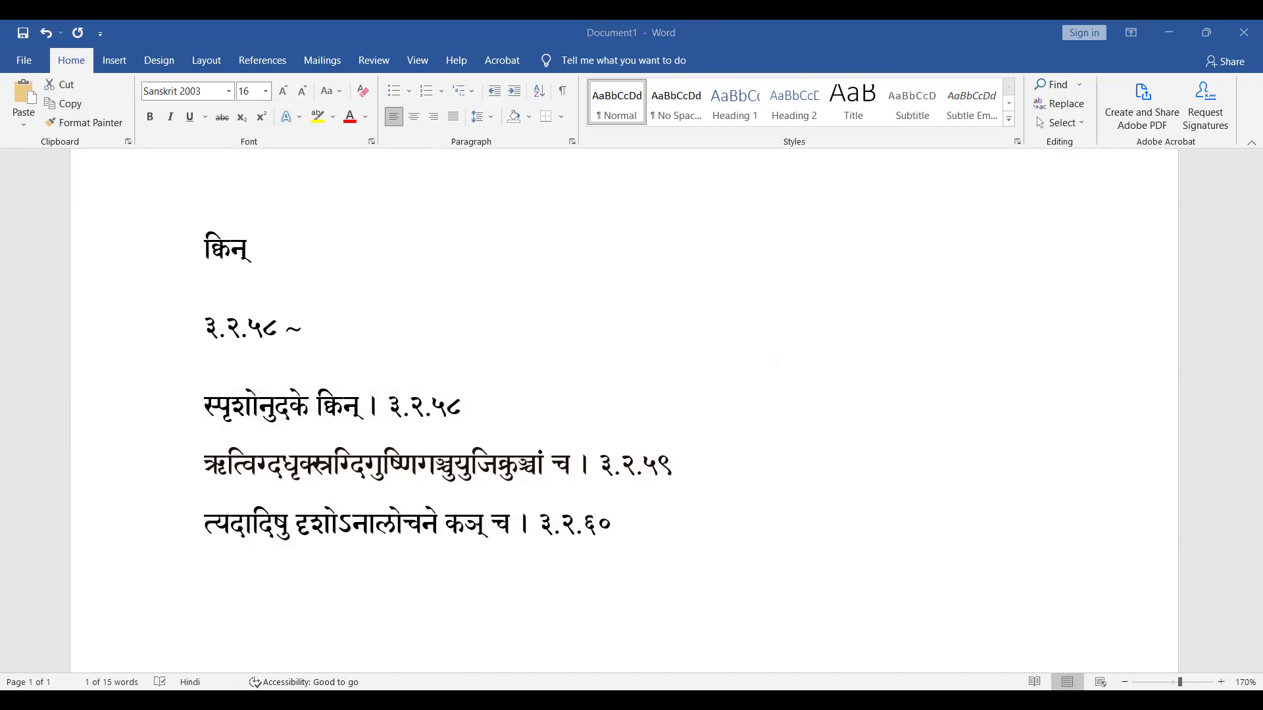
click(365, 454)
drag(366, 454, 283, 454)
key(Right)
key(Left)
key(shift+Left)
key(Right)
key(Right)
key(shift+Left)
key(shift+Left)
Enter "सृज् + क्विन् ➔" on a new line below the ३.२.६० sutra
key(Down)
key(Down)
key(BackSpace)
text(स्)
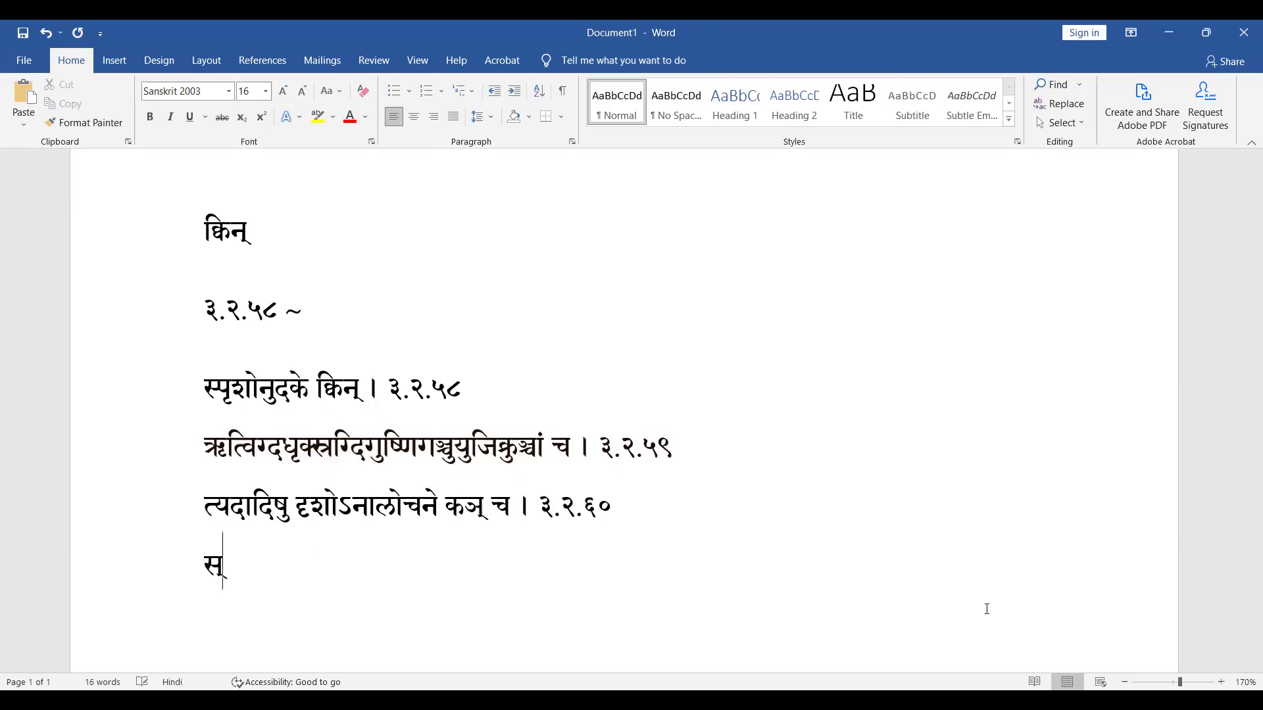
text(िज्)
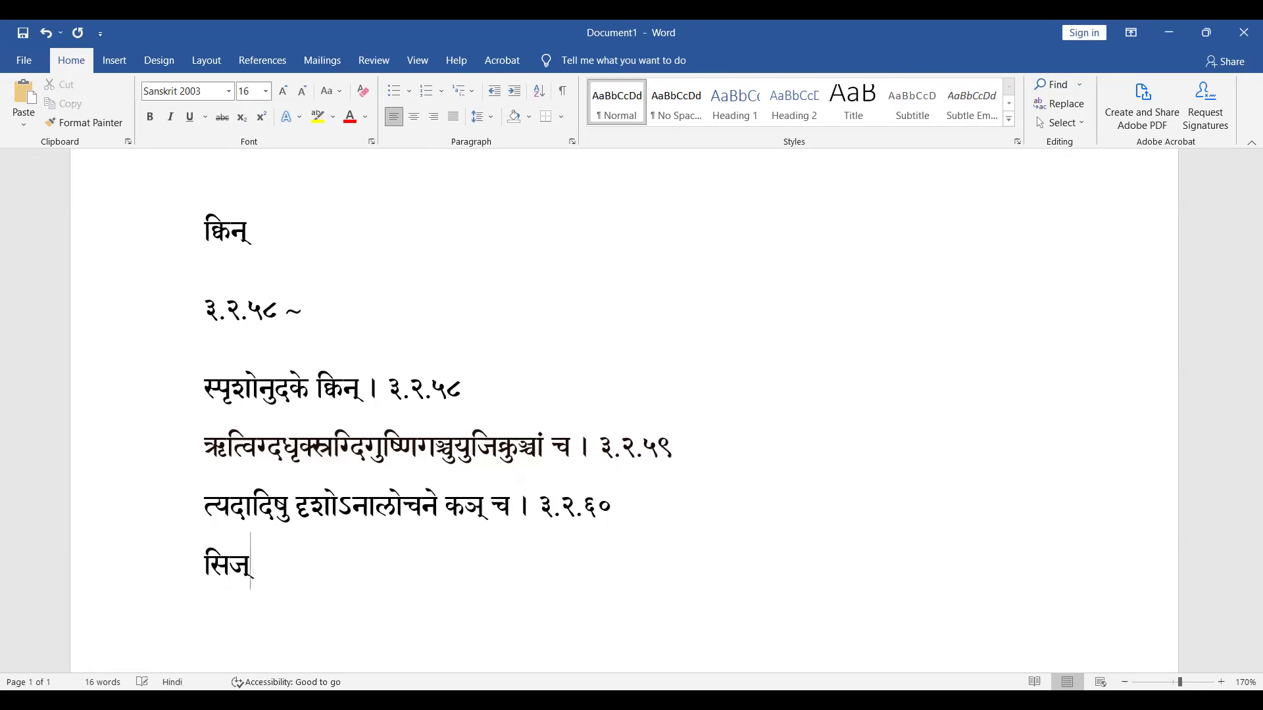
key(BackSpace)
key(BackSpace)
key(BackSpace)
key(BackSpace)
text(स्)
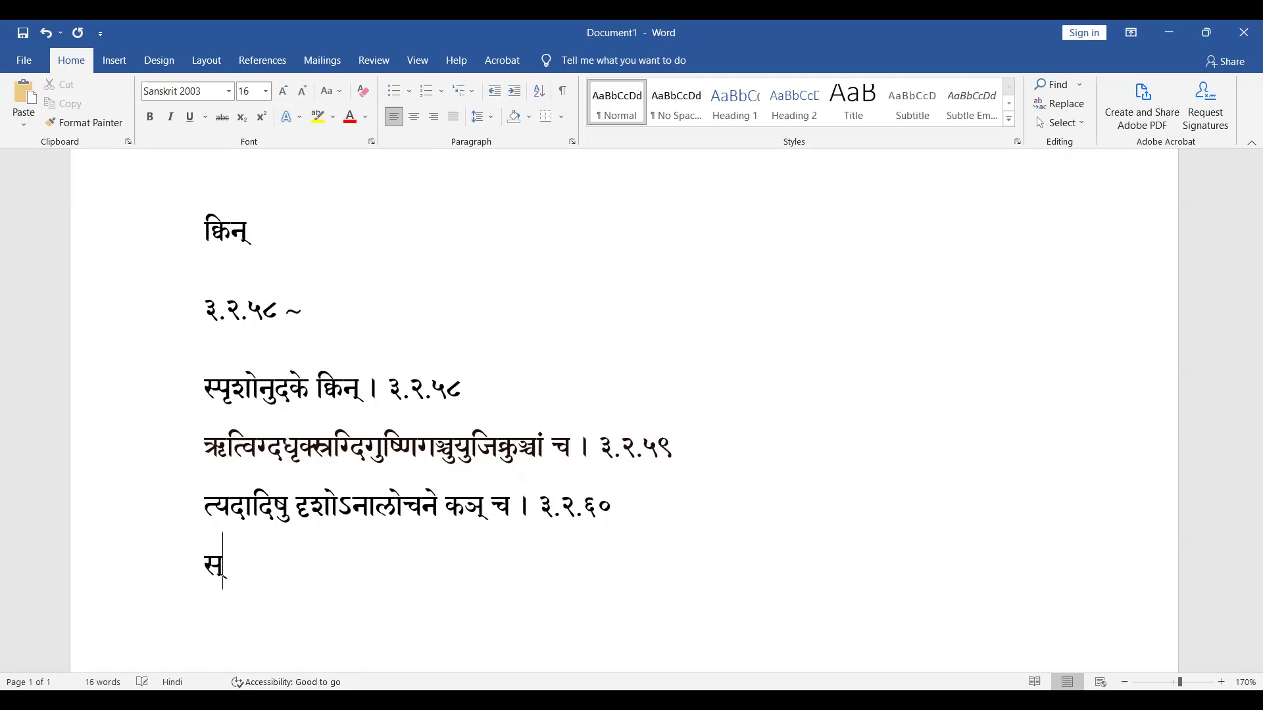
text(ृज् + क्विन्)
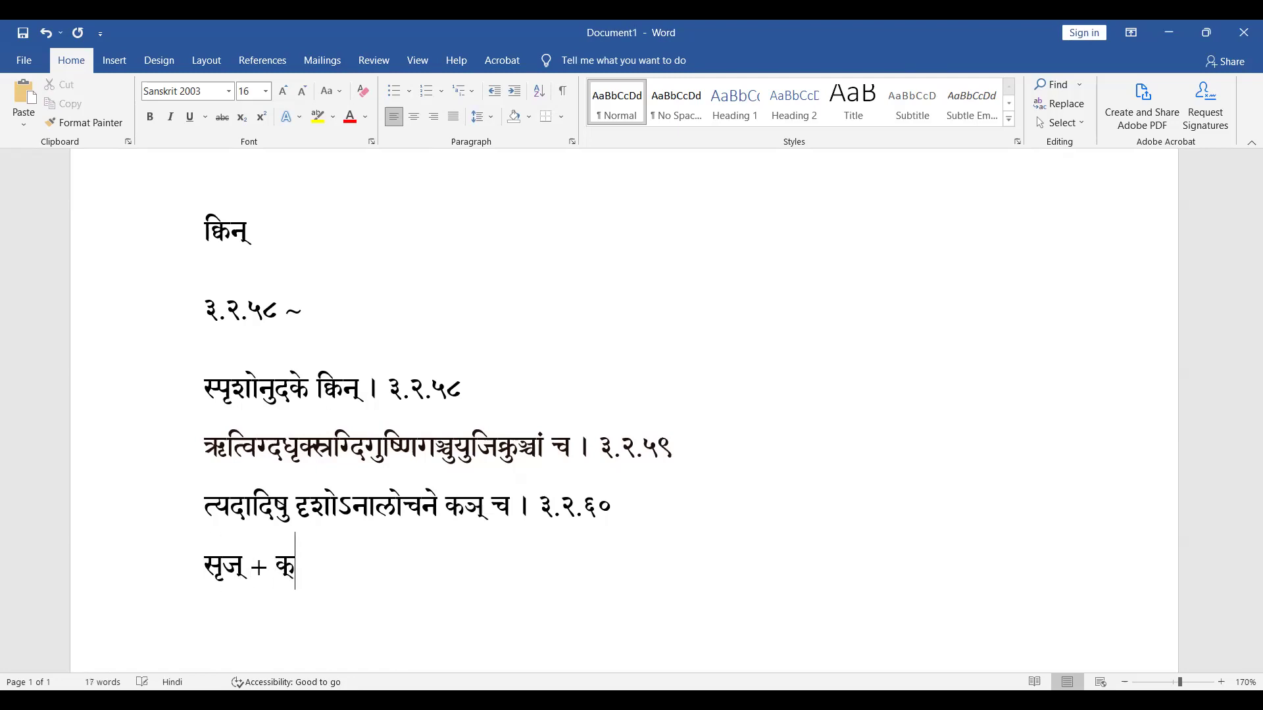
text( ==>)
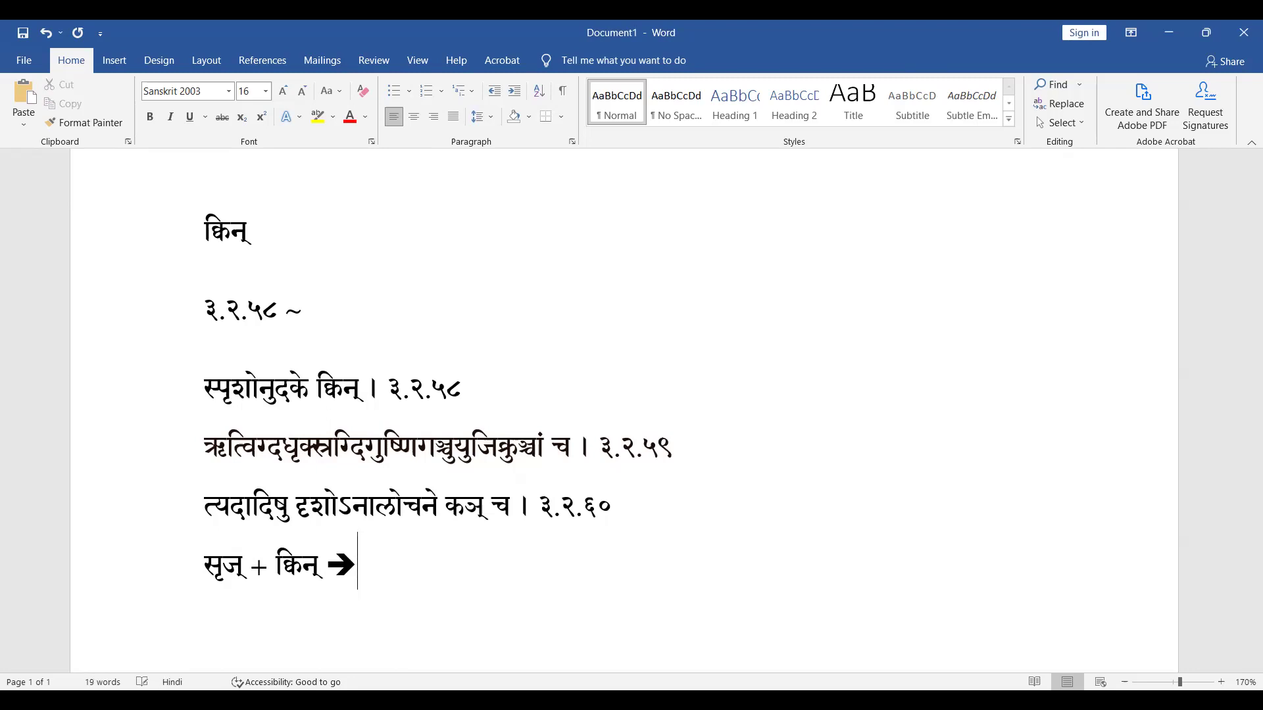
Examine the क्विन् and सृज् parts of the सृज् + क्विन् line by selecting each in turn
key(Left)
key(Left)
key(Left)
key(shift+Left)
key(shift+Left)
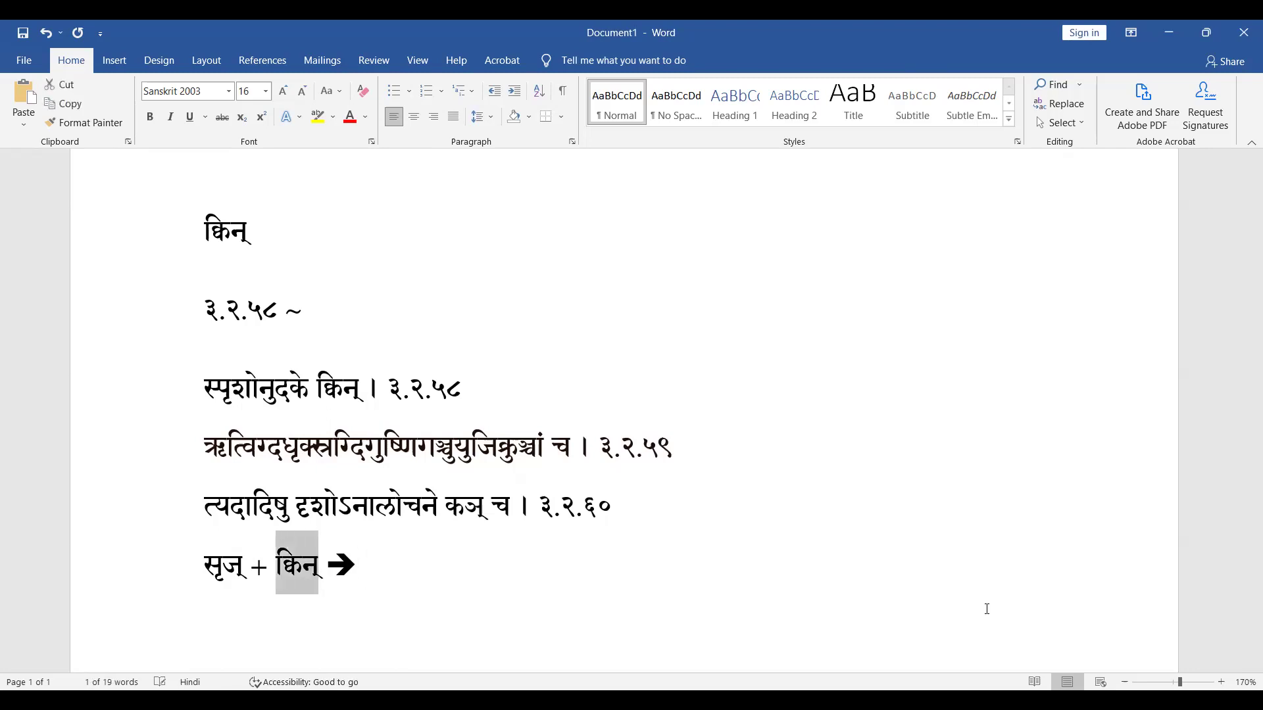
key(Left)
key(shift+Right)
key(shift+Right)
key(ctrl+c)
key(Left)
key(Left)
key(Right)
key(shift+Right)
key(Left)
key(Left)
key(Left)
key(Left)
key(shift+Left)
key(shift+Left)
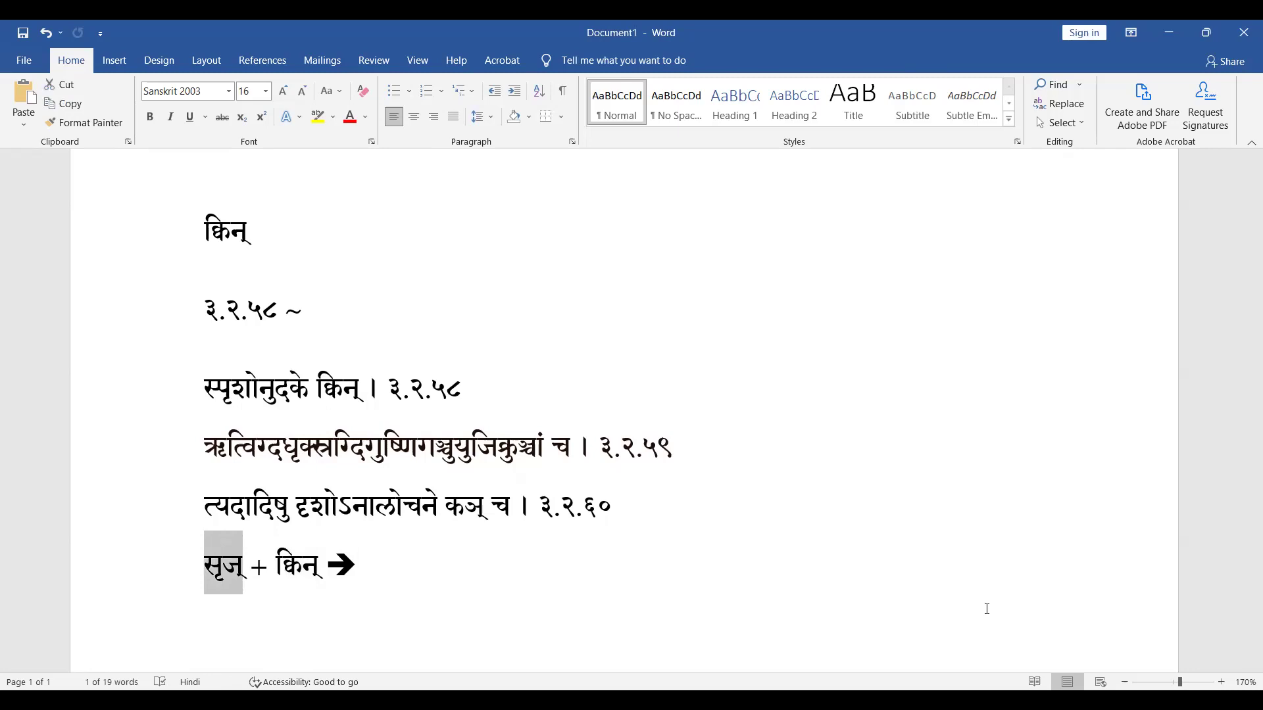
Enter स्रज् as the result after the arrow of the सृज् + क्विन् derivation
key(Right)
key(Right)
key(Right)
key(Right)
key(Right)
key(Right)
key(Right)
text(स्र)
text(ह्)
key(BackSpace)
key(BackSpace)
text(ज्)
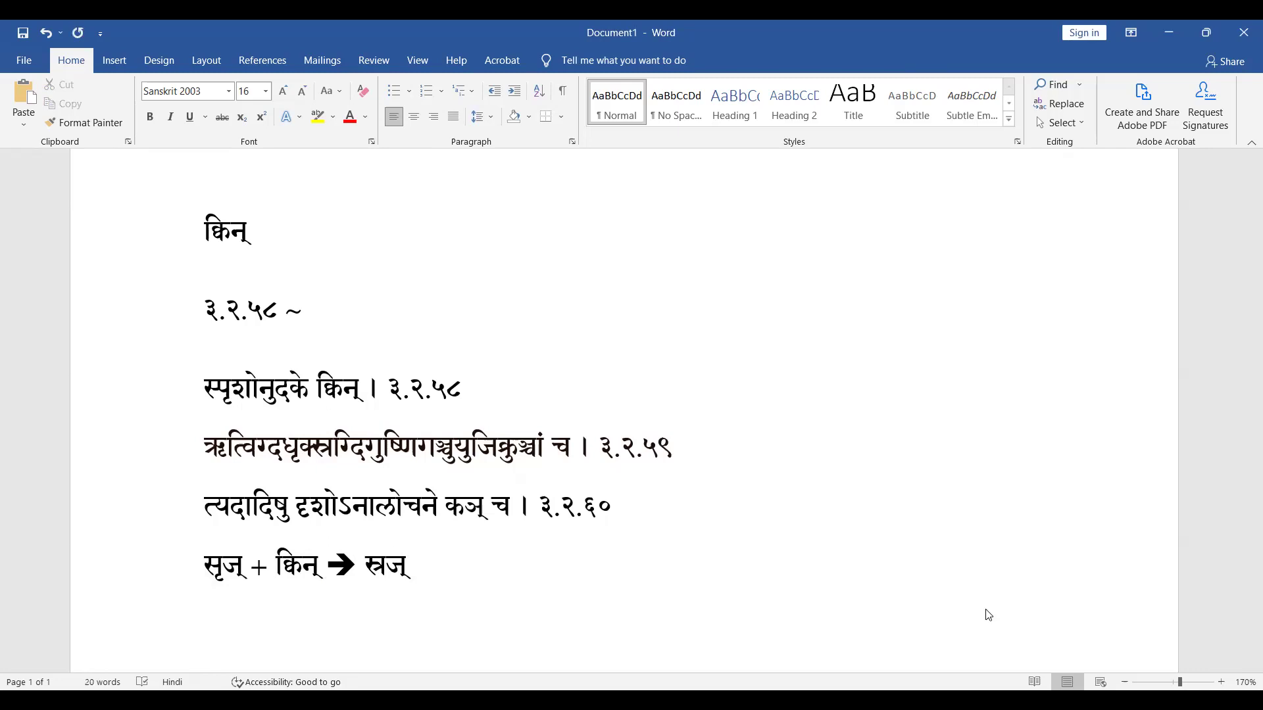
Cut स्रज् from the end of the सृज् + क्विन् derivation
click(989, 615)
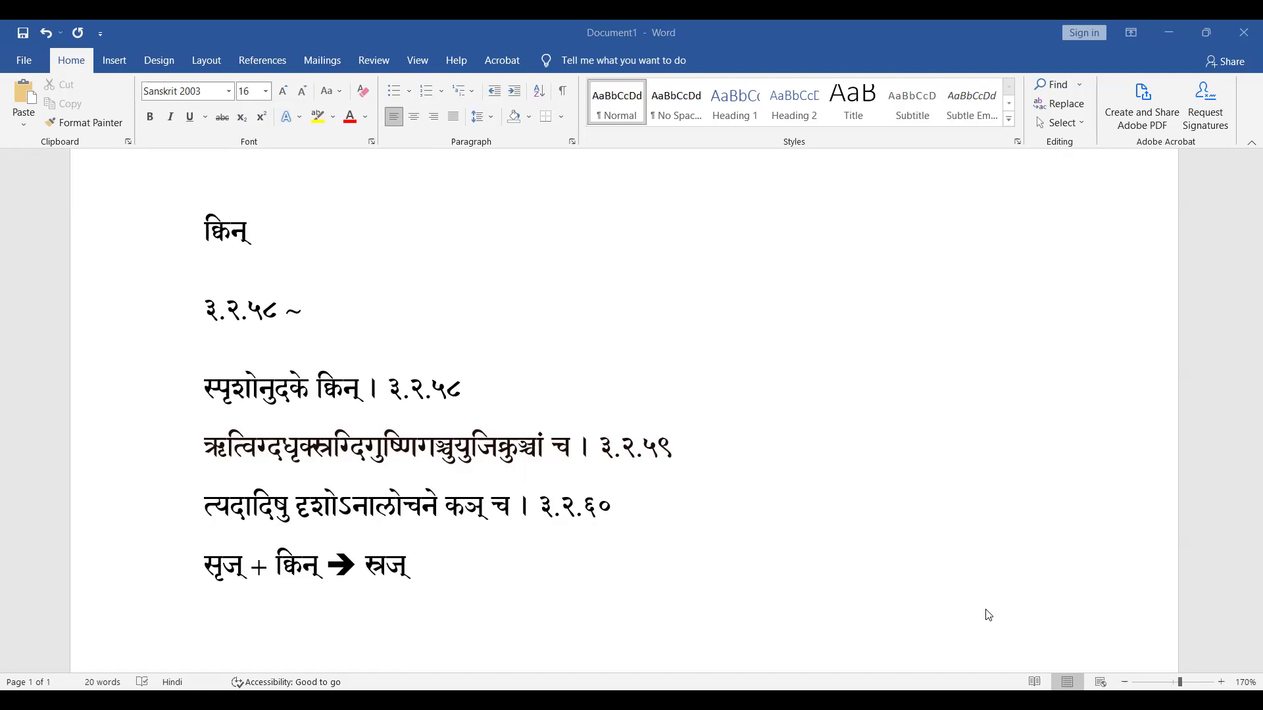
click(987, 609)
key(Left)
key(Left)
key(shift+Right)
key(Right)
key(shift+Right)
key(shift+Left)
key(ctrl+x)
Enter सृज्/दृश् on a separate line below the सृज् + क्विन् derivation
key(Return)
key(Return)
key(Return)
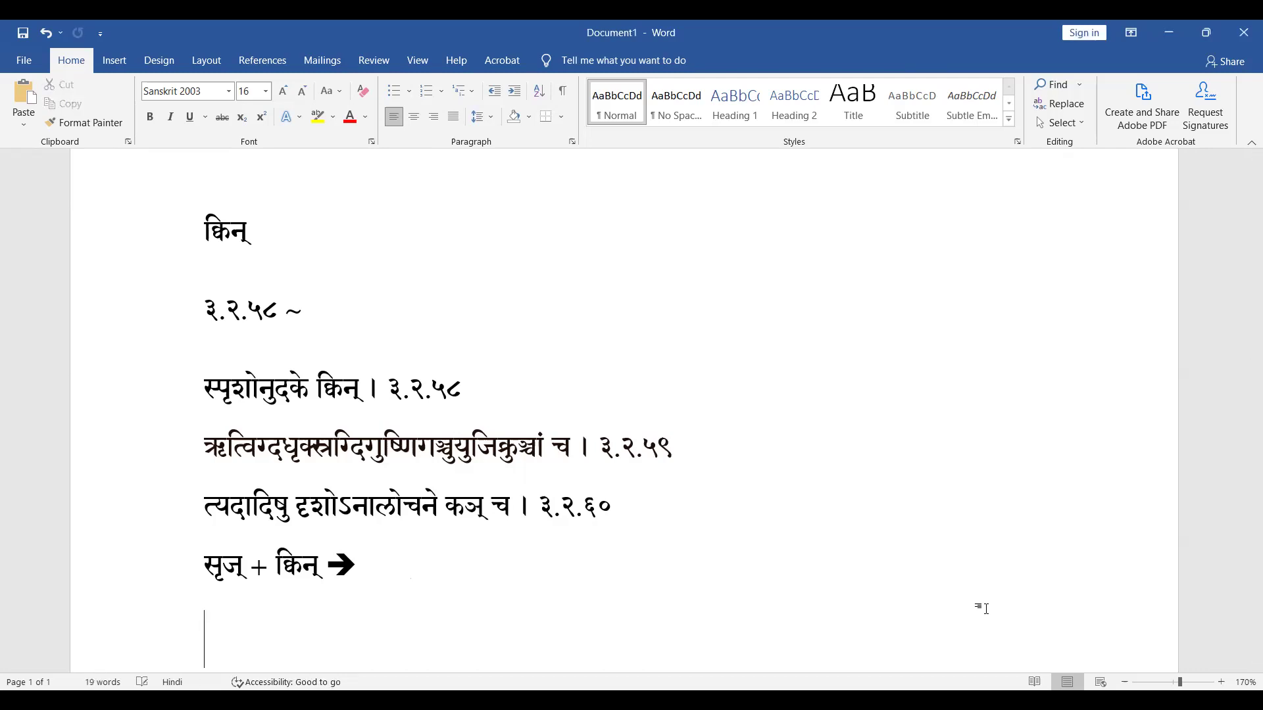
key(Up)
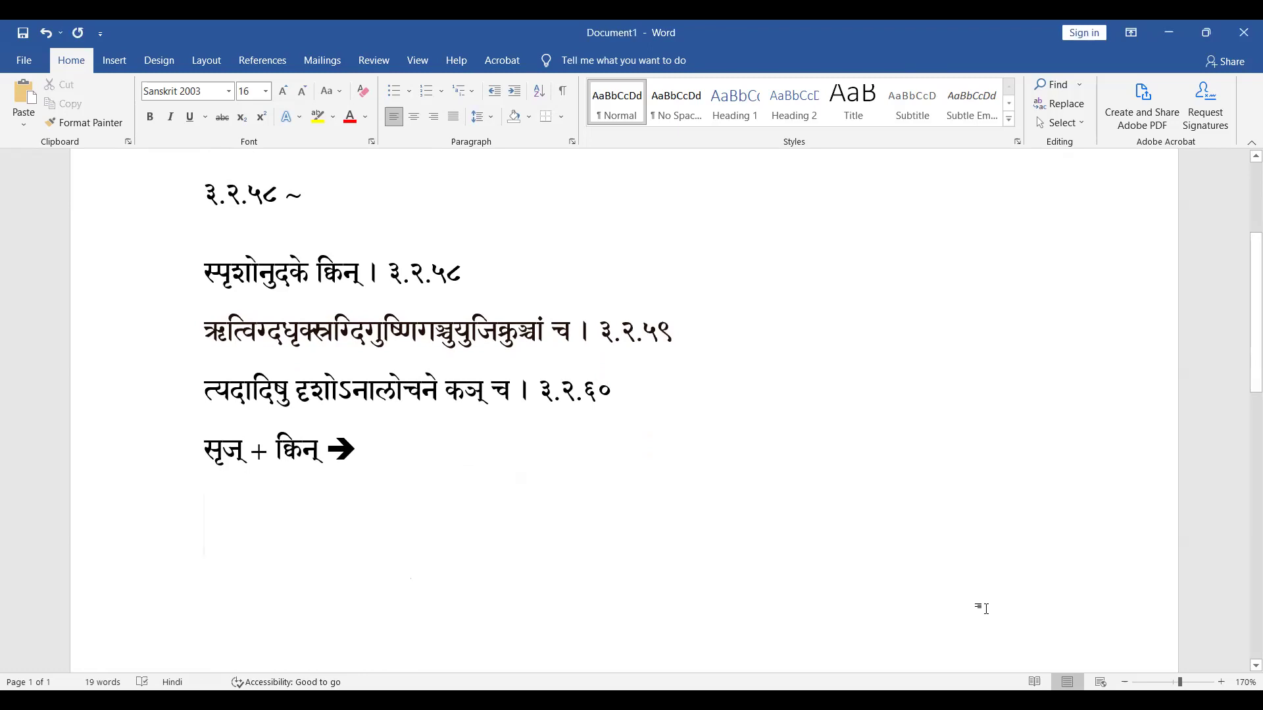
text(सृज्)
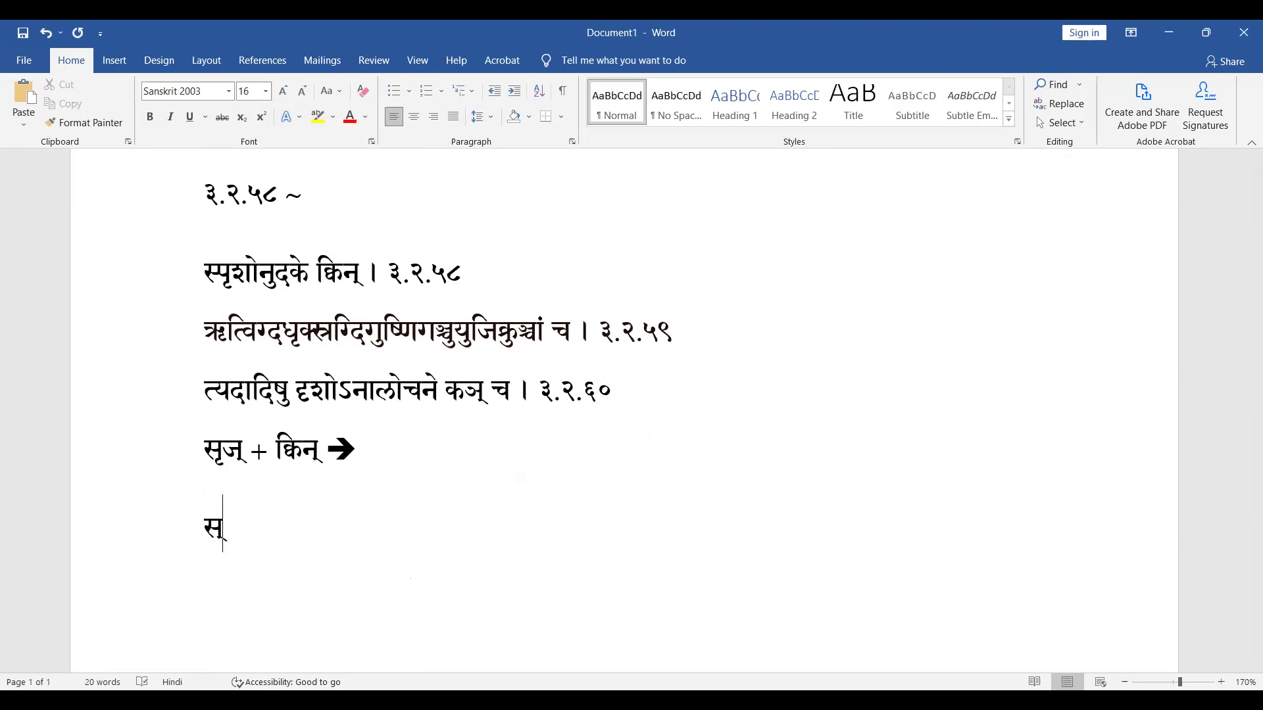
text(/द्)
text(ृश)
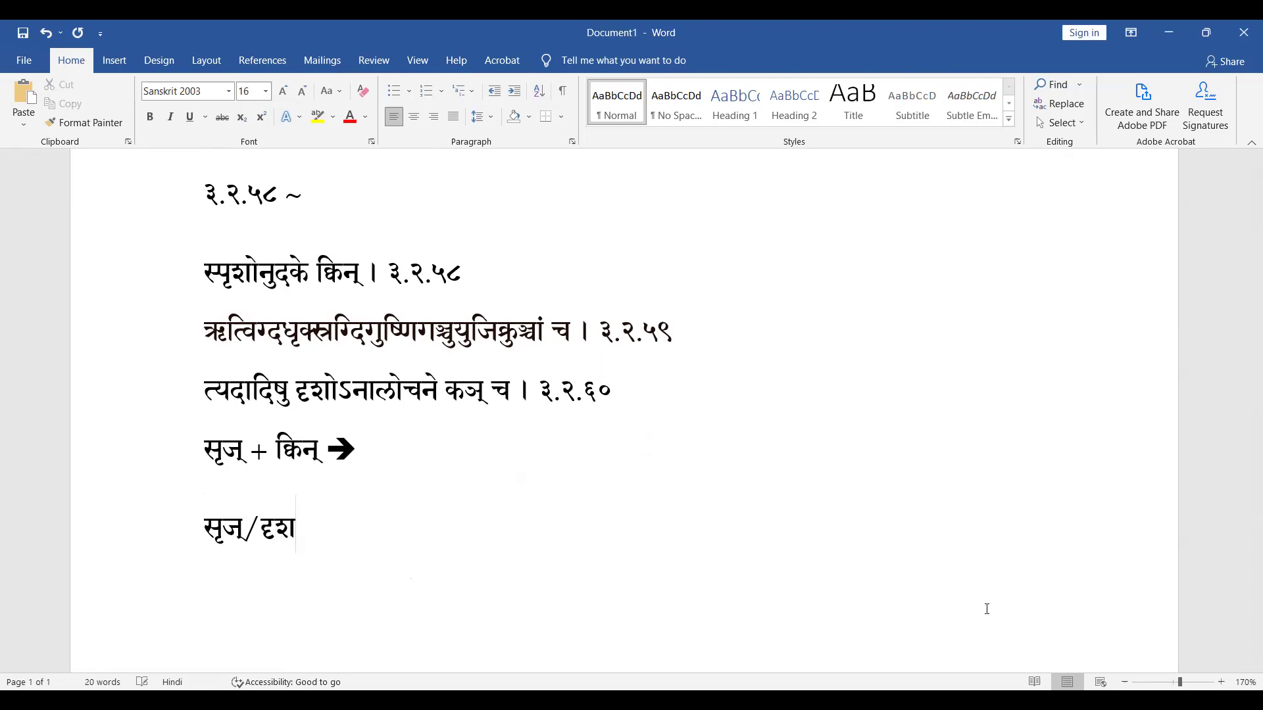
text(्)
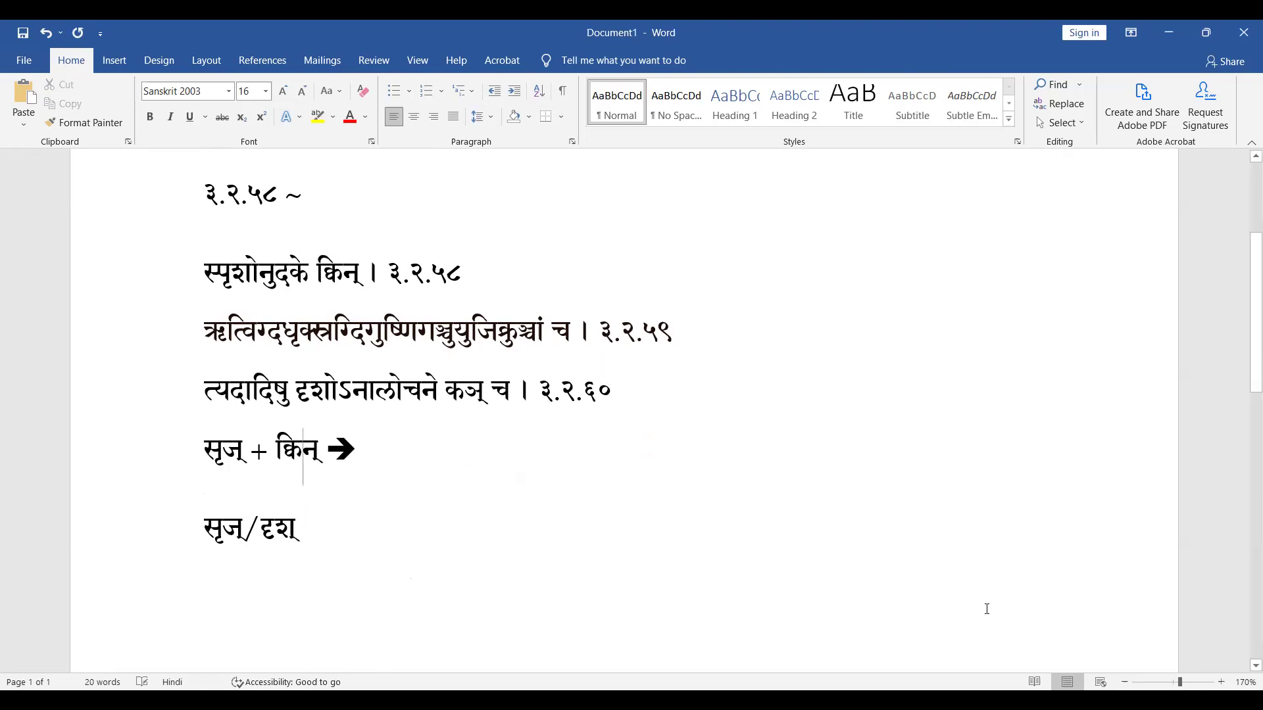
Highlight the क्स्रग्दि part of sutra ३.२.५९ in yellow
key(Right)
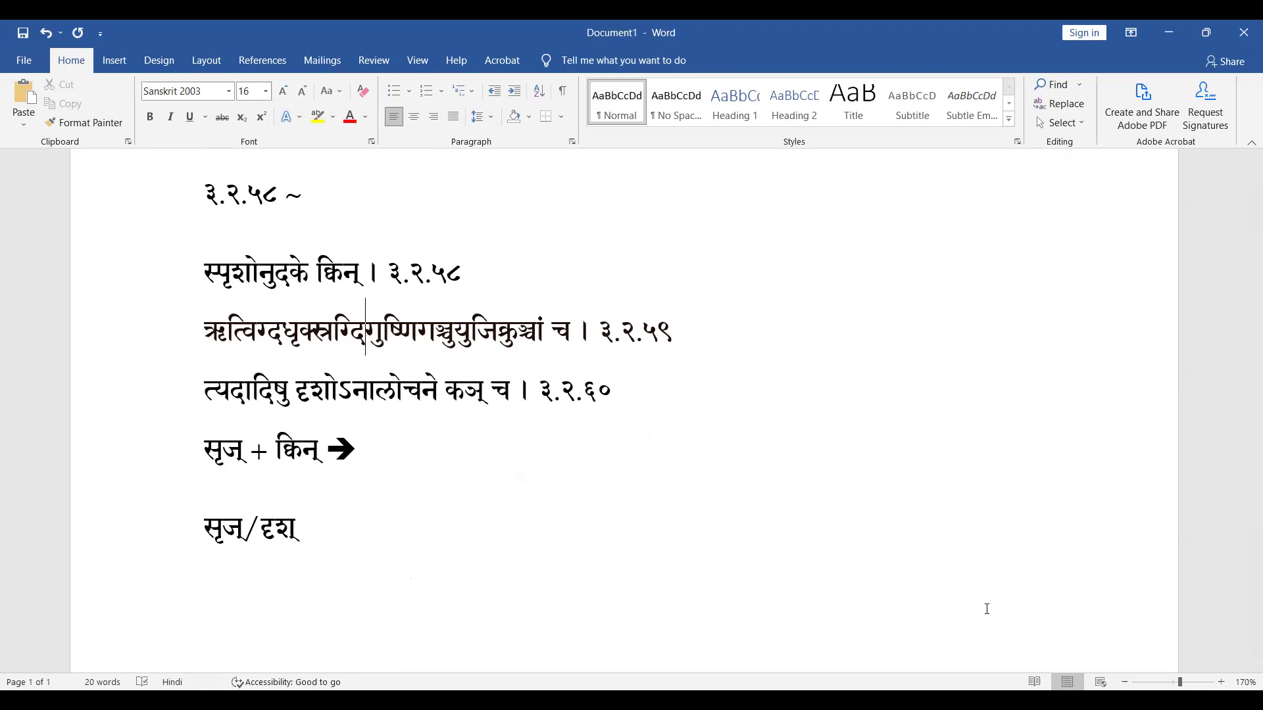
key(shift+Left)
key(shift+Left)
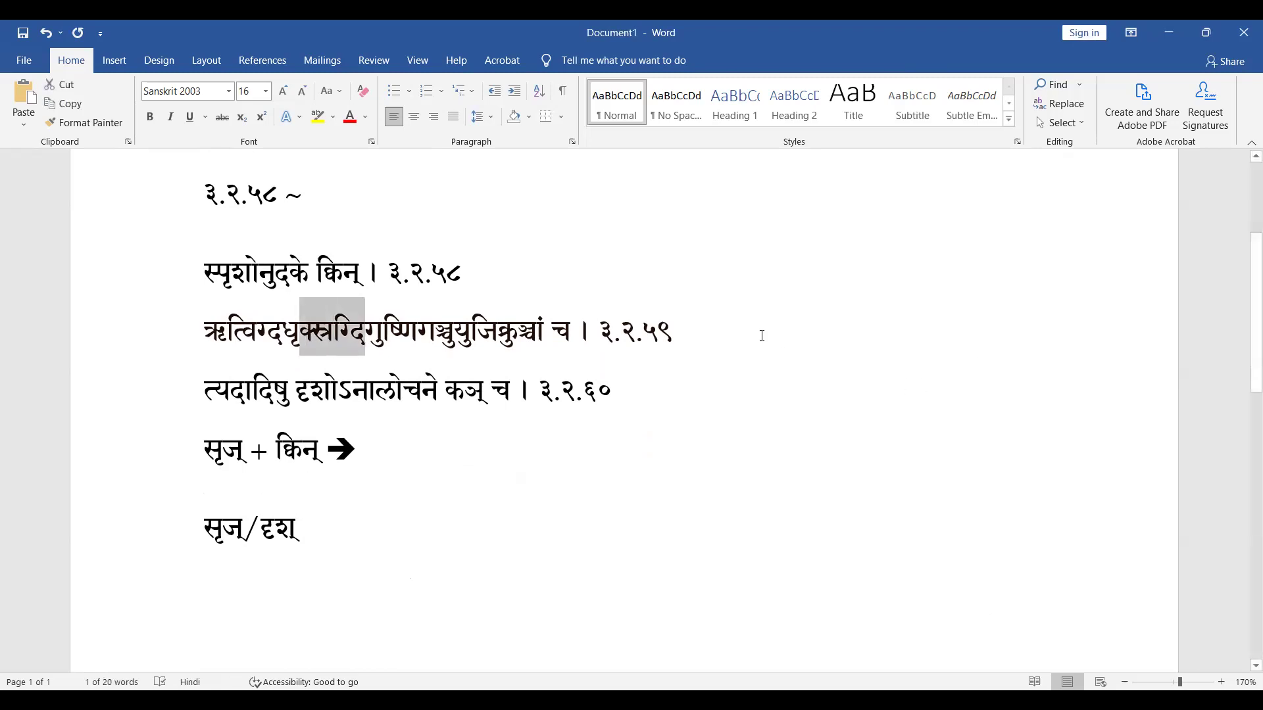
click(319, 121)
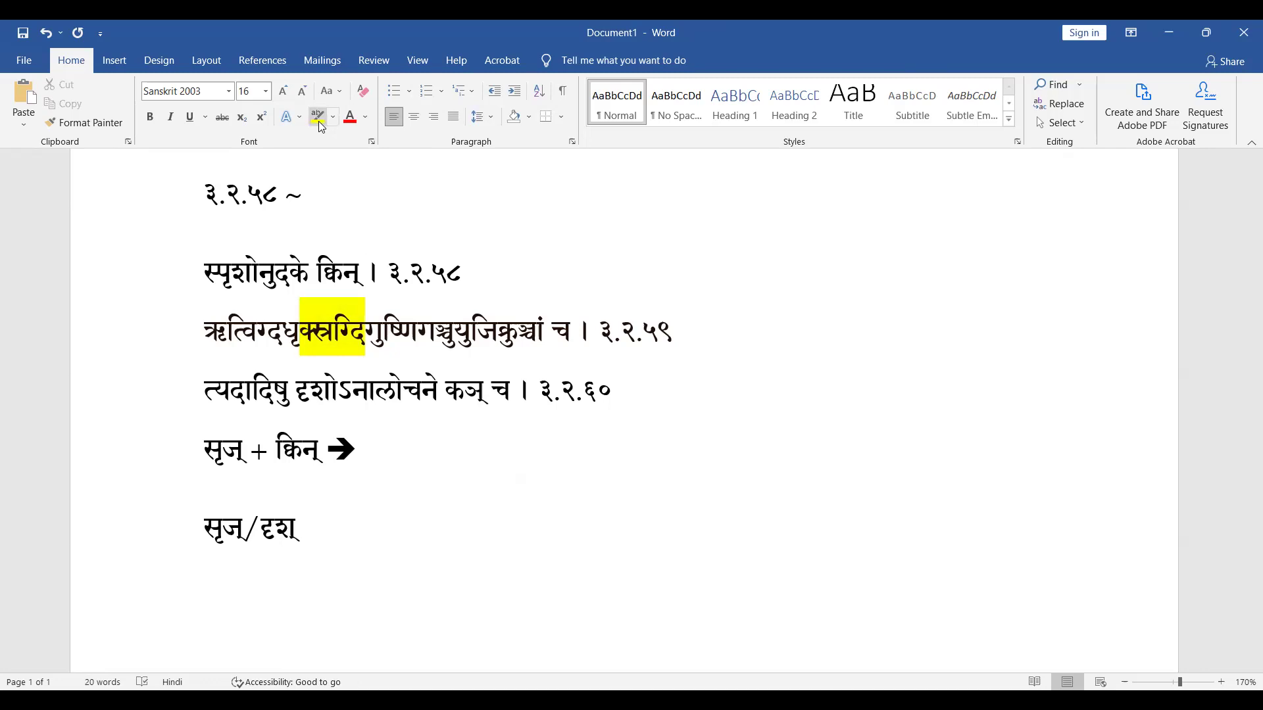
Examine the सृ letters at the start of the सृज् + क्विन् derivation line
key(Down)
key(Down)
key(Left)
key(shift+Right)
key(shift+Right)
key(Left)
key(Left)
key(Left)
key(Left)
key(shift+Left)
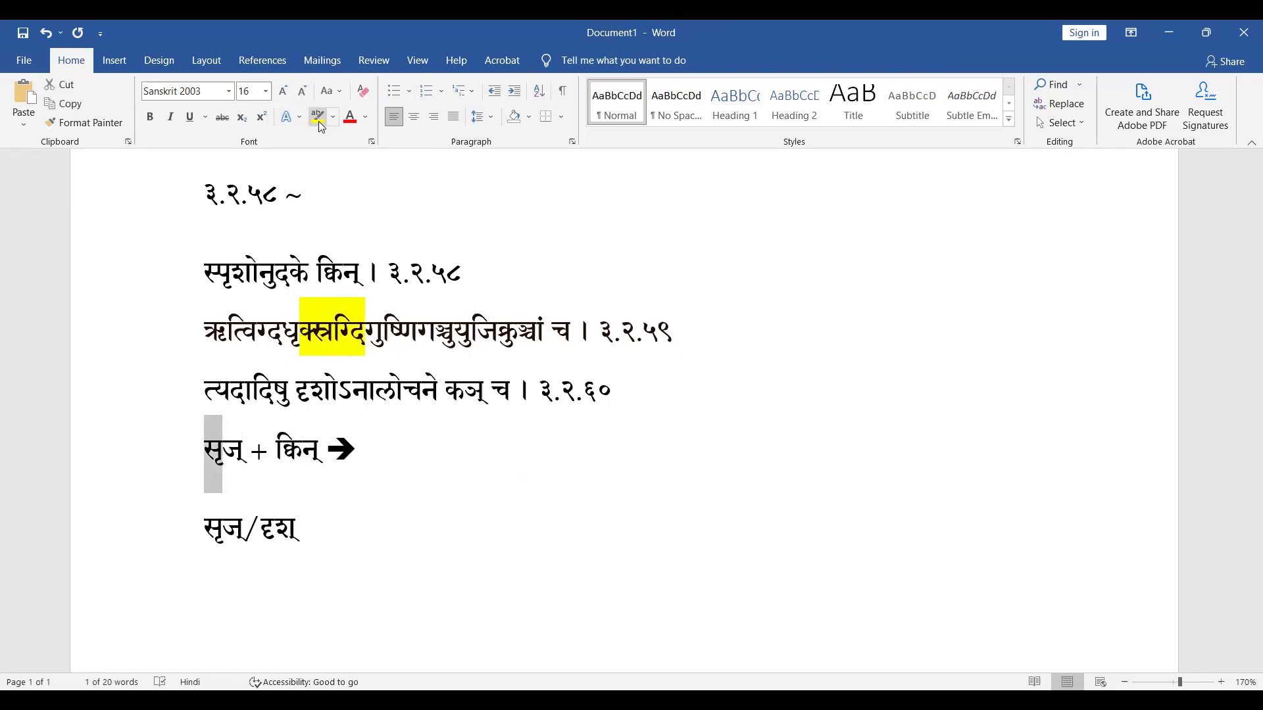
Examine the whole compound of sutra ३.२.५९ before च by selecting it
key(Up)
key(Up)
key(shift+Right)
key(shift+Right)
key(shift+Right)
key(shift+Right)
key(shift+Right)
key(shift+Right)
key(shift+Right)
key(shift+Right)
key(shift+Right)
key(shift+Right)
key(shift+Right)
key(shift+Right)
key(shift+Right)
key(shift+Right)
key(shift+Right)
key(shift+Right)
key(shift+Right)
key(shift+Right)
key(shift+Right)
key(shift+Right)
key(shift+Right)
key(shift+Left)
key(shift+Left)
key(shift+Left)
key(shift+Left)
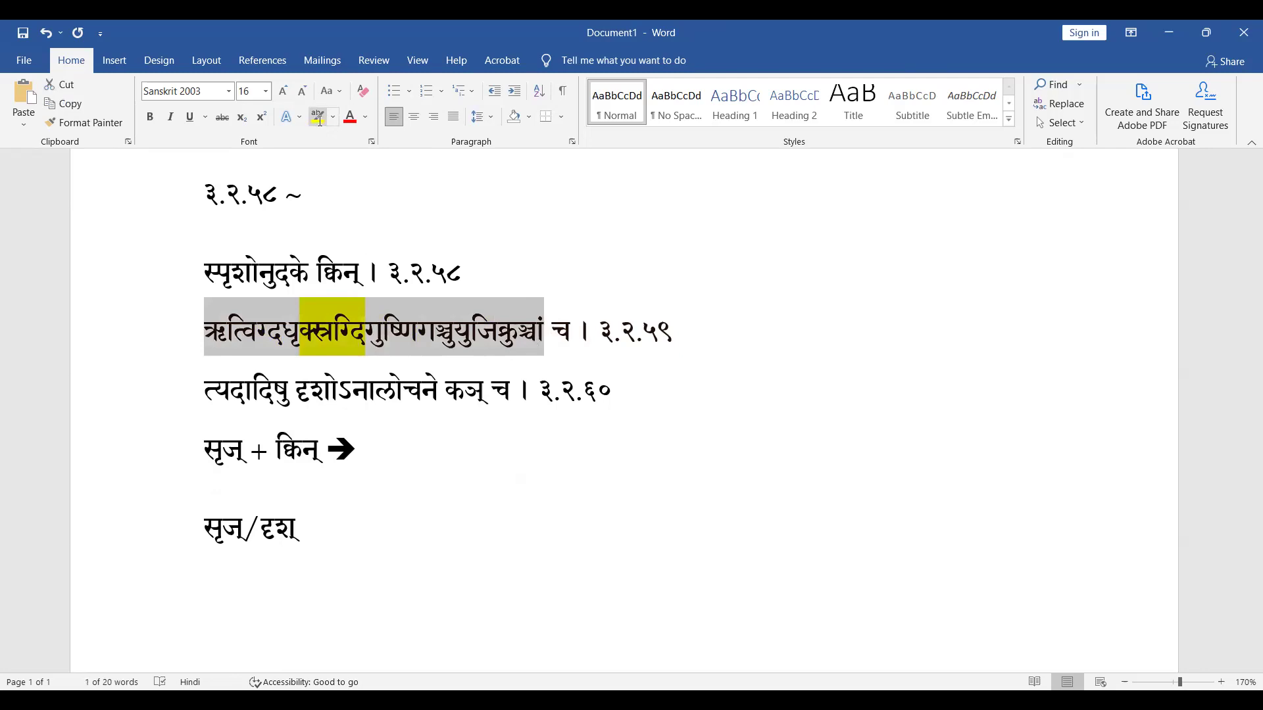
key(alt+Tab)
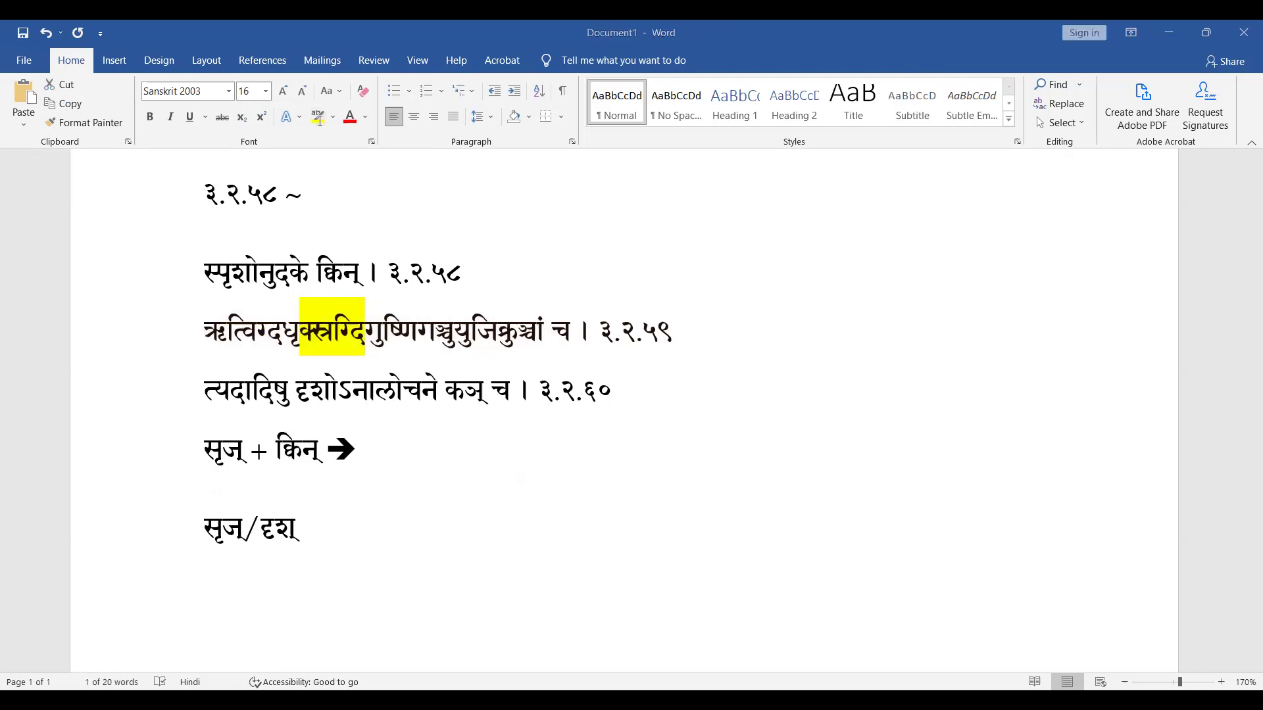
key(alt+Tab)
key(Left)
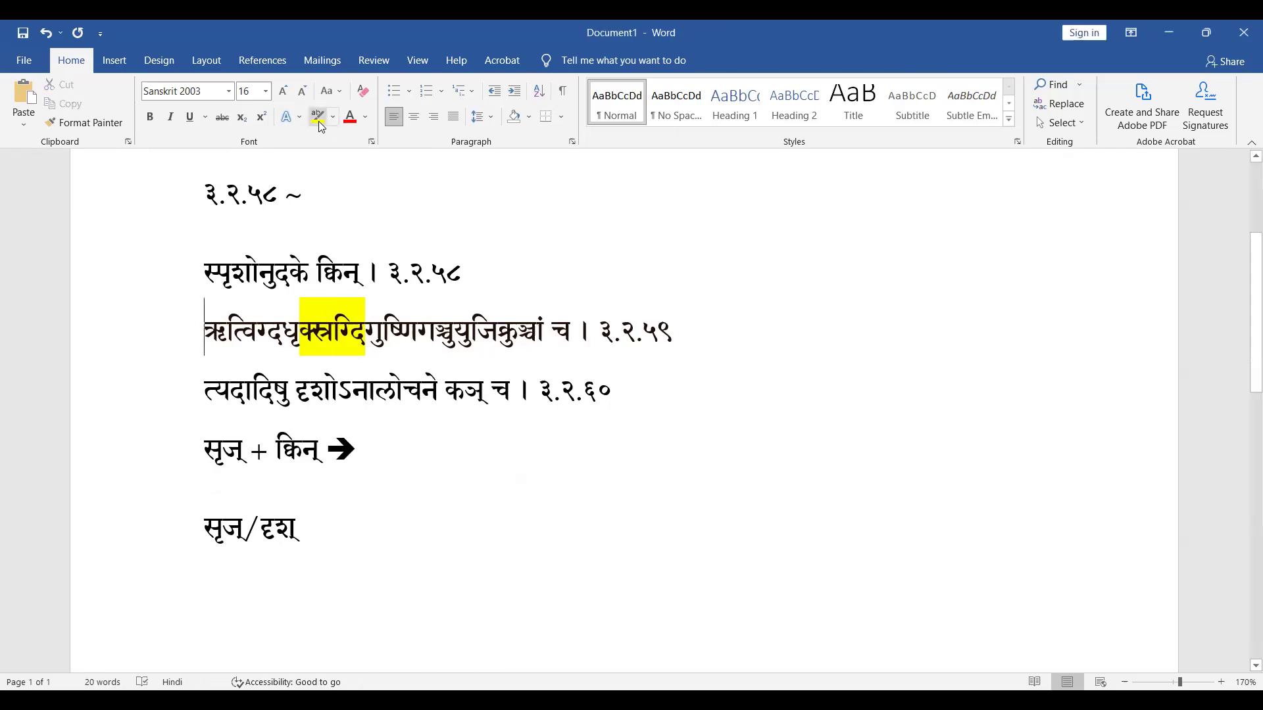
Examine the members of the ३.२.५९ compound one after another, from ऋत्वि through युजि to क्रुञ्चां
key(shift+Right)
key(shift+Right)
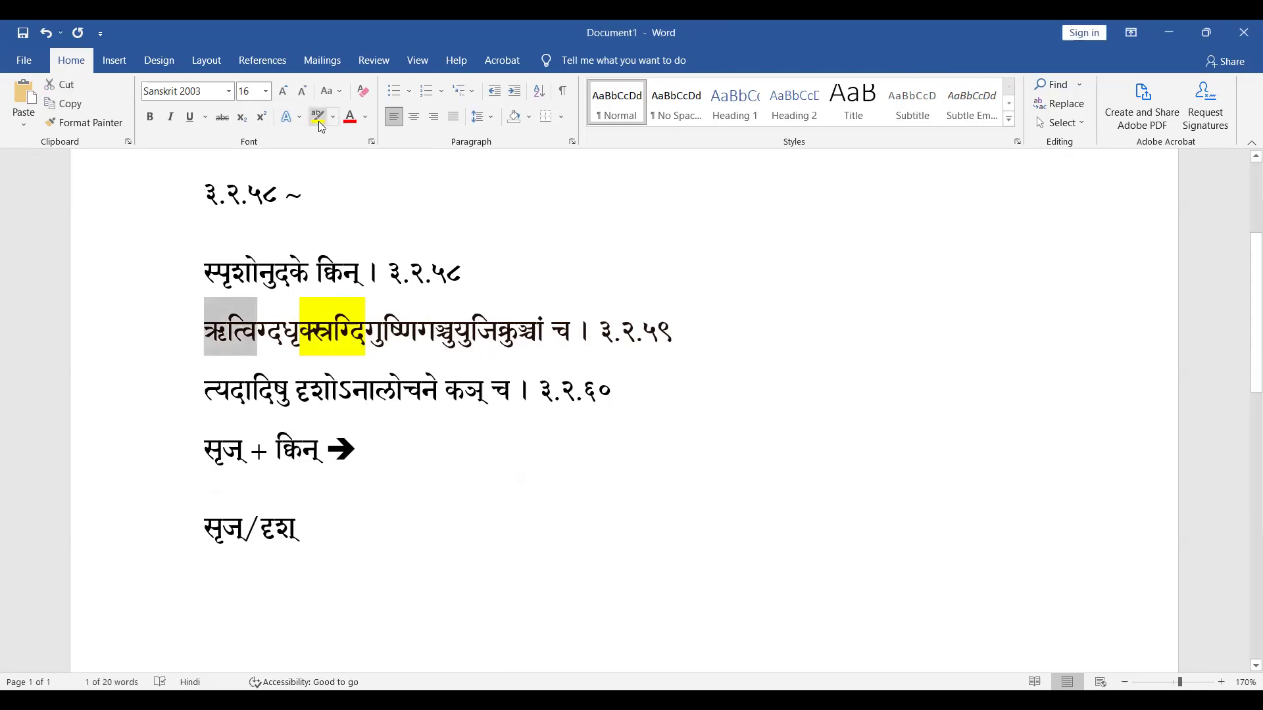
key(Right)
key(shift+Right)
key(shift+Right)
key(Right)
key(shift+Right)
key(shift+Right)
key(Right)
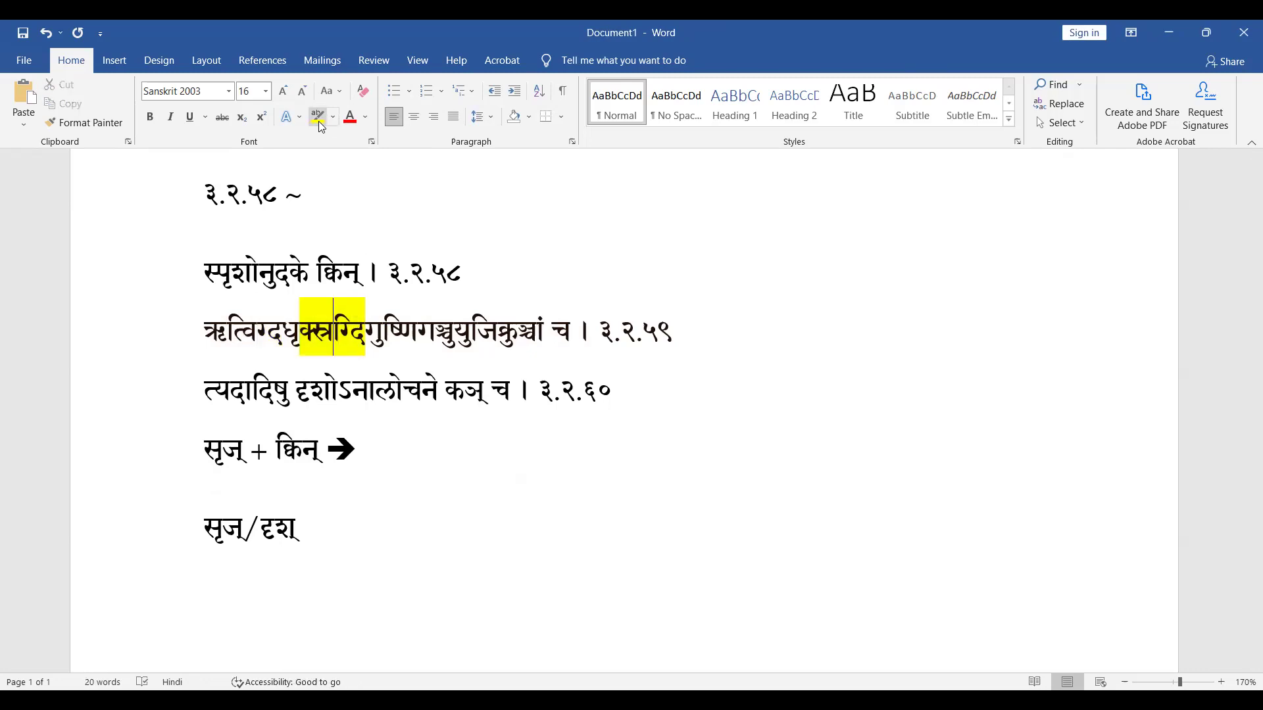
key(Left)
key(Left)
key(Right)
key(shift+Left)
key(shift+Left)
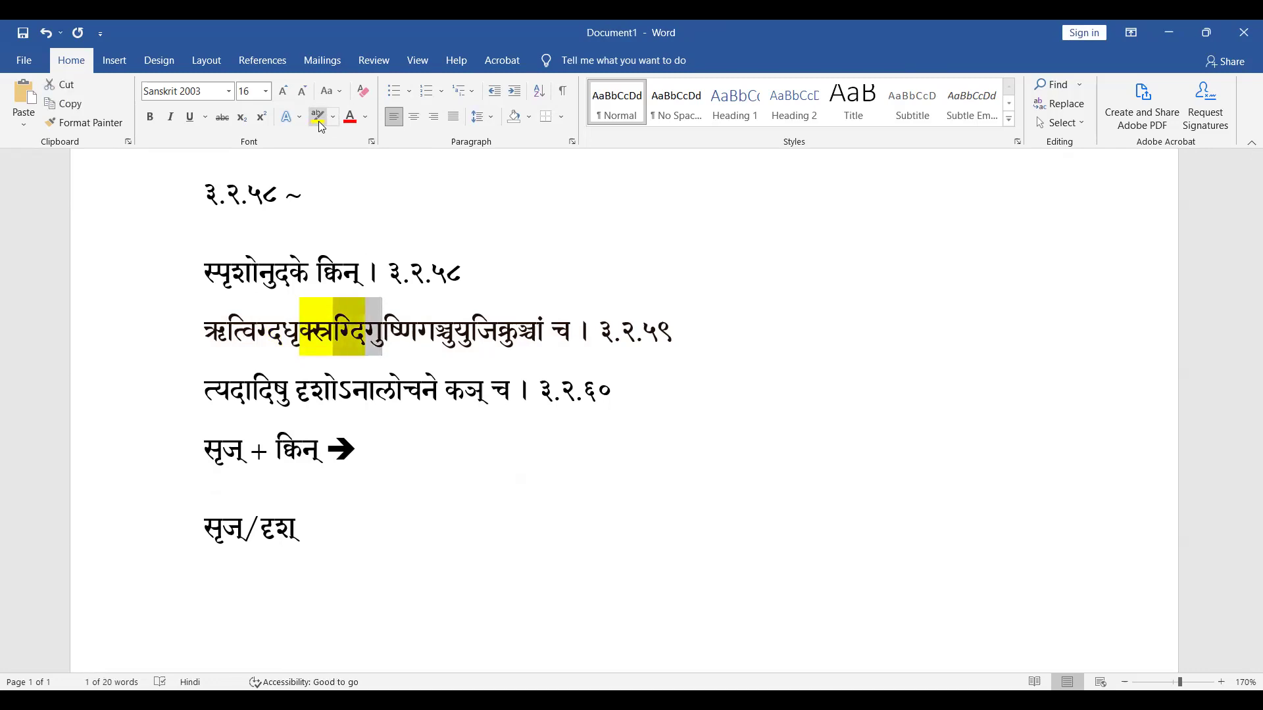
key(Right)
key(Right)
key(Right)
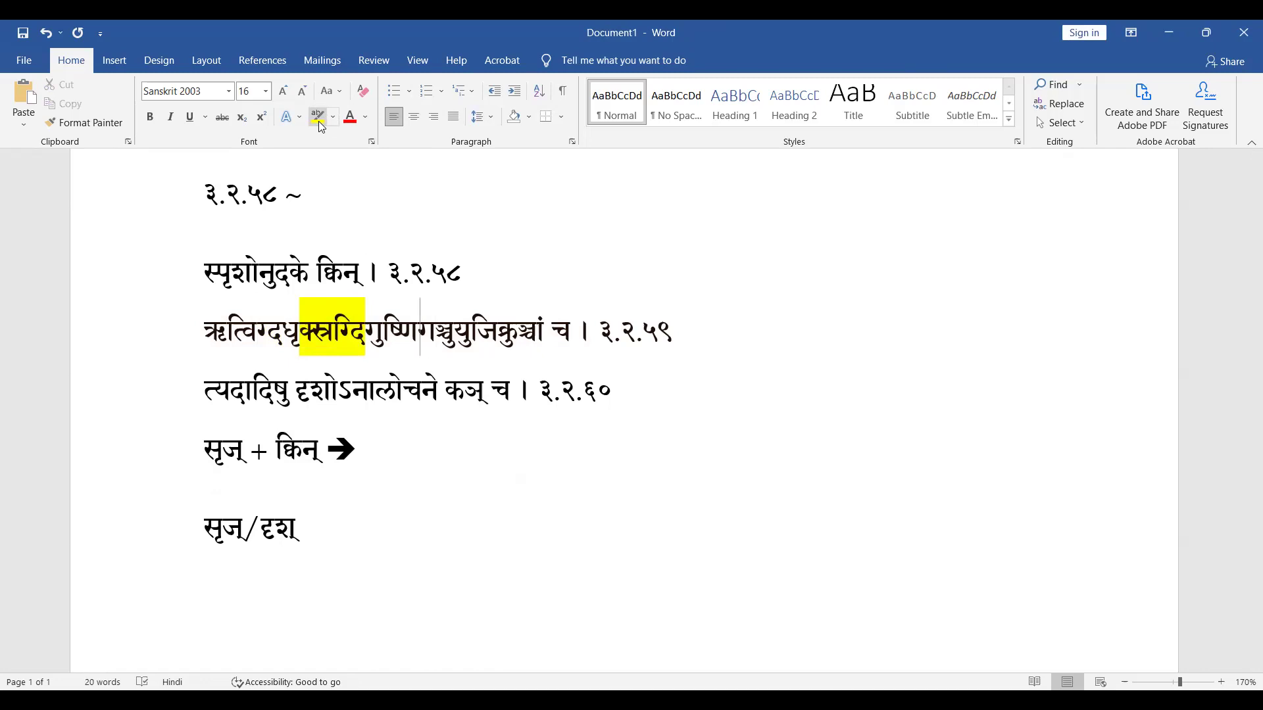
key(shift+Right)
key(Right)
key(shift+Right)
key(shift+Right)
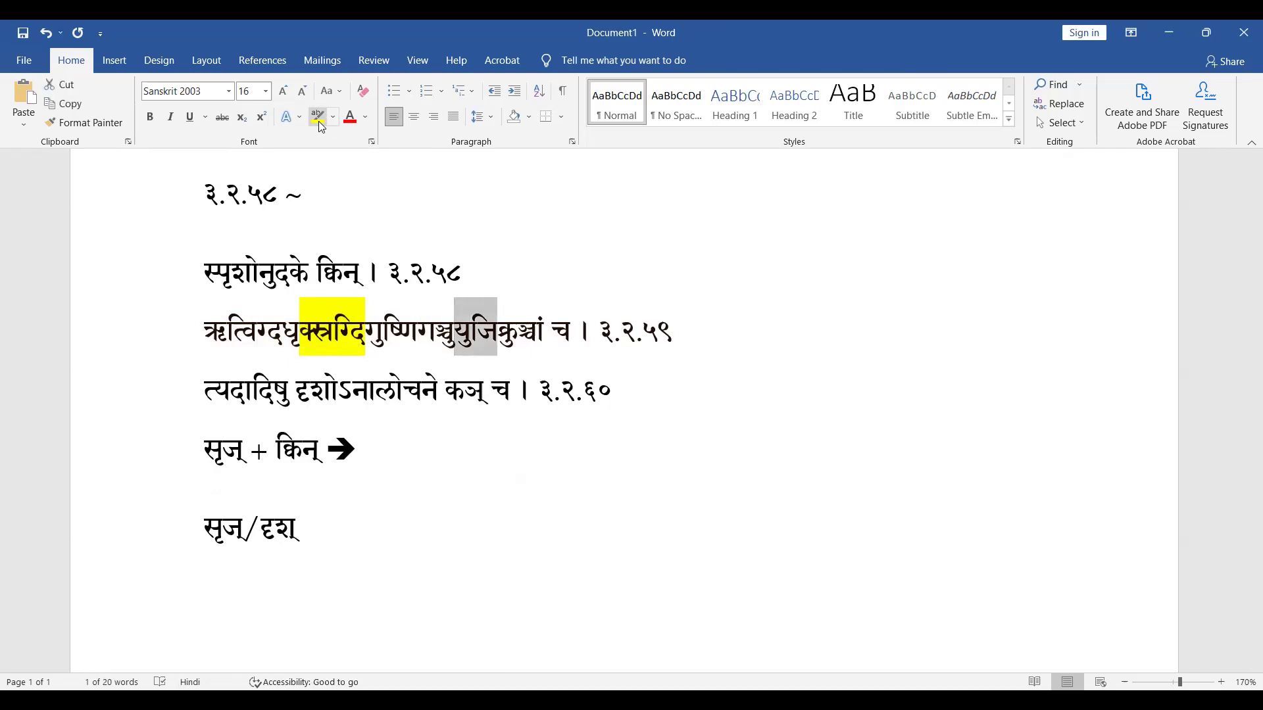
key(Right)
key(shift+Right)
key(shift+Right)
key(shift+Right)
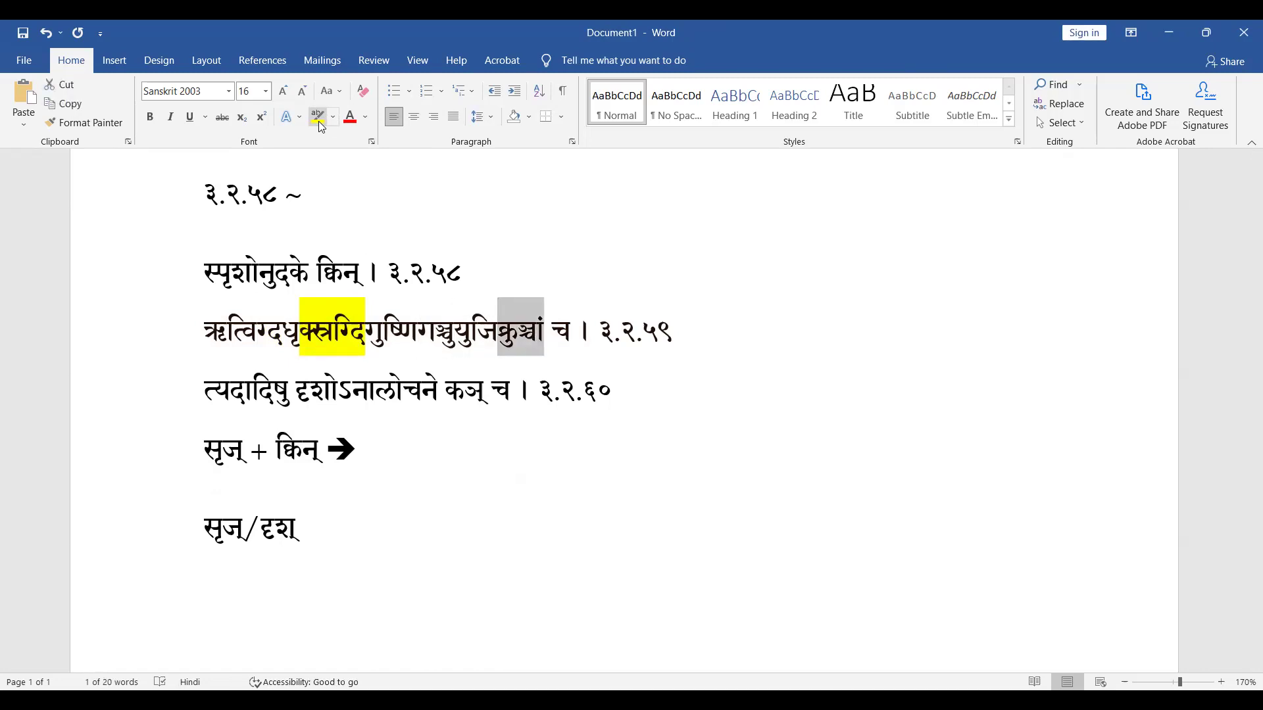
Compare the yellow क्स्रग्दि part of sutra ३.२.५९ with सृ in the derivation line
key(Left)
key(Left)
key(Left)
key(Left)
key(Left)
key(Left)
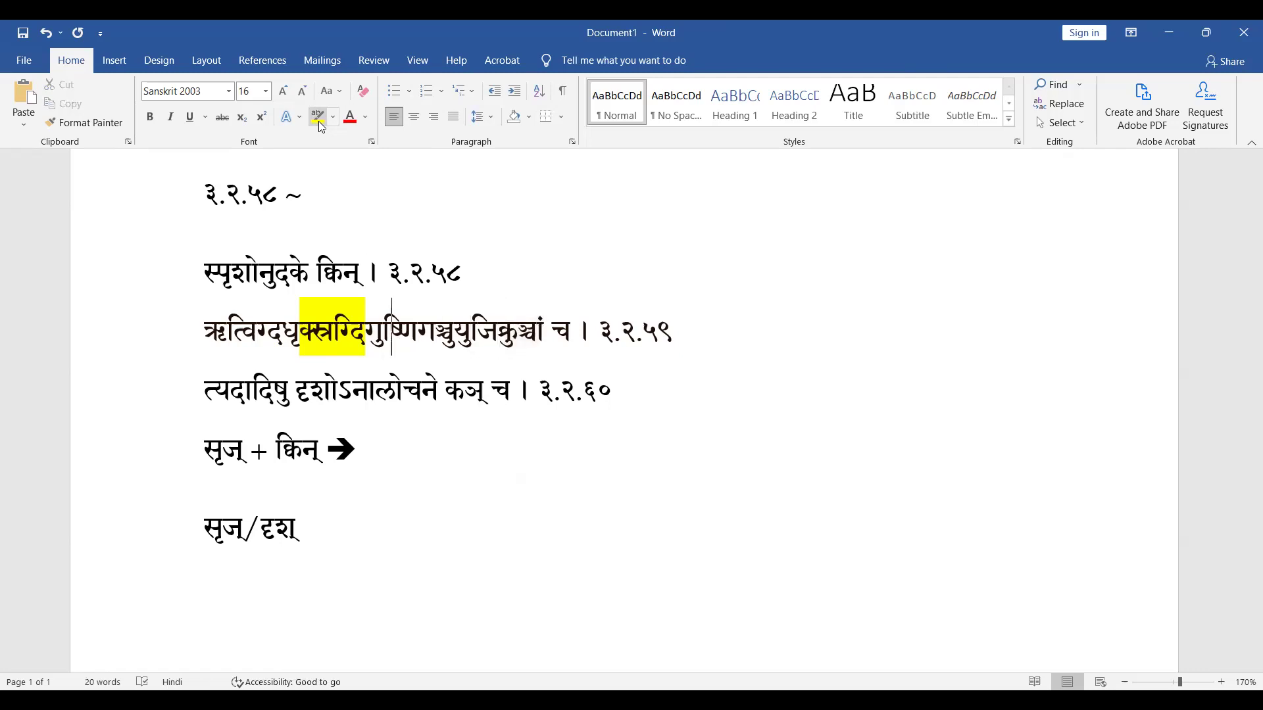
key(shift+Right)
key(shift+Right)
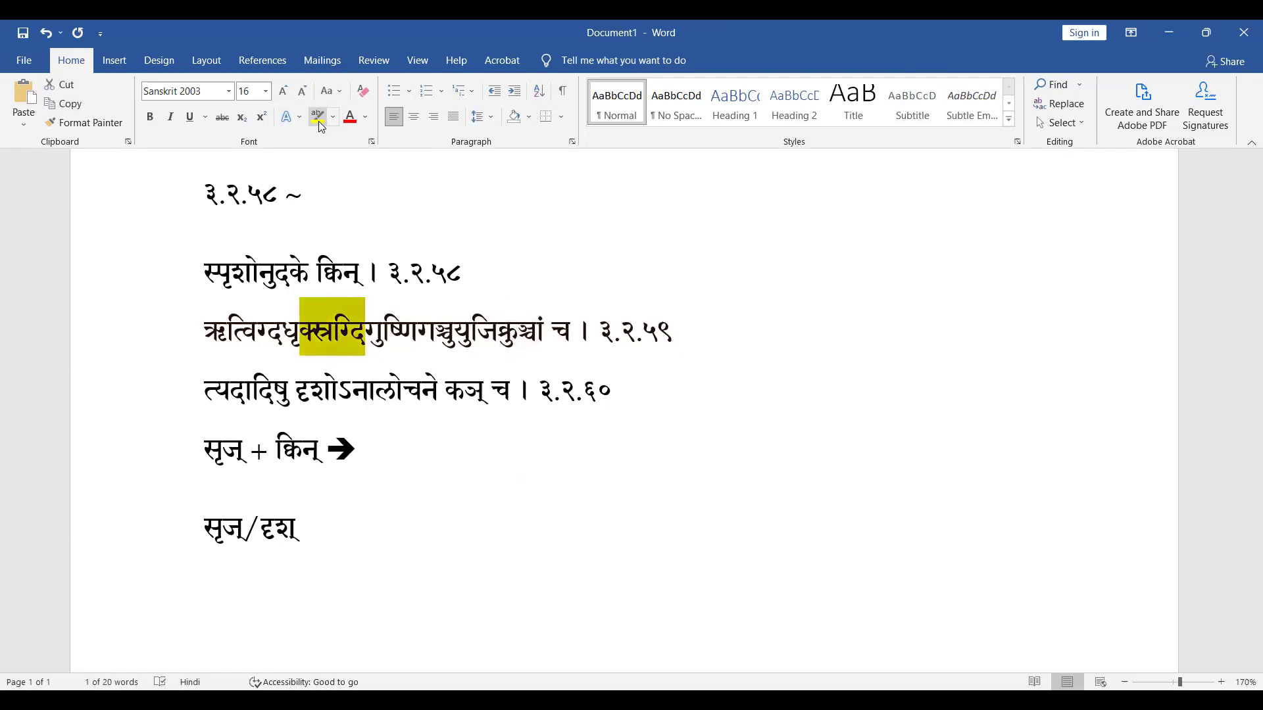
key(Up)
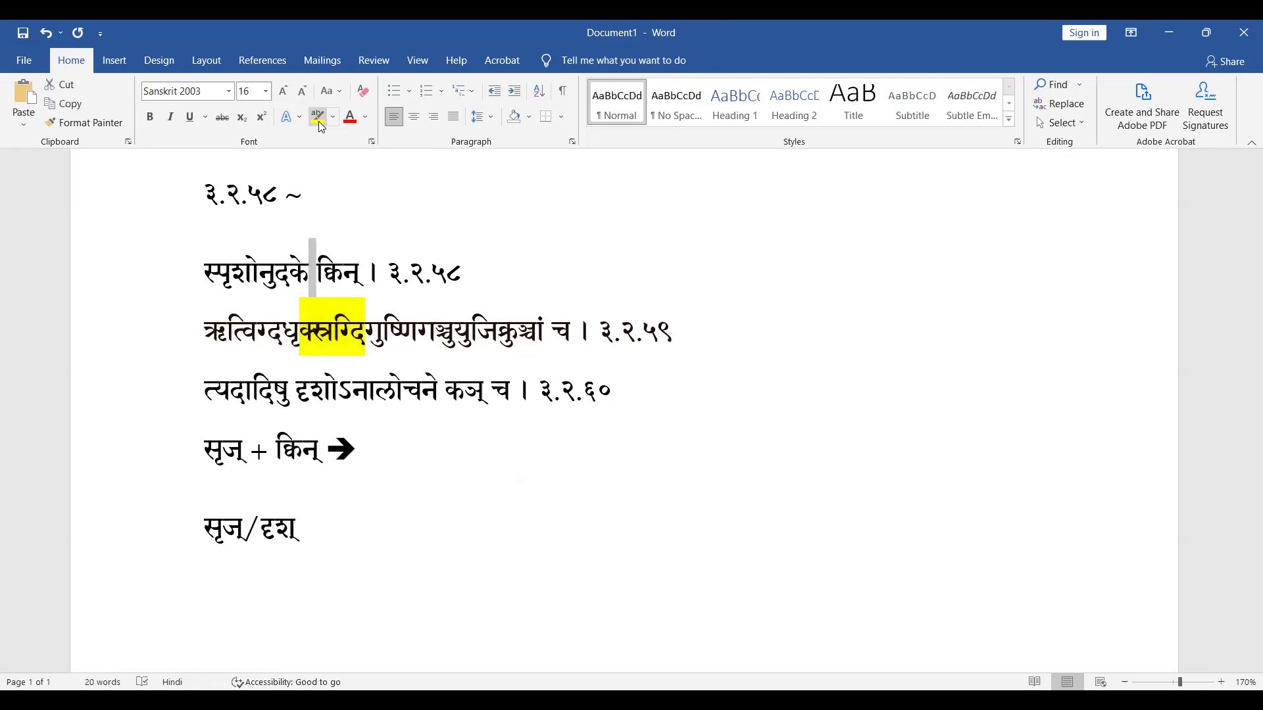
key(Down)
key(Down)
key(Down)
key(Left)
key(Left)
key(Left)
key(Left)
key(Right)
key(Right)
key(shift+Right)
key(Right)
key(Right)
key(Right)
key(Right)
key(Left)
key(Left)
key(Left)
key(Left)
key(Left)
key(Left)
key(Left)
key(Left)
key(shift+Left)
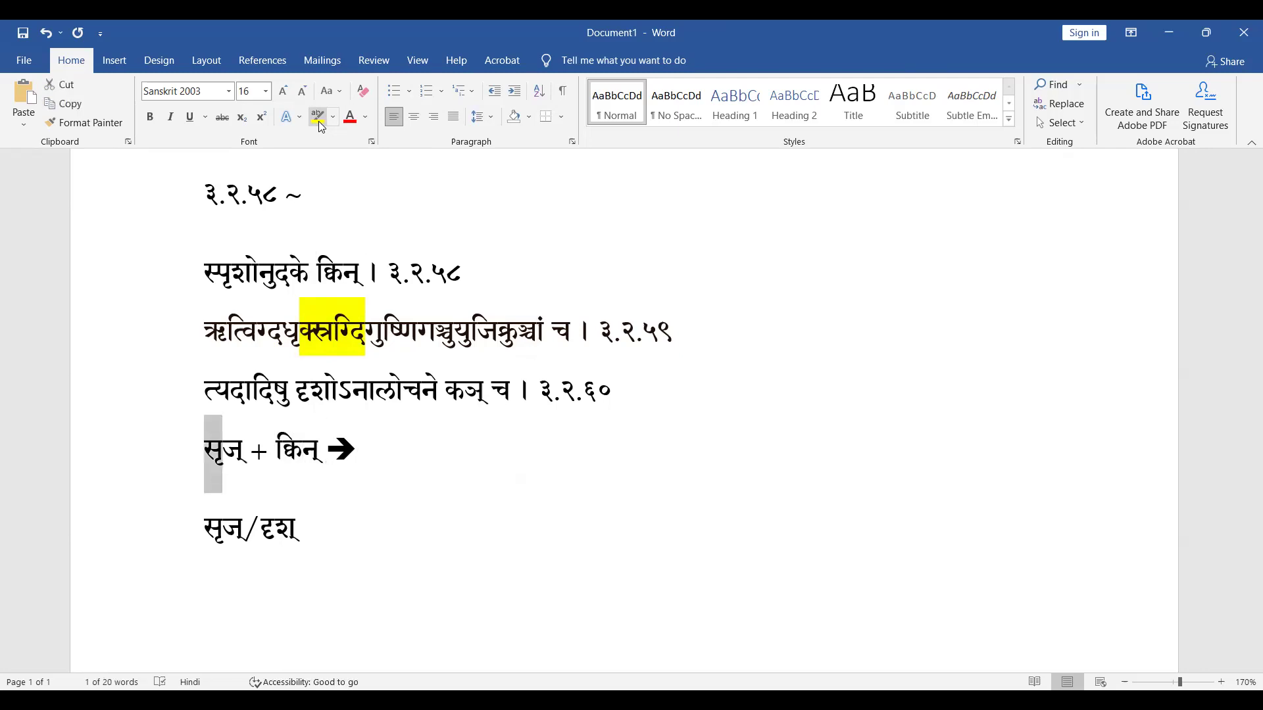
Enter स्रज् after the arrow of the सृज् + क्विन् derivation, checking it against the yellow क्स्रग्दि
key(Right)
key(Right)
key(Right)
key(Right)
key(Right)
key(Right)
key(Right)
key(Right)
key(Right)
text(स्र्)
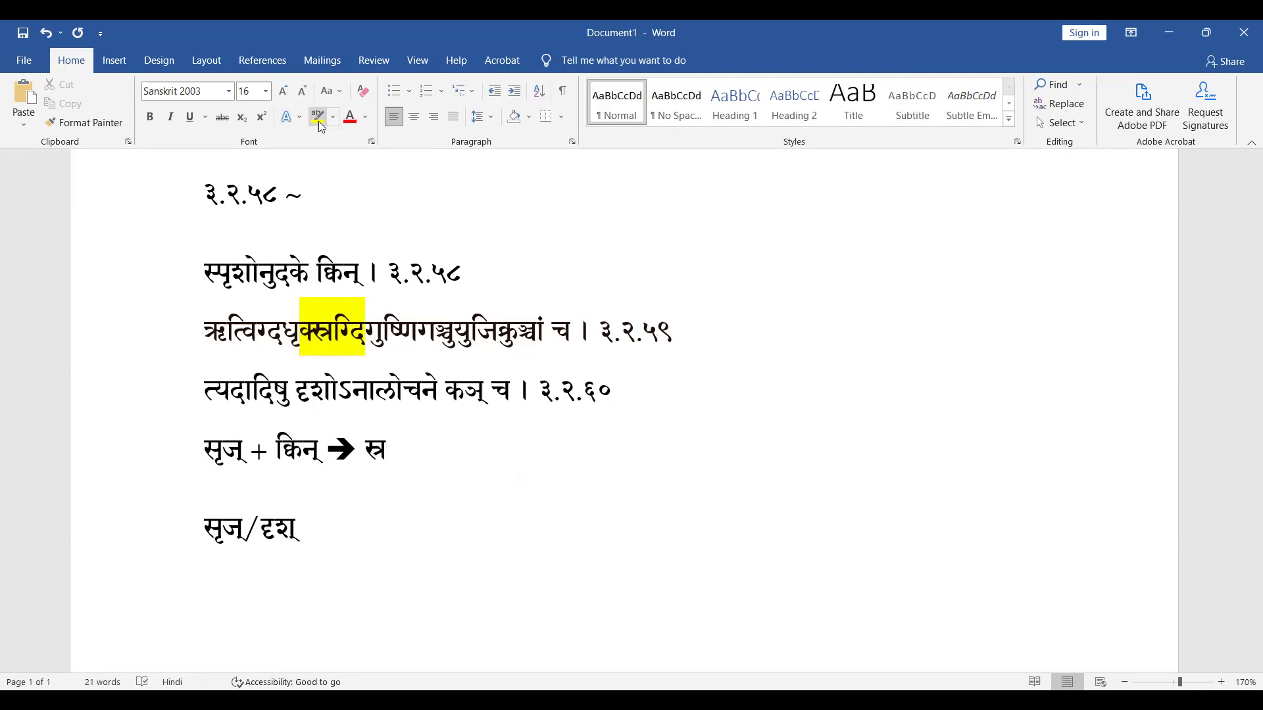
key(Up)
key(Up)
key(Left)
key(shift+Left)
key(shift+Left)
key(shift+Left)
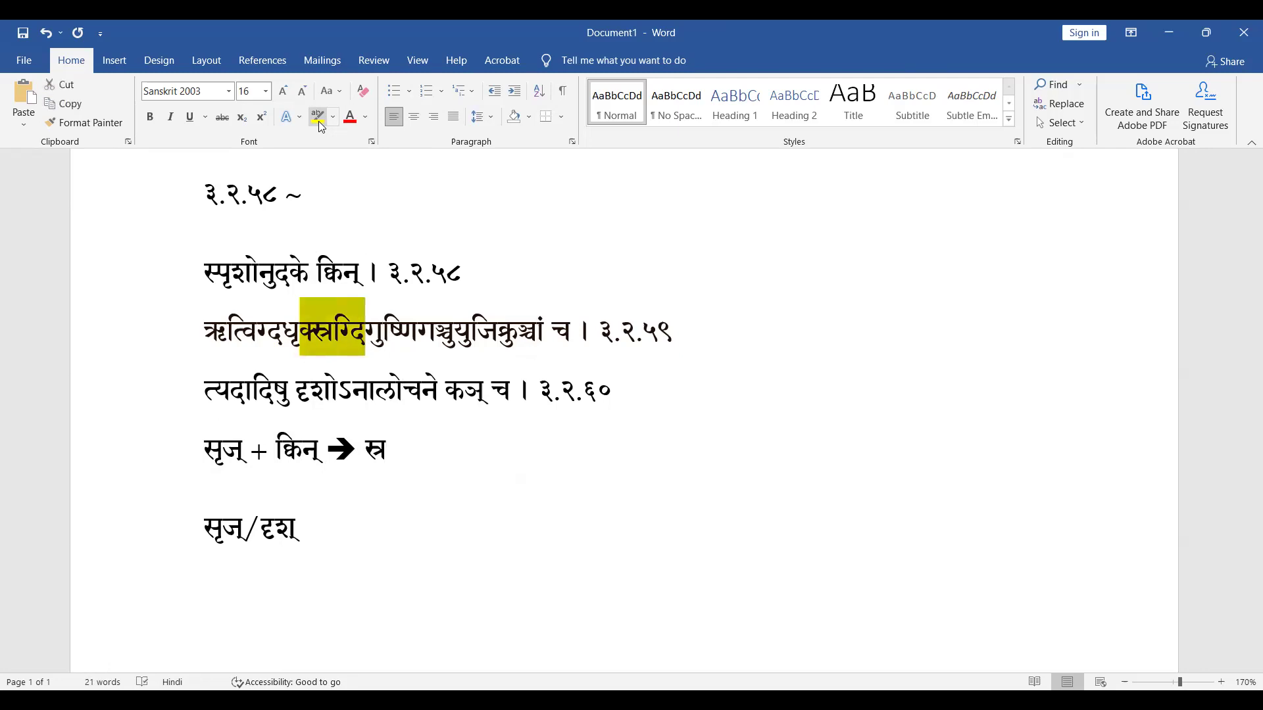
key(shift+Right)
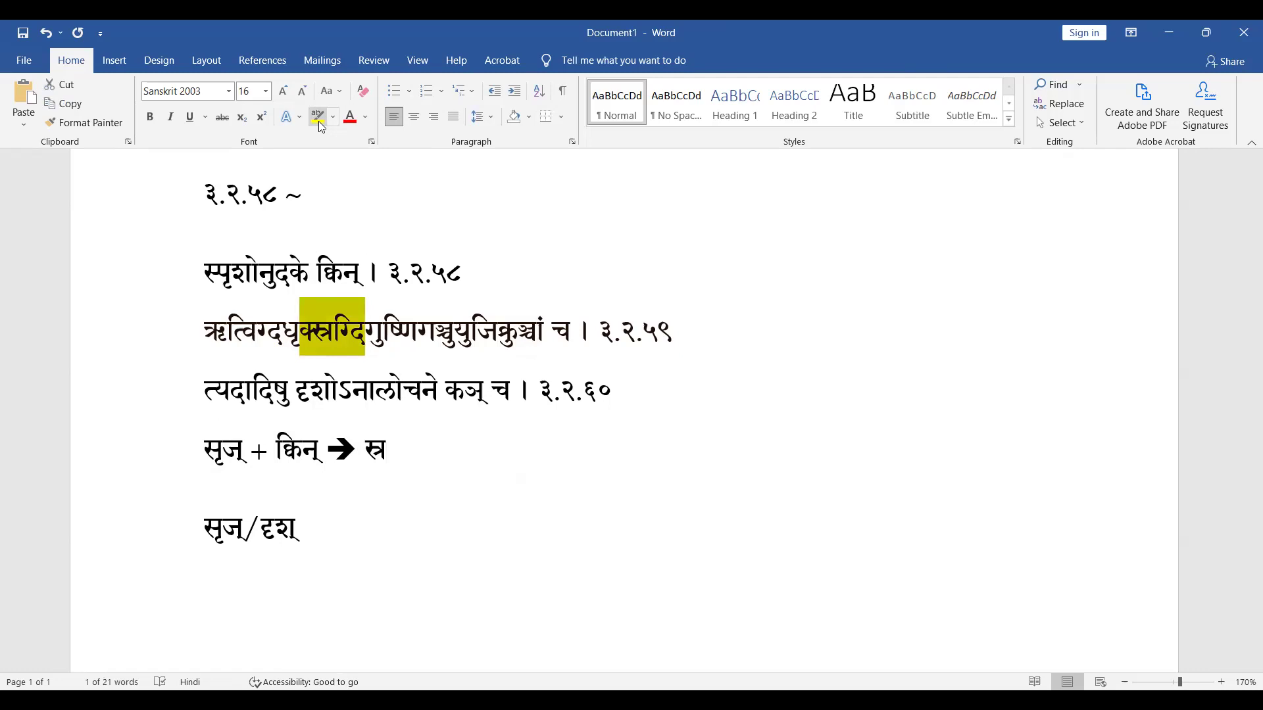
key(Down)
key(Down)
key(Right)
text(ज्)
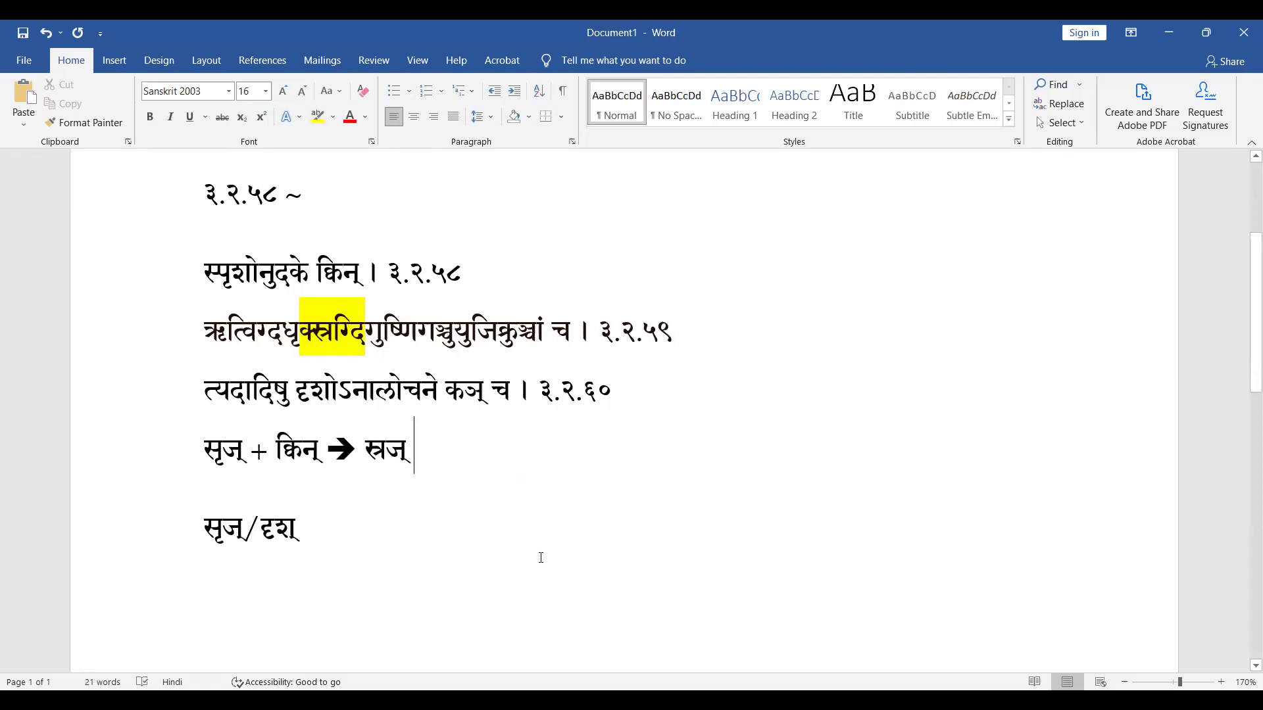
Examine the सृज्/दृश् line below the derivation by selecting its text
click(340, 526)
key(Left)
key(Left)
key(Left)
key(Left)
key(Left)
key(shift+End)
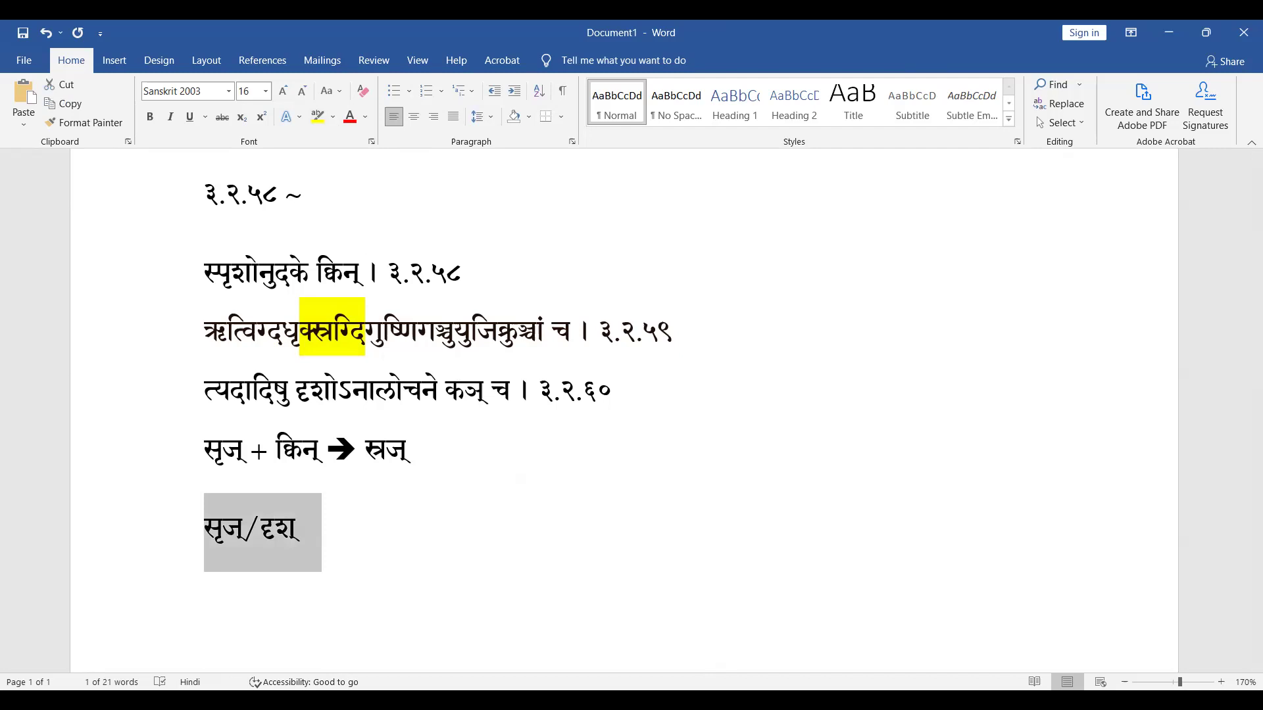
key(End)
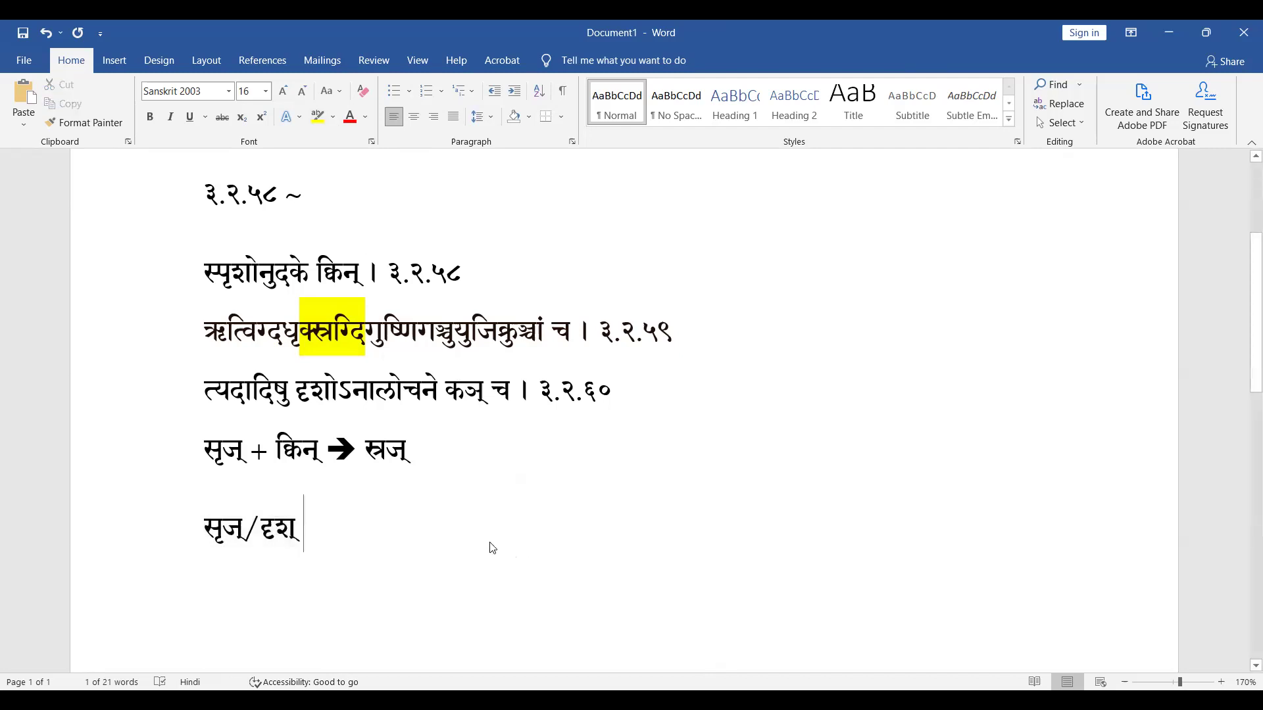
key(shift+Left)
key(shift+Left)
key(shift+Left)
key(shift+Left)
key(shift+Left)
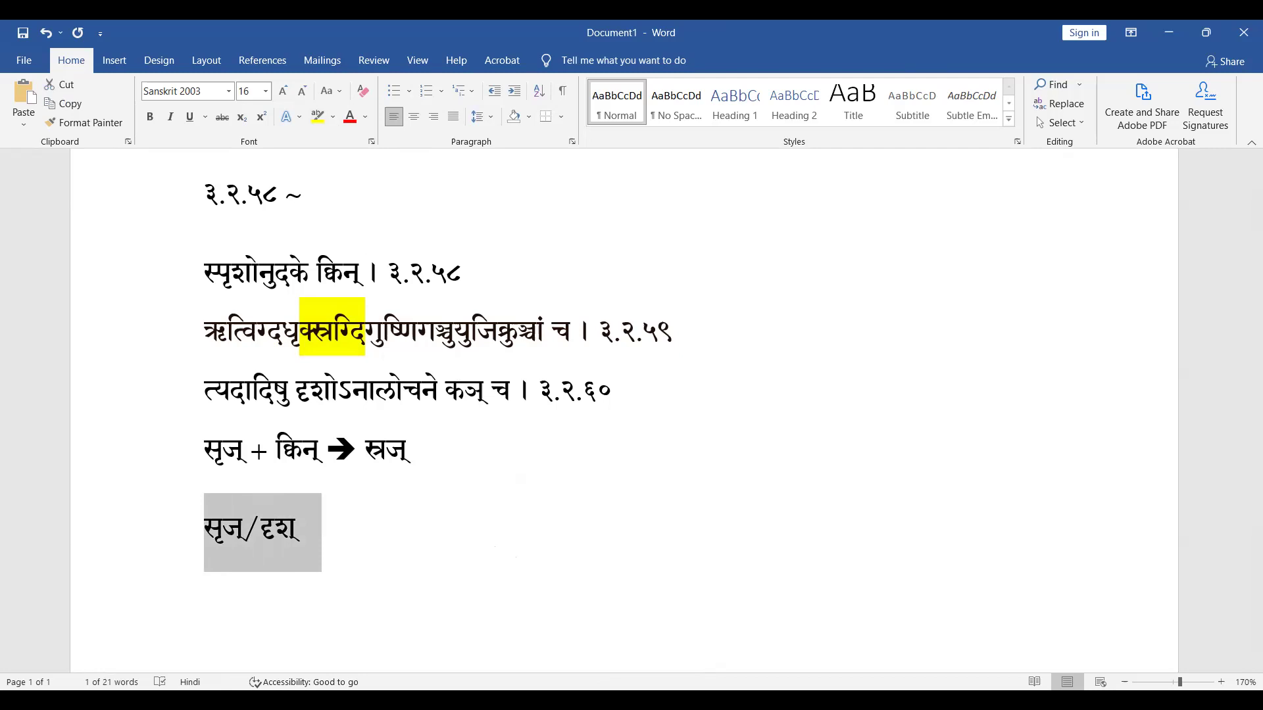
key(alt+Tab)
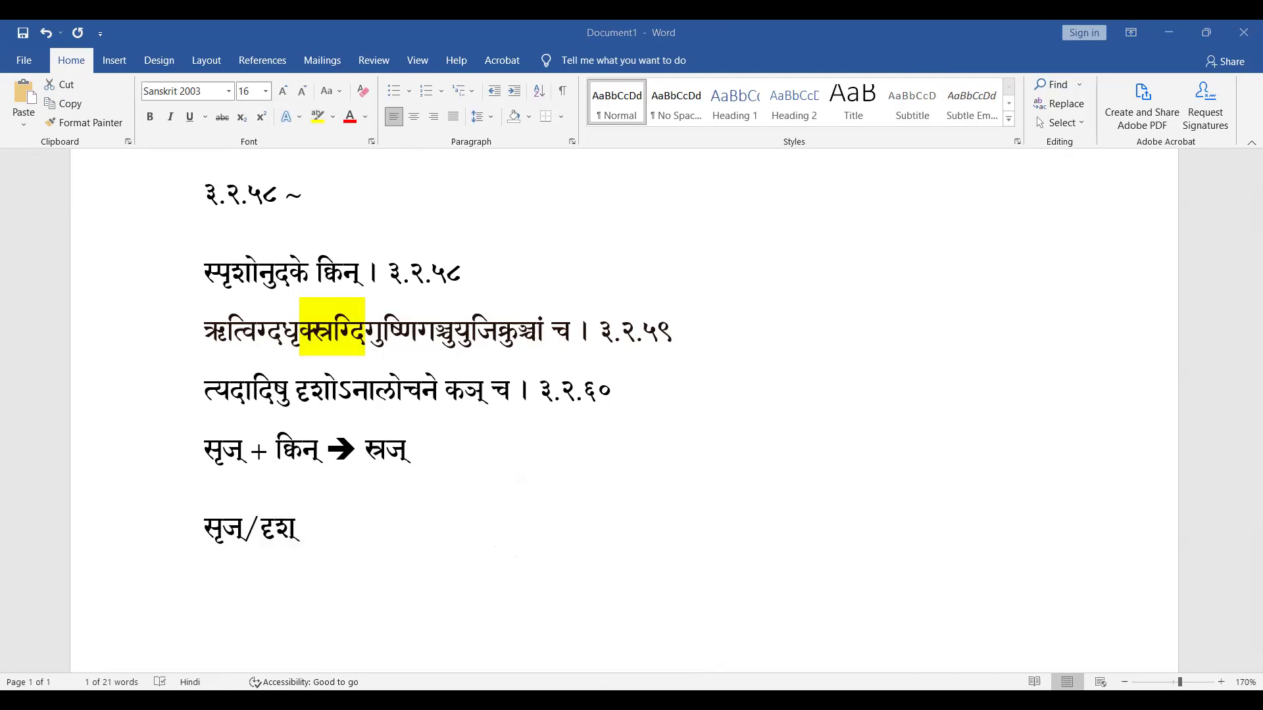
key(alt+Tab)
Replace the सृज्/दृश् text with सृज् on one line and दृस् + on the line below
key(shift+Right)
key(shift+Right)
key(shift+Right)
key(shift+Right)
text(स)
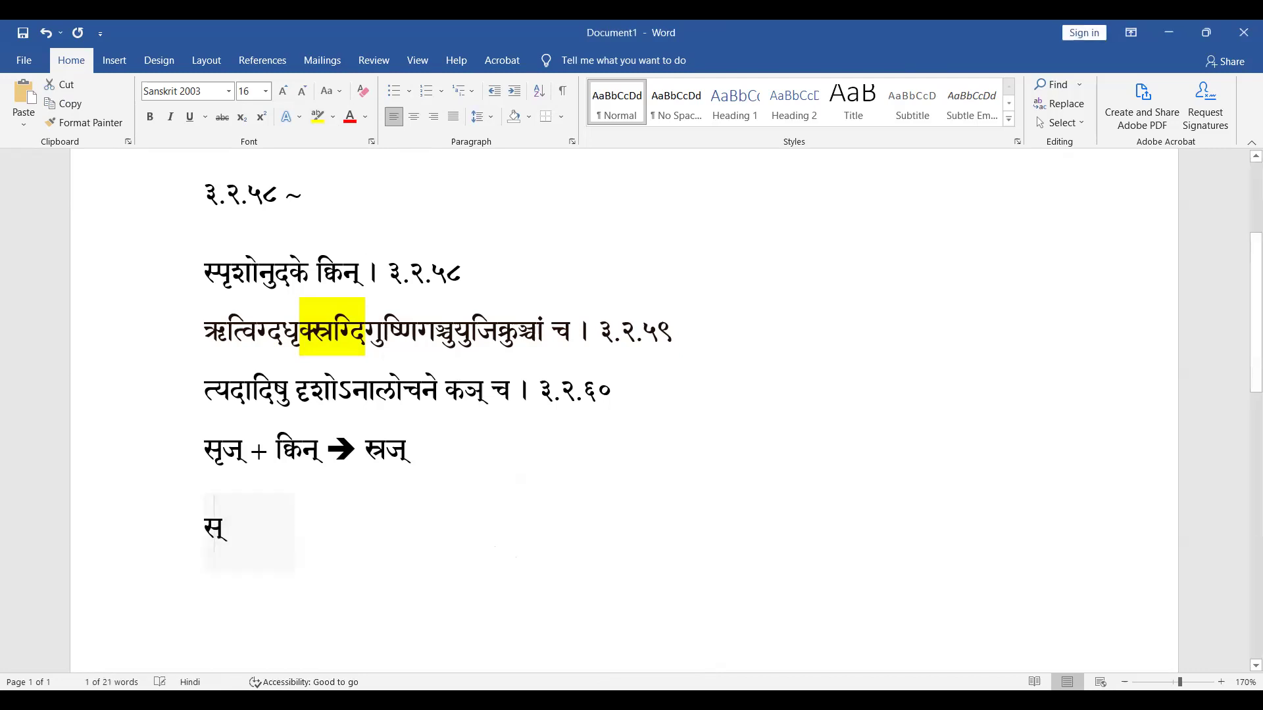
text(ृज्)
key(Return)
text(दृस् +)
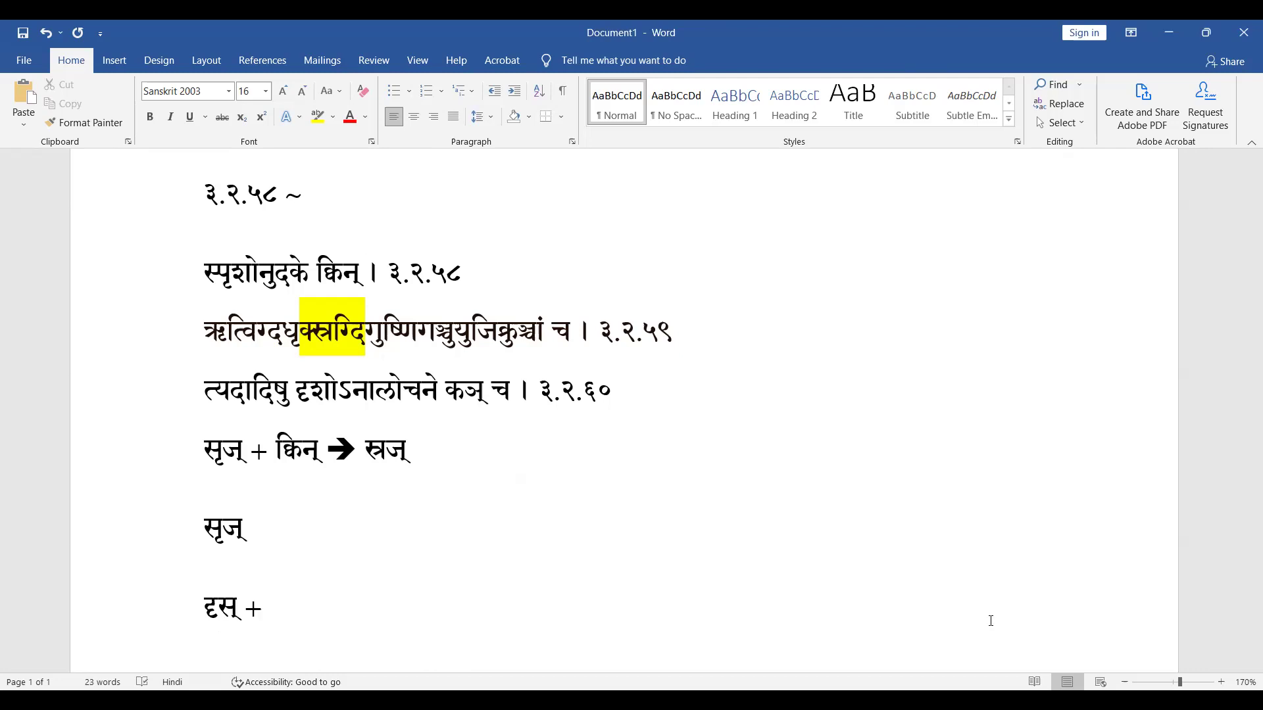
Extend the standalone सृज् line with + तृच् ➔ and insert an empty line above it
key(Right)
key(shift+Right)
key(shift+Right)
key(Down)
text(+ )
text(त्)
text(ृच्)
text( ==>)
key(Left)
key(Left)
key(Left)
key(Left)
key(Left)
key(Left)
key(Left)
key(Return)
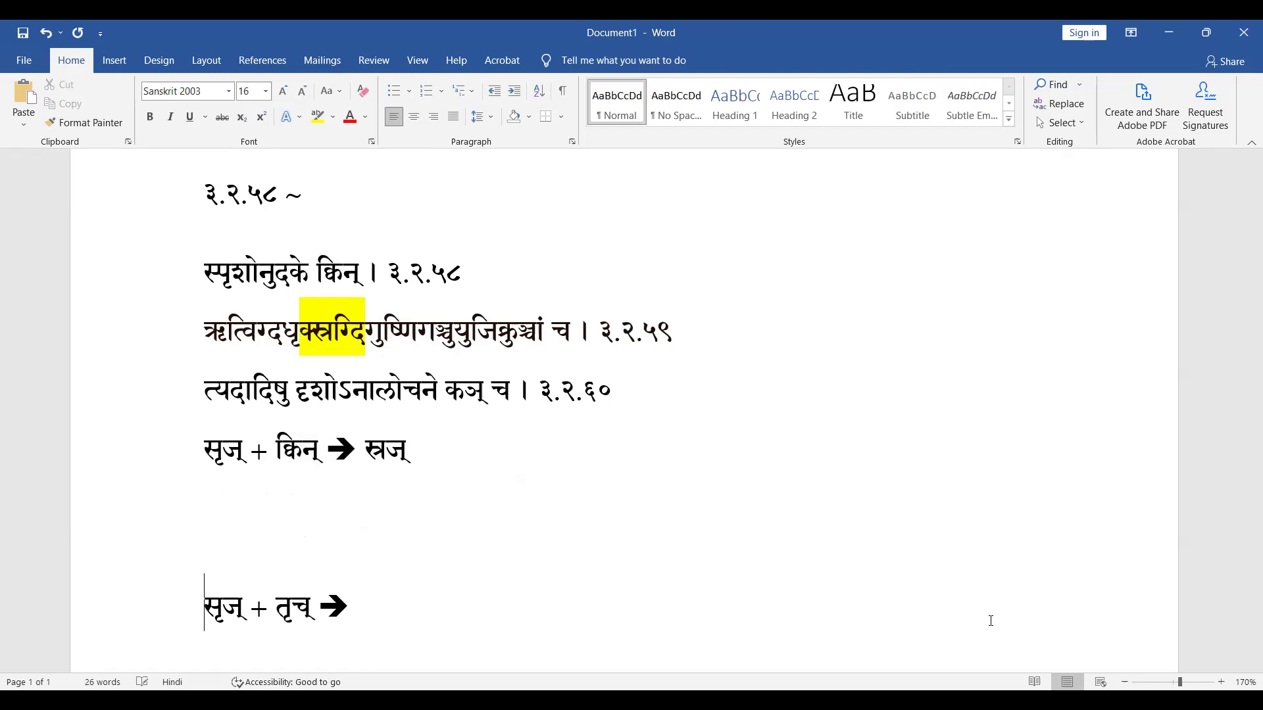
Complete the दृस् + line with तृच् ➔
key(Down)
key(Right)
key(Right)
key(Right)
key(Right)
text(त्ृच् ==>)
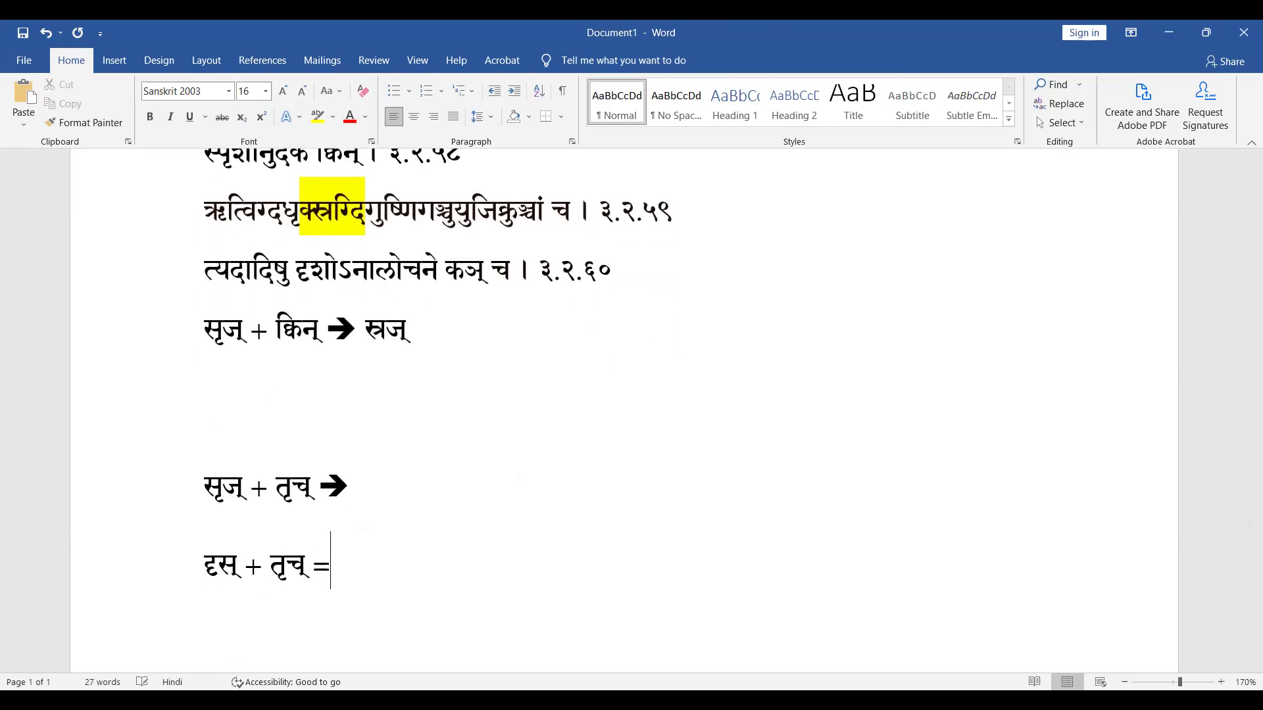
Examine the सृज् + तृच् line, checking the root सृज् and the suffix तृच् in turn
key(Up)
key(Up)
key(Up)
key(Down)
key(Up)
key(shift+Left)
key(shift+Left)
key(Down)
key(Down)
key(Down)
key(Up)
key(Left)
key(Left)
key(Left)
key(Right)
key(Right)
key(shift+Left)
key(shift+Left)
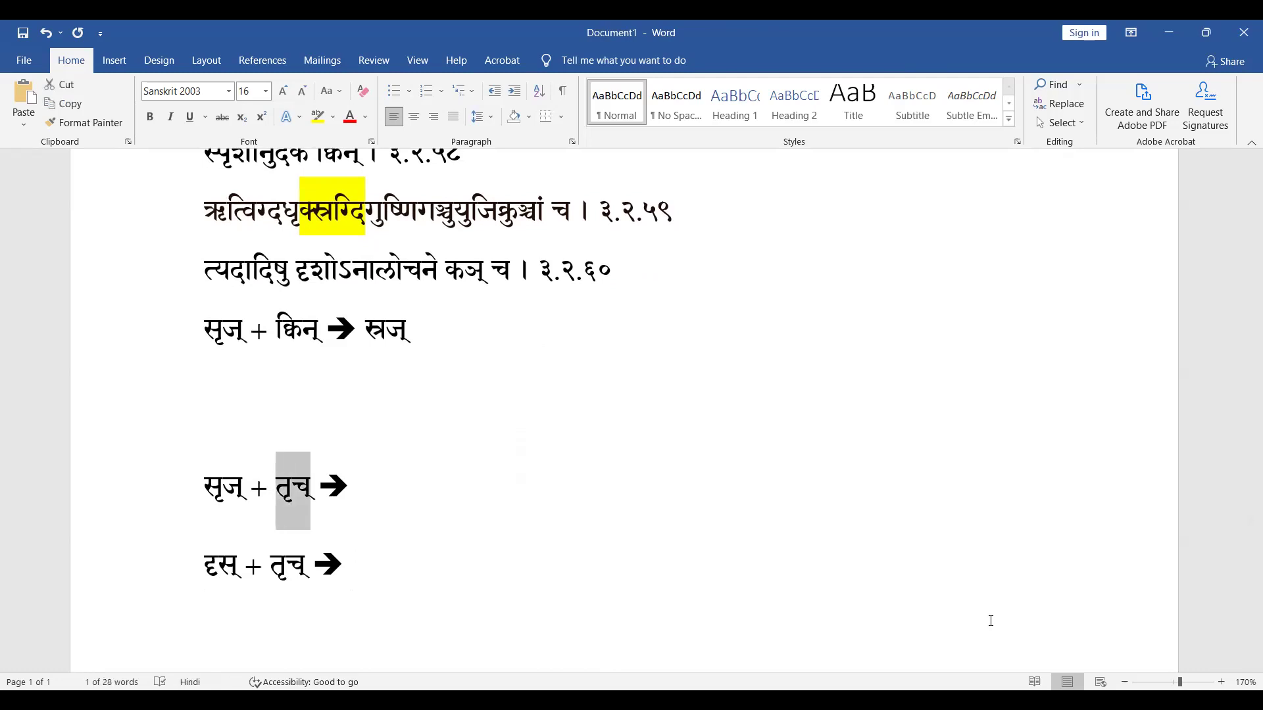
key(Left)
key(Left)
key(Left)
key(shift+Left)
key(shift+Left)
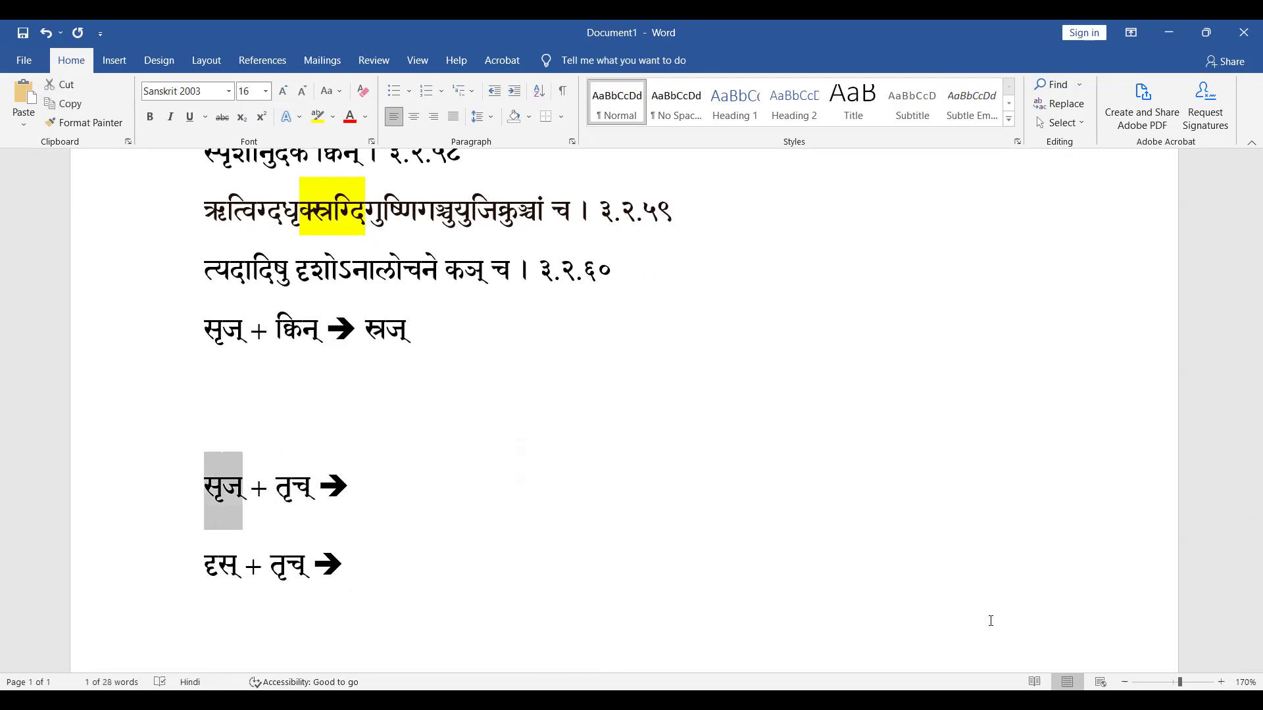
key(Right)
key(Right)
key(Right)
key(Right)
key(shift+Right)
key(shift+Right)
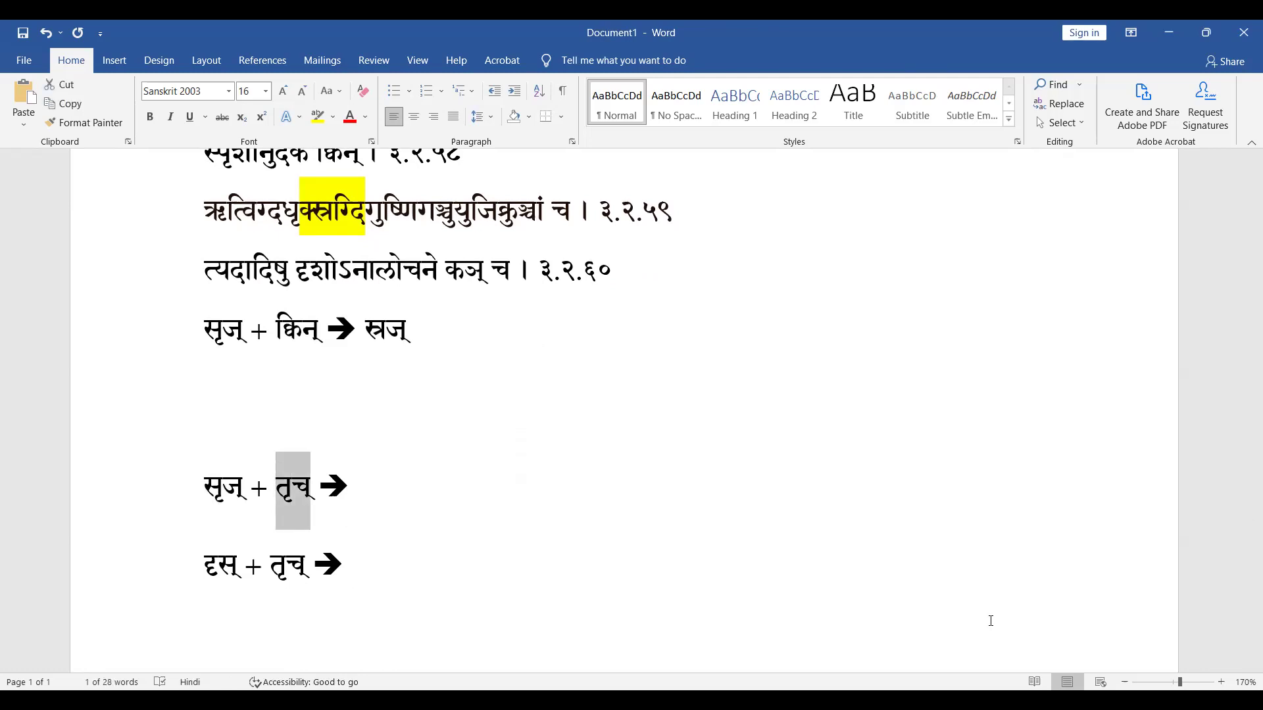
Enter सृ(अ)ज् + तृ ➔ after the arrow of the सृज् + तृच् derivation
key(Right)
key(Right)
key(Right)
key(Right)
key(Right)
key(Left)
key(Left)
key(Right)
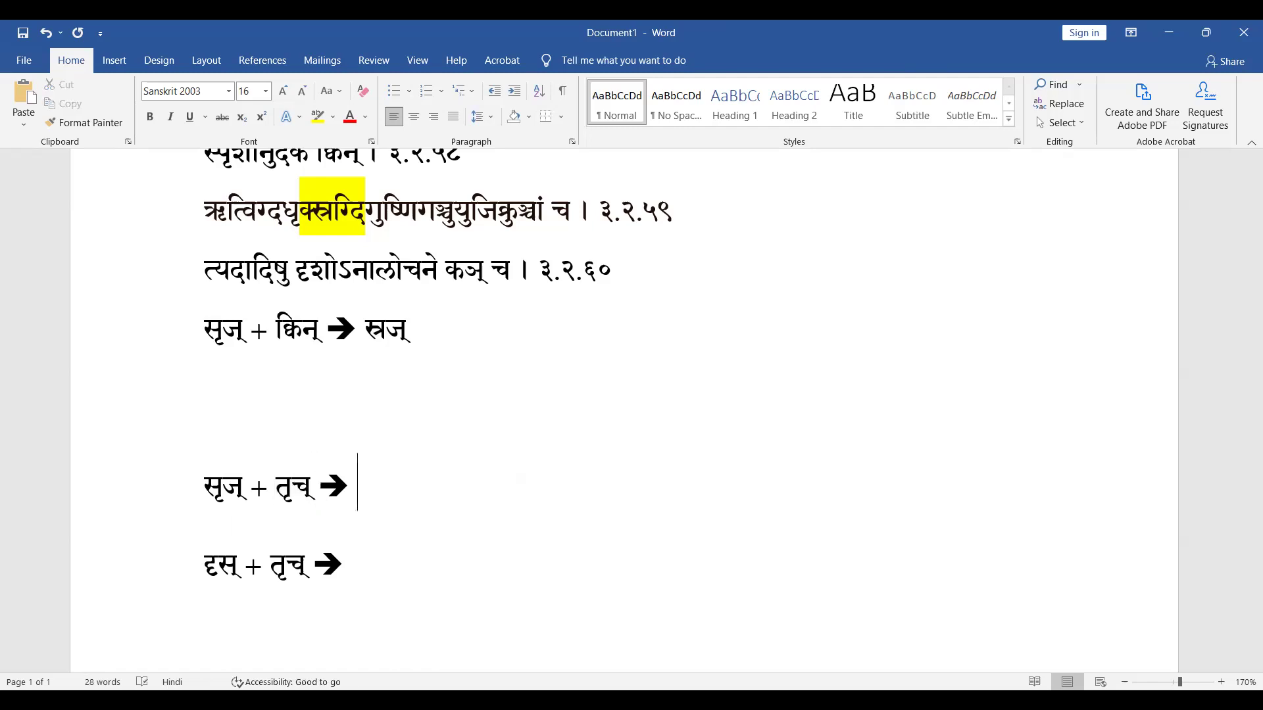
text(स्ृ())
key(Left)
text(अ)
key(Right)
text(ज् + त्)
text(ृ ==>)
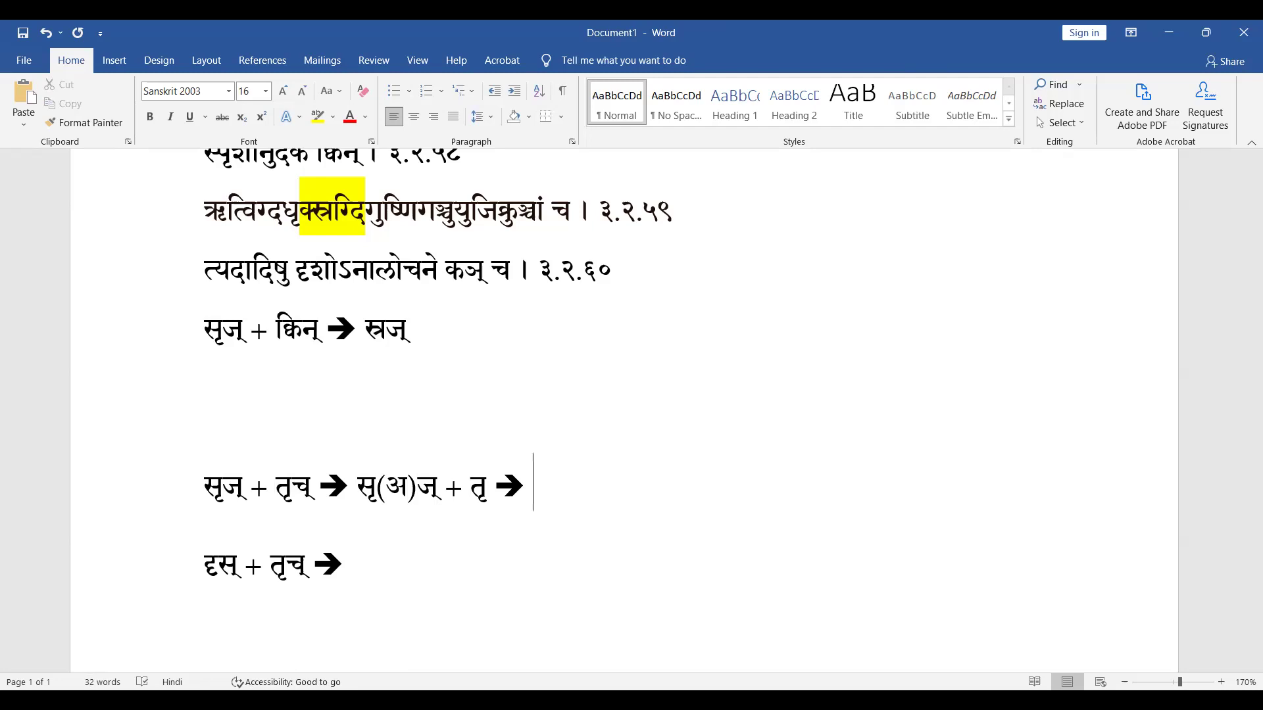
Examine the सृ(अ) part of the सृज् + तृच् derivation
key(Left)
key(Left)
key(Left)
key(Left)
key(Left)
key(Left)
key(shift+Left)
key(shift+Left)
key(shift+Left)
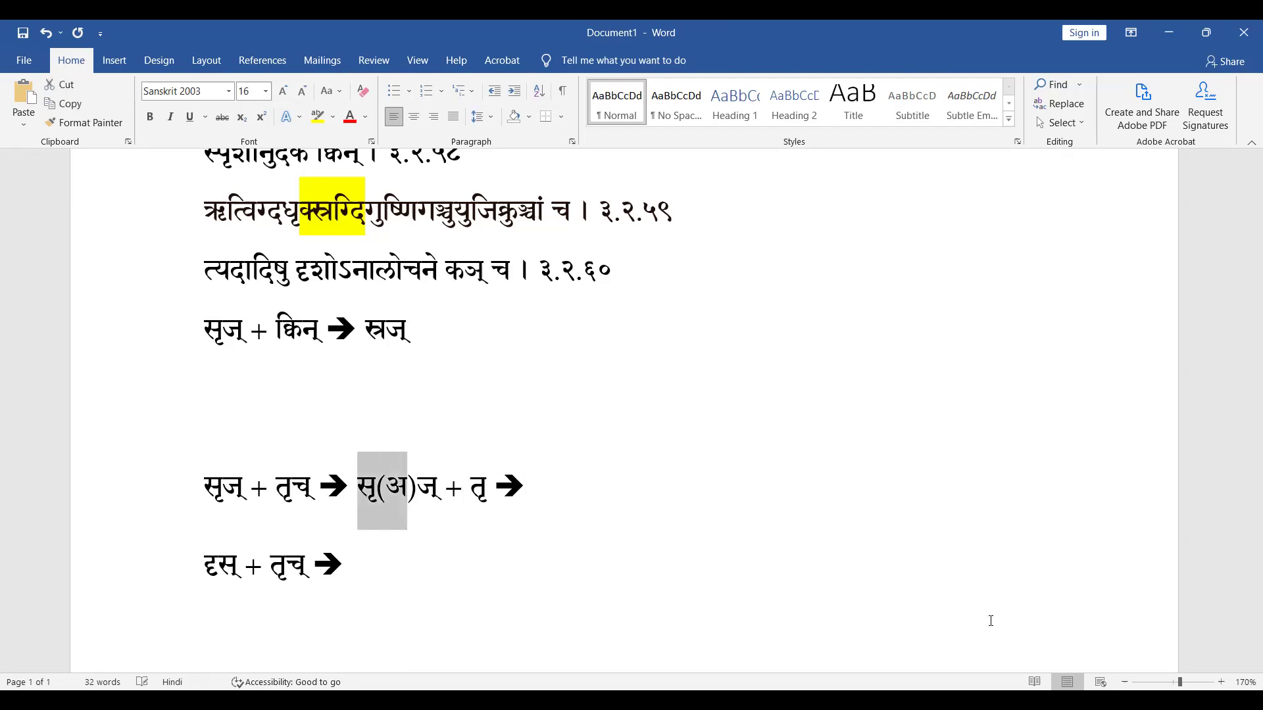
key(Right)
key(Right)
key(Right)
key(Right)
key(Right)
key(Right)
key(Right)
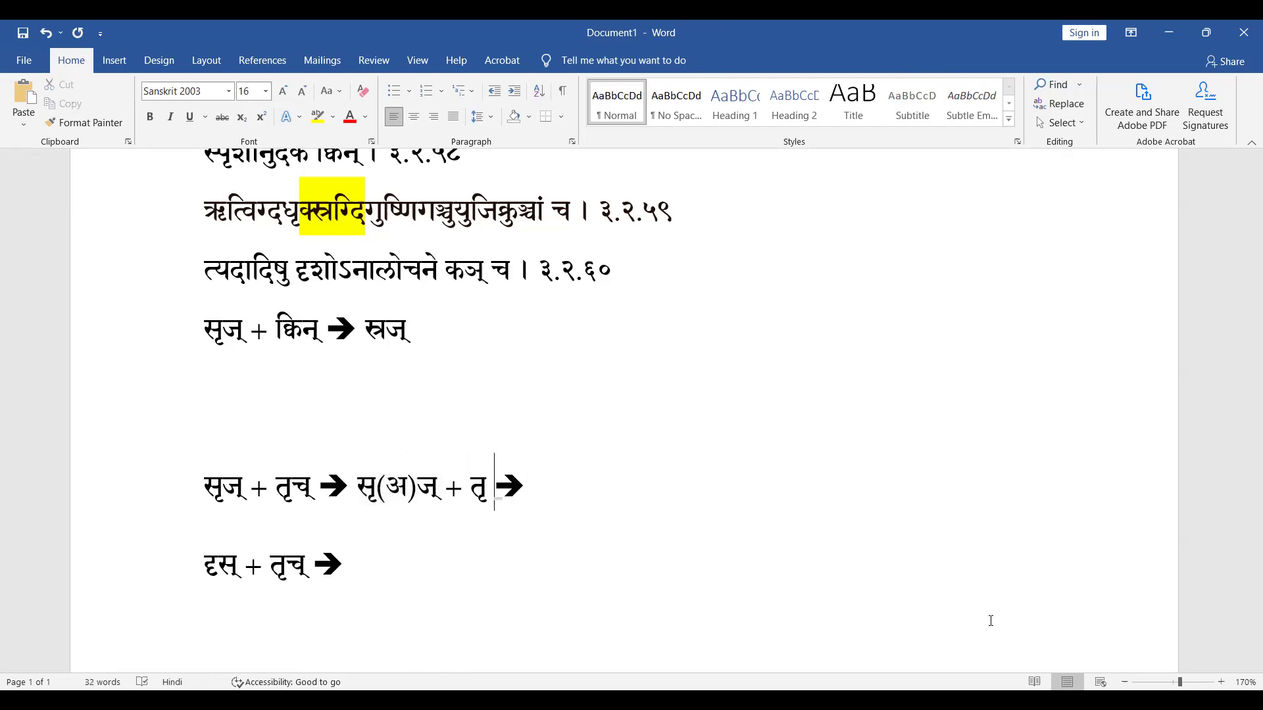
Finish the सृज् + तृच् derivation with स्रज् + तृ ➔ स्रष्टृ
text(स्रज् + )
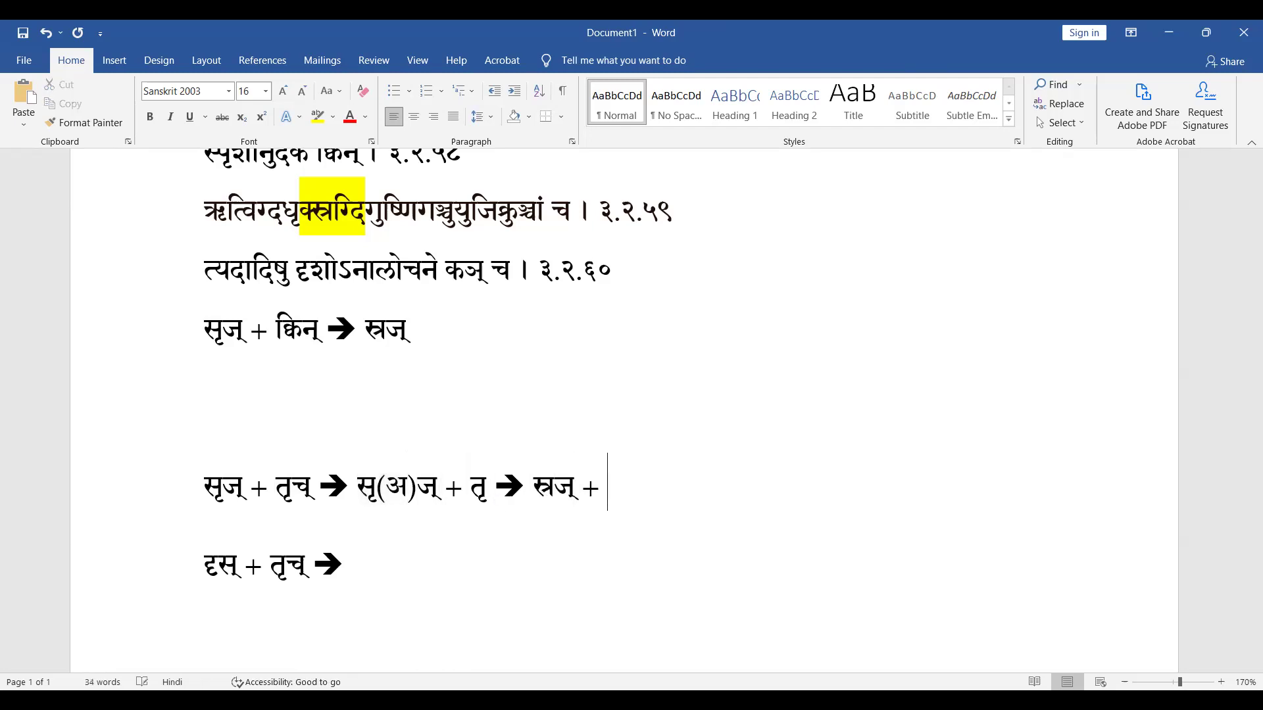
text(तृ ==)
text(> स्रश्ज्ट)
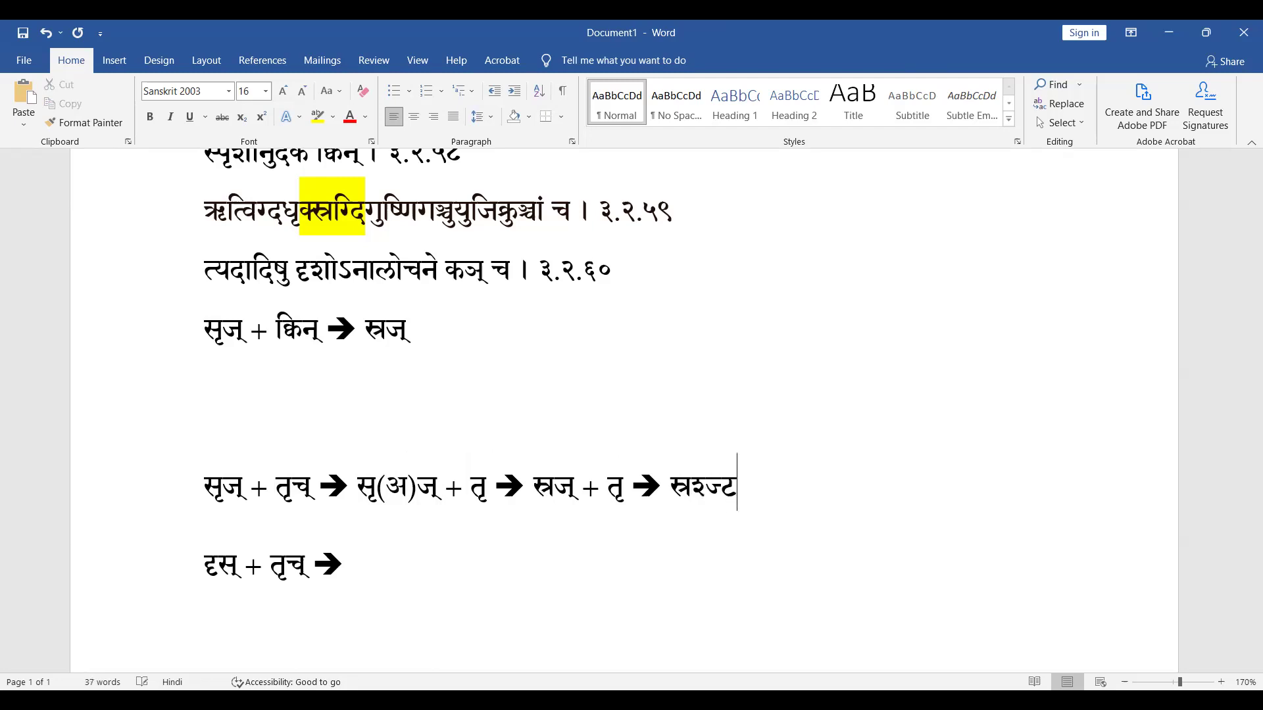
key(BackSpace)
key(BackSpace)
key(BackSpace)
key(BackSpace)
text(ष्टृ)
Enter दृ(अम्)श् after the arrow of the दृस् + तृच् derivation
click(367, 561)
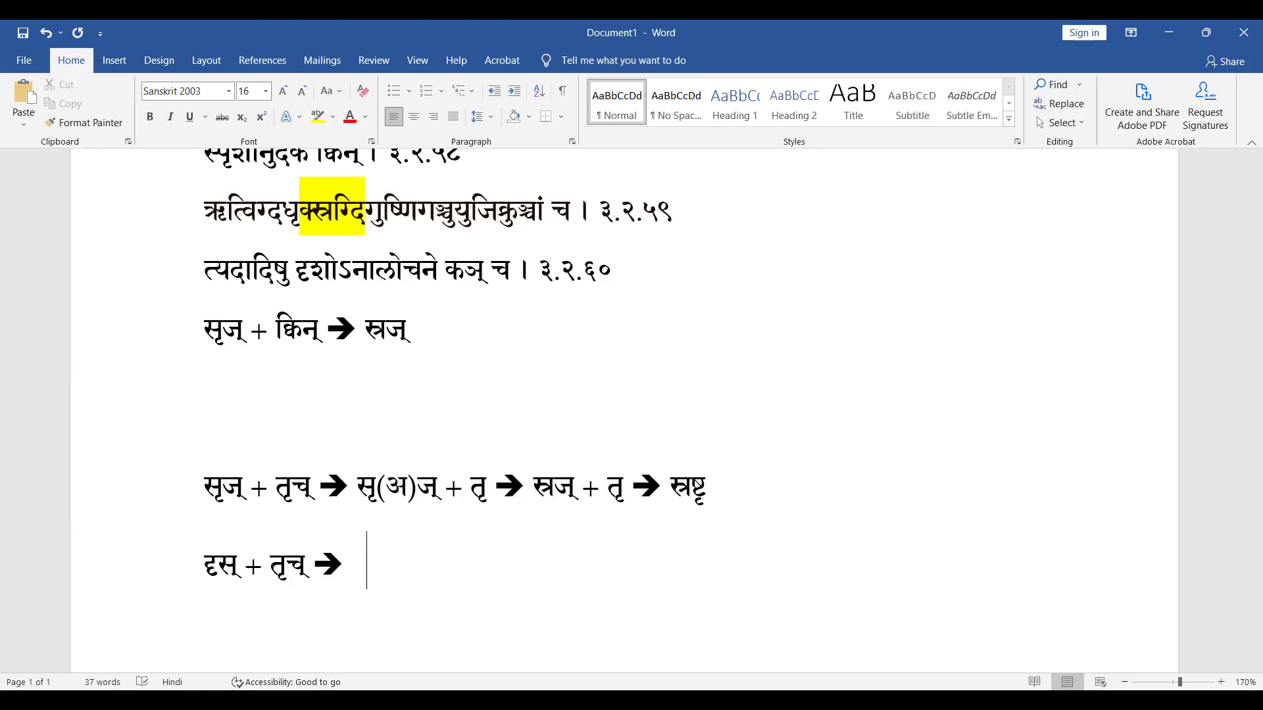
text(दृ)
text(())
text(अम्)
key(Right)
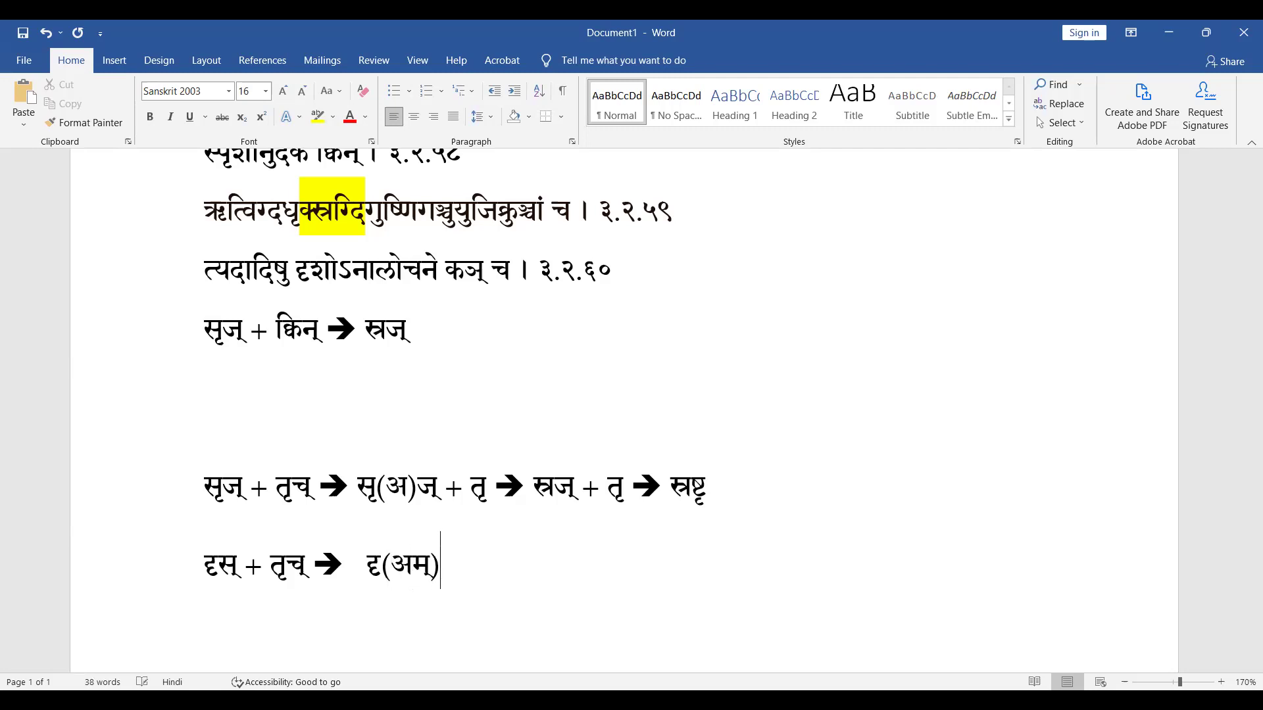
text(श्)
Correct the root दृस् at the start of the last line to दृश्
key(Left)
key(Left)
key(Left)
key(Left)
key(Left)
key(Left)
key(Left)
key(shift+Left)
text(श्)
Continue the दृश् derivation after दृ(अम्)श् with + तृ ➔ द्रश् + तृ
key(Right)
key(Right)
key(Right)
key(Right)
key(Right)
key(Right)
key(Right)
key(ctrl+Right)
key(ctrl+Right)
key(ctrl+Right)
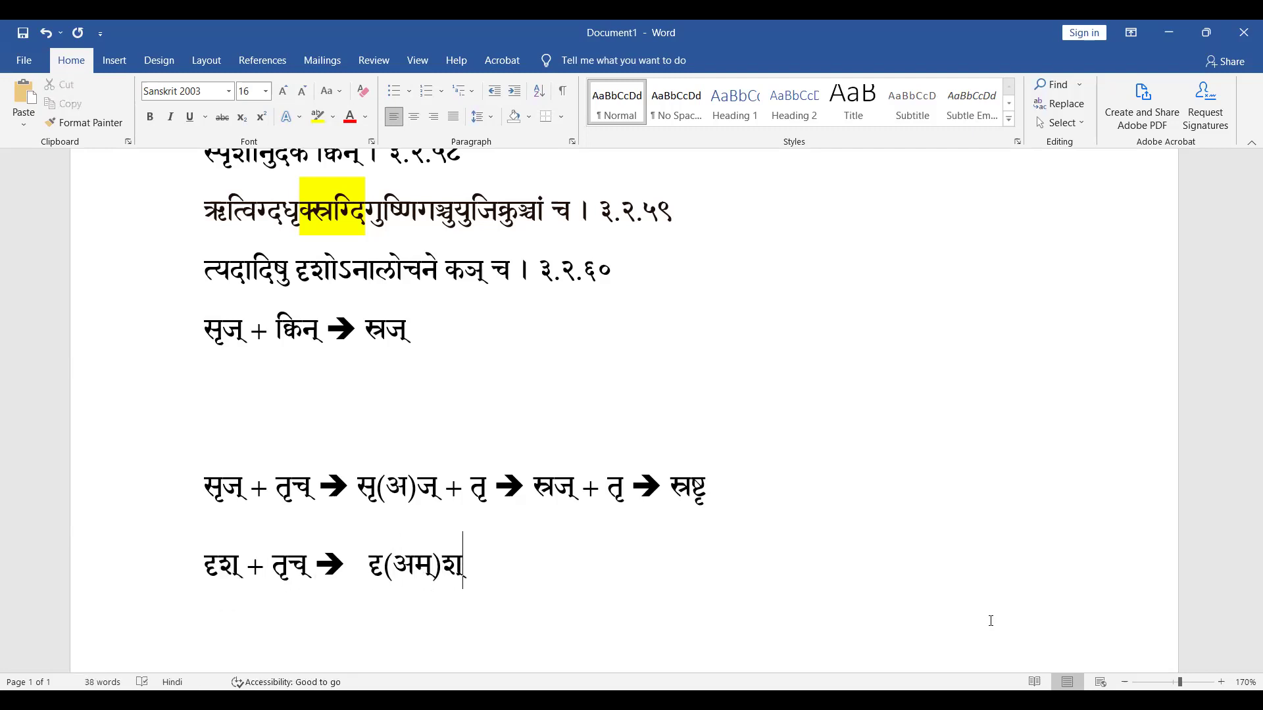
text(+ त्)
key(BackSpace)
text(ृ ==> )
text(द्)
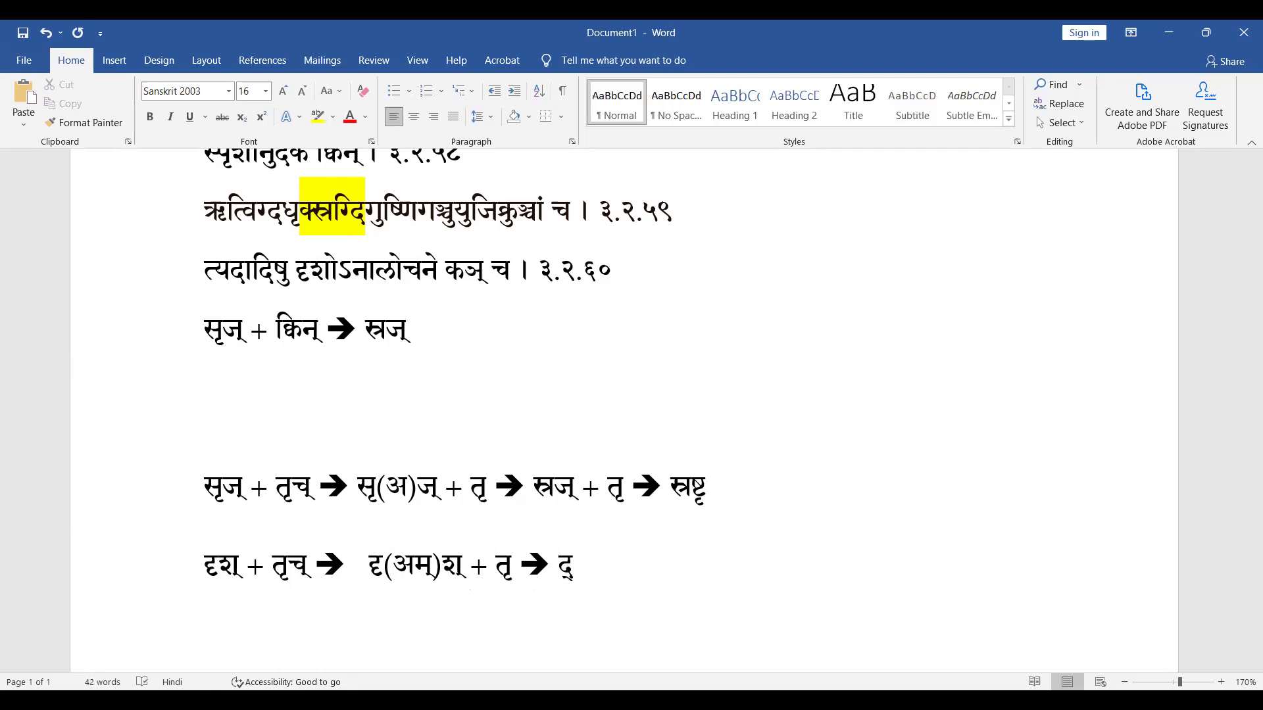
text(रश्)
text( + तृ ==)
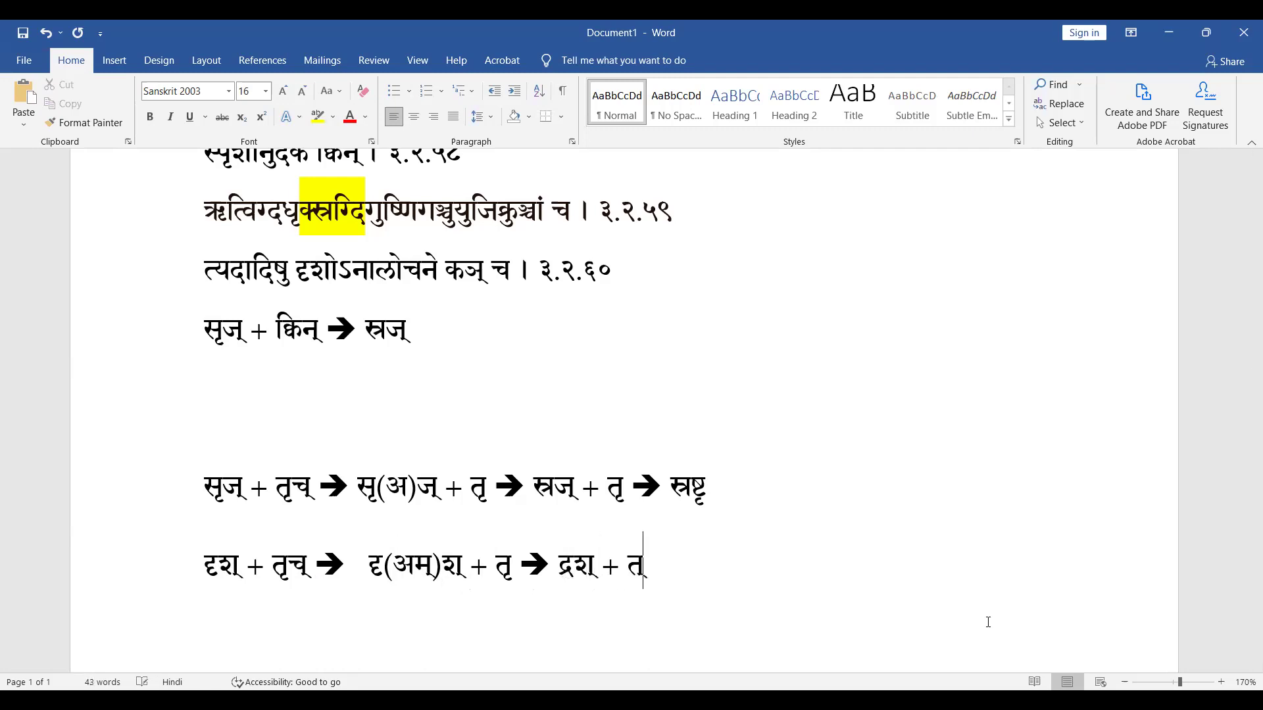
text(> द्रस्)
Finish the दृश् + तृच् derivation with an arrow and the form द्रष्टृ
key(BackSpace)
key(BackSpace)
key(BackSpace)
text(र्)
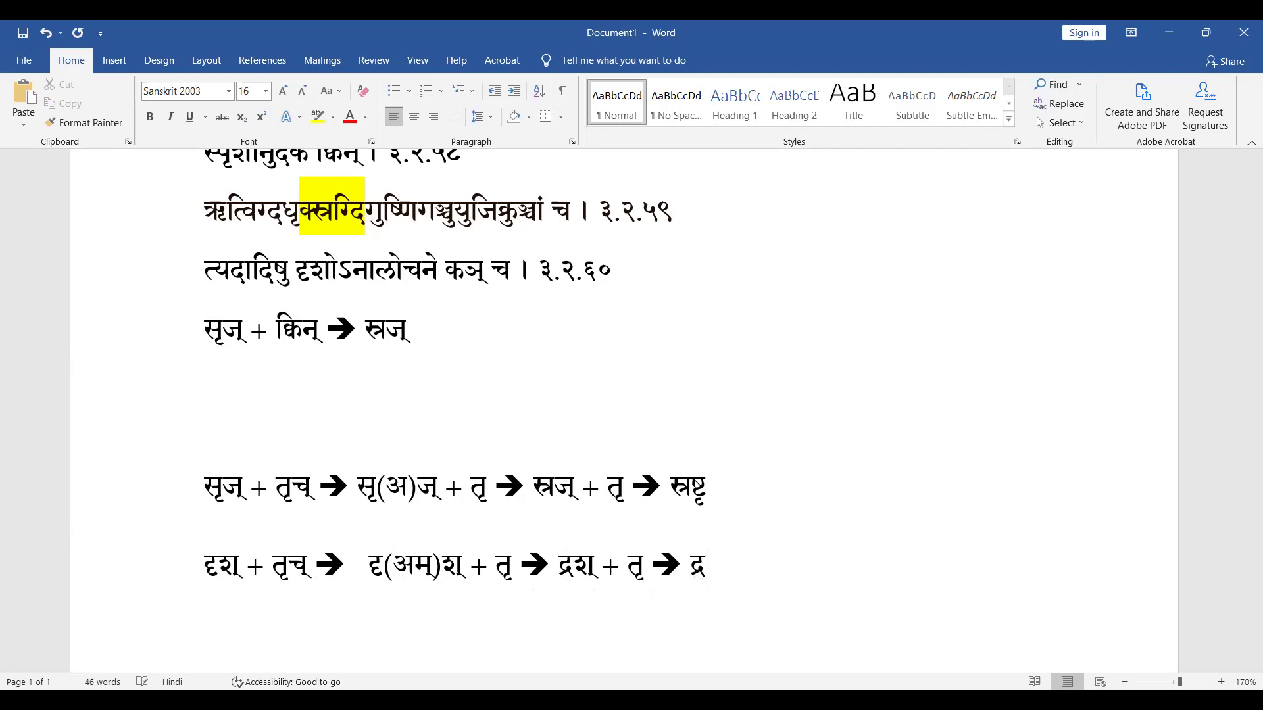
text(ष्ट्)
Review the finished तृच् derivations, going back to the inserted अ in सृ(अ)ज्
key(shift+Left)
key(Up)
key(Left)
key(Left)
key(Left)
key(Left)
key(Left)
key(Left)
key(Left)
key(Left)
key(Left)
key(Left)
key(Left)
key(Right)
key(Right)
key(Right)
key(Right)
key(Right)
key(shift+Right)
key(Left)
key(Left)
key(Left)
Examine the suffix क्विन् and the root सृज् in the सृज् + क्विन् ➔ स्रज् line
key(Left)
key(Left)
key(Left)
key(shift+Left)
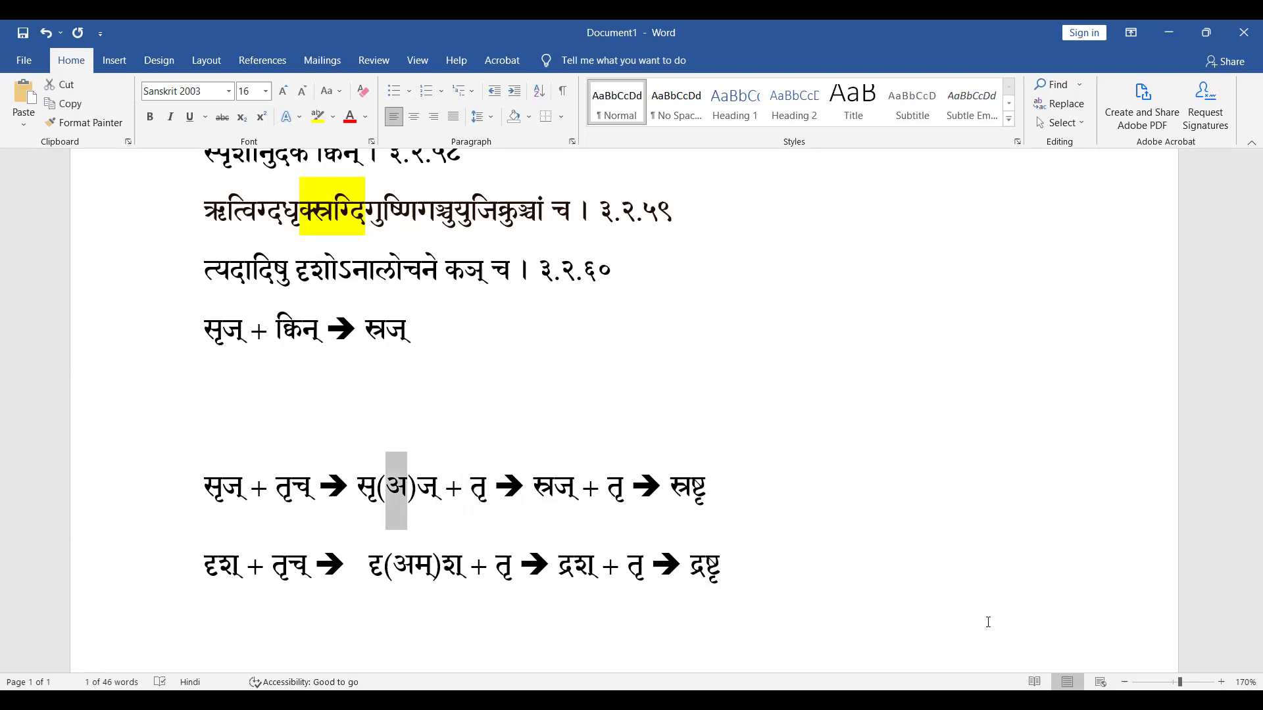
key(Up)
key(Up)
key(Left)
key(Left)
key(Left)
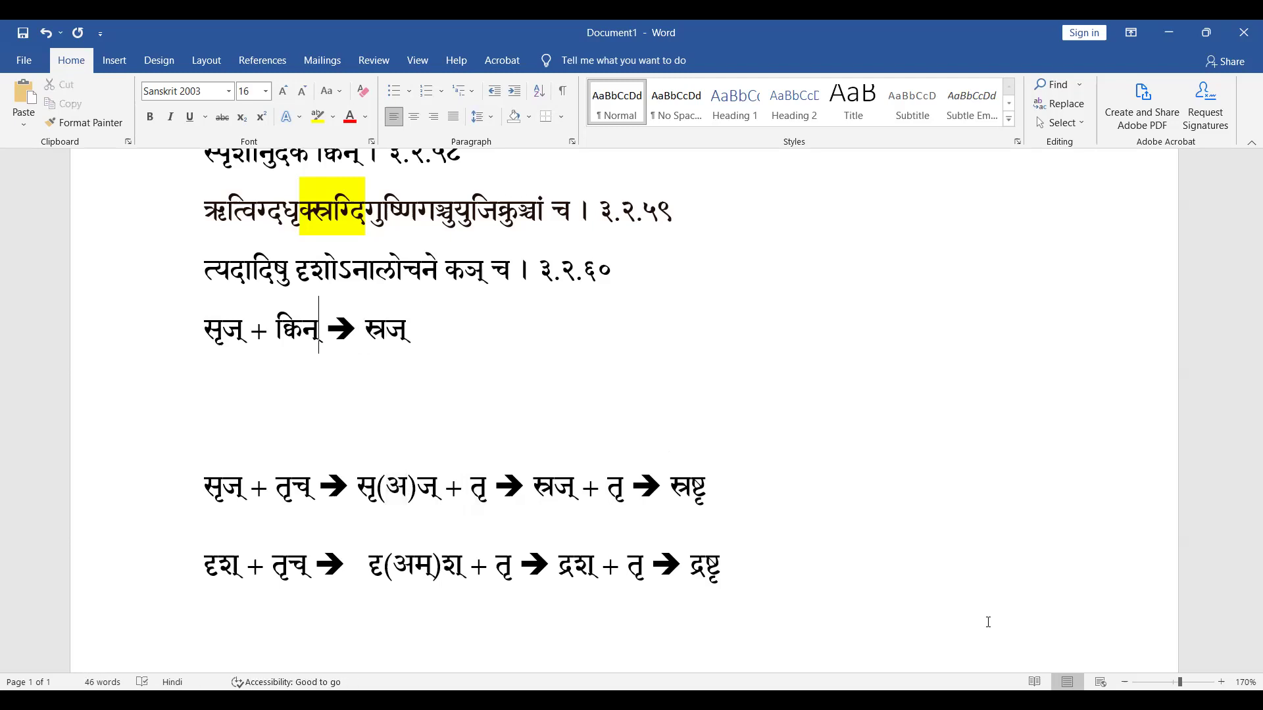
key(shift+Left)
key(shift+Left)
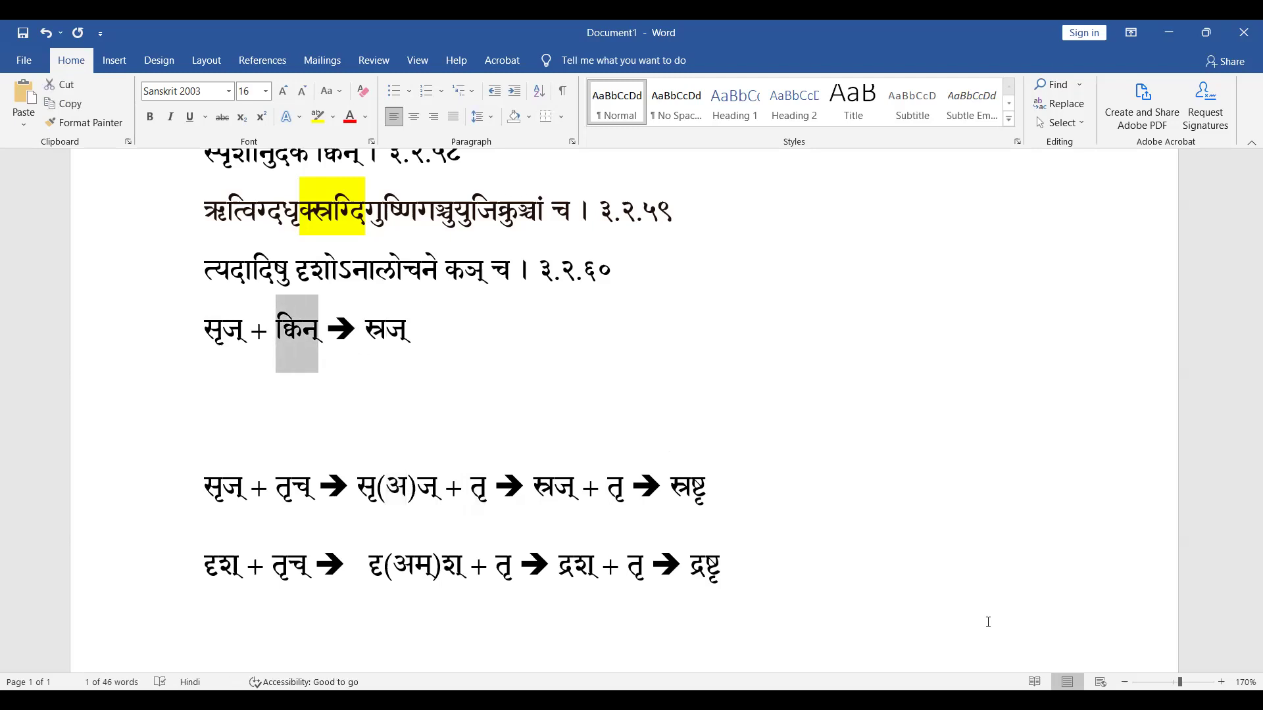
key(Left)
key(Left)
key(Left)
key(Left)
key(shift+Left)
key(shift+Right)
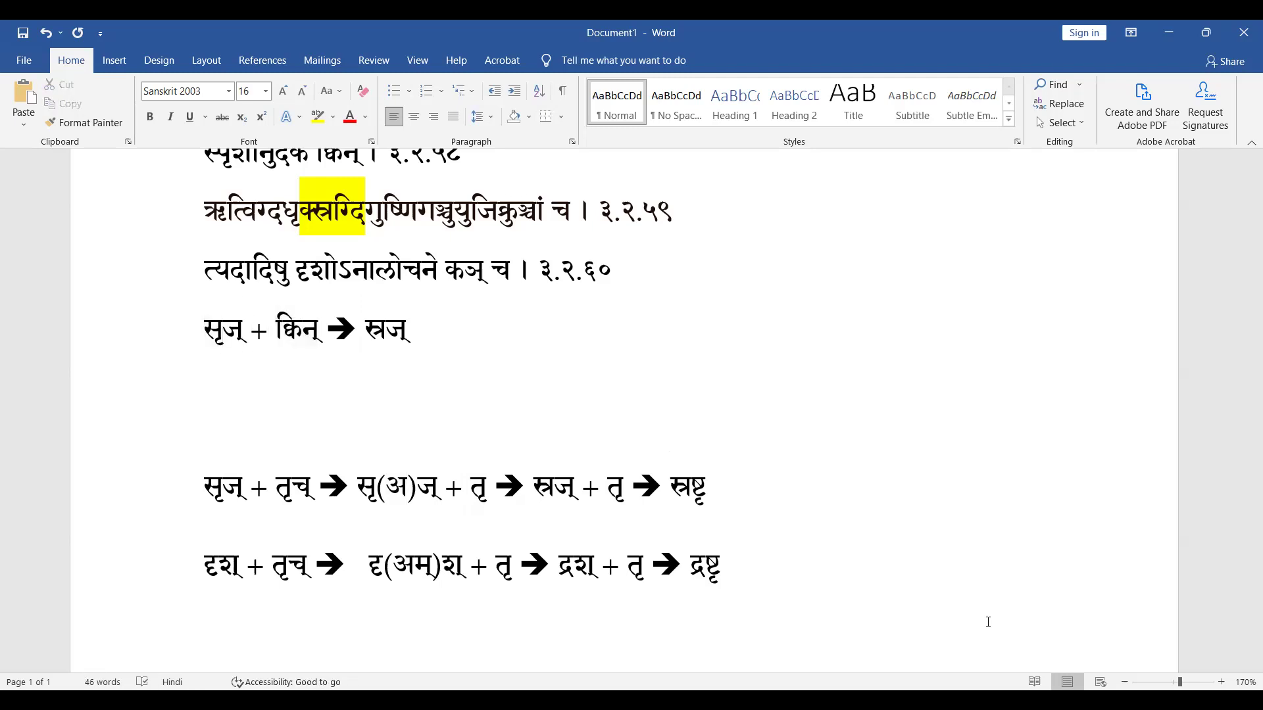
Examine the two तृच् derivation lines for स्रष्टृ and द्रष्टृ
key(Right)
key(Right)
key(Right)
key(Right)
key(shift+Right)
key(Down)
key(Down)
key(Left)
key(Left)
key(Left)
key(Left)
key(Left)
key(Left)
key(shift+Down)
key(shift+Down)
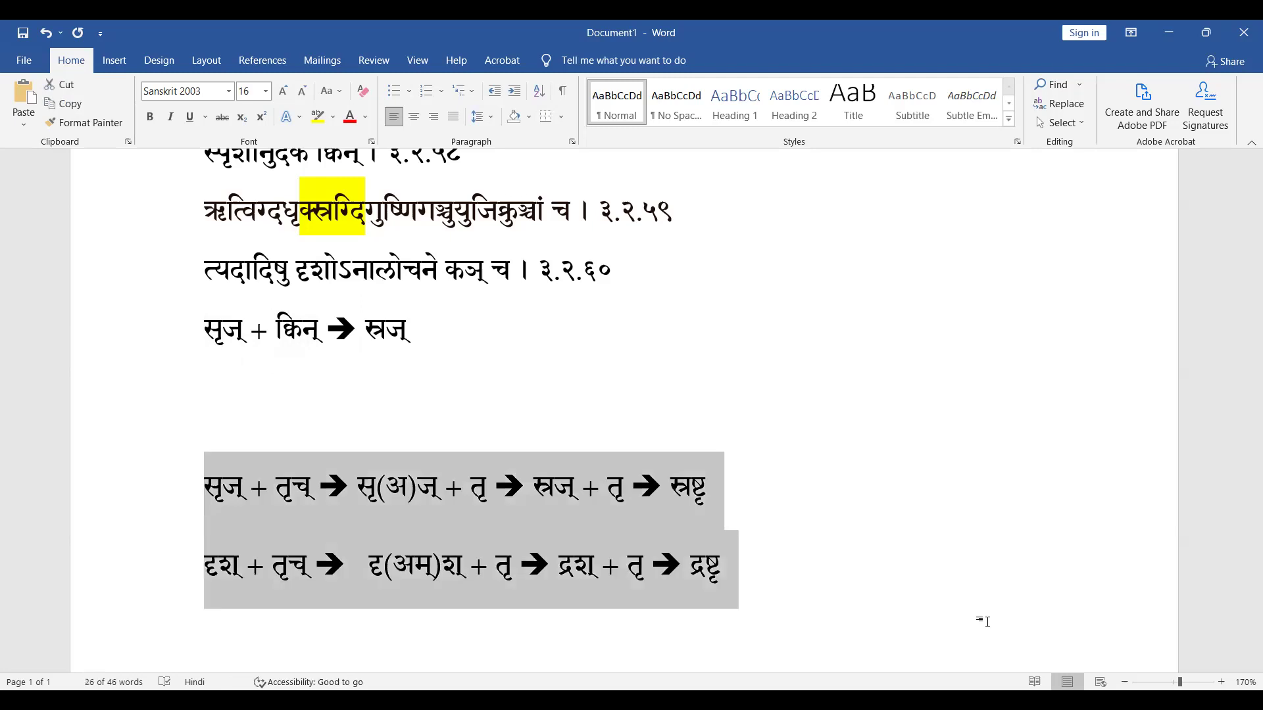
Examine the yellow-highlighted स्रग्दि segment in sutra ३.२.५९
key(Up)
key(Up)
key(Up)
key(Up)
key(Right)
key(Right)
key(Right)
key(Right)
key(Right)
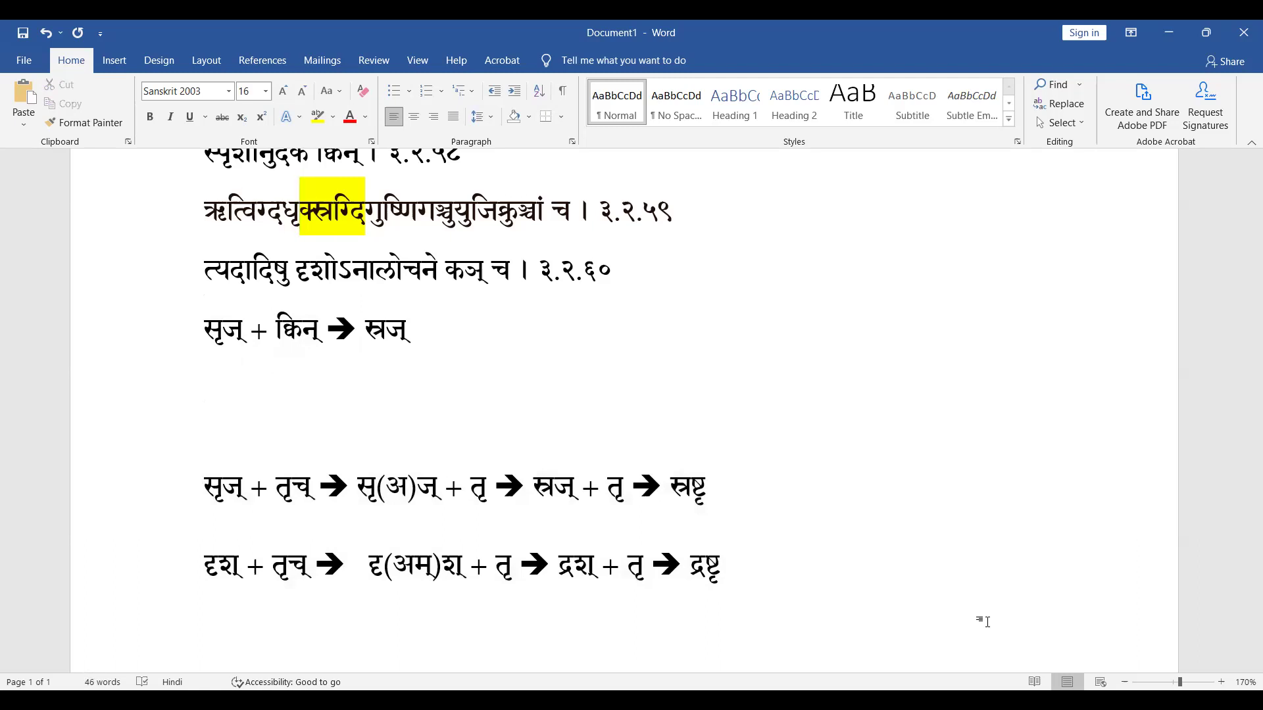
key(shift+Right)
key(shift+Right)
key(shift+Right)
key(shift+Right)
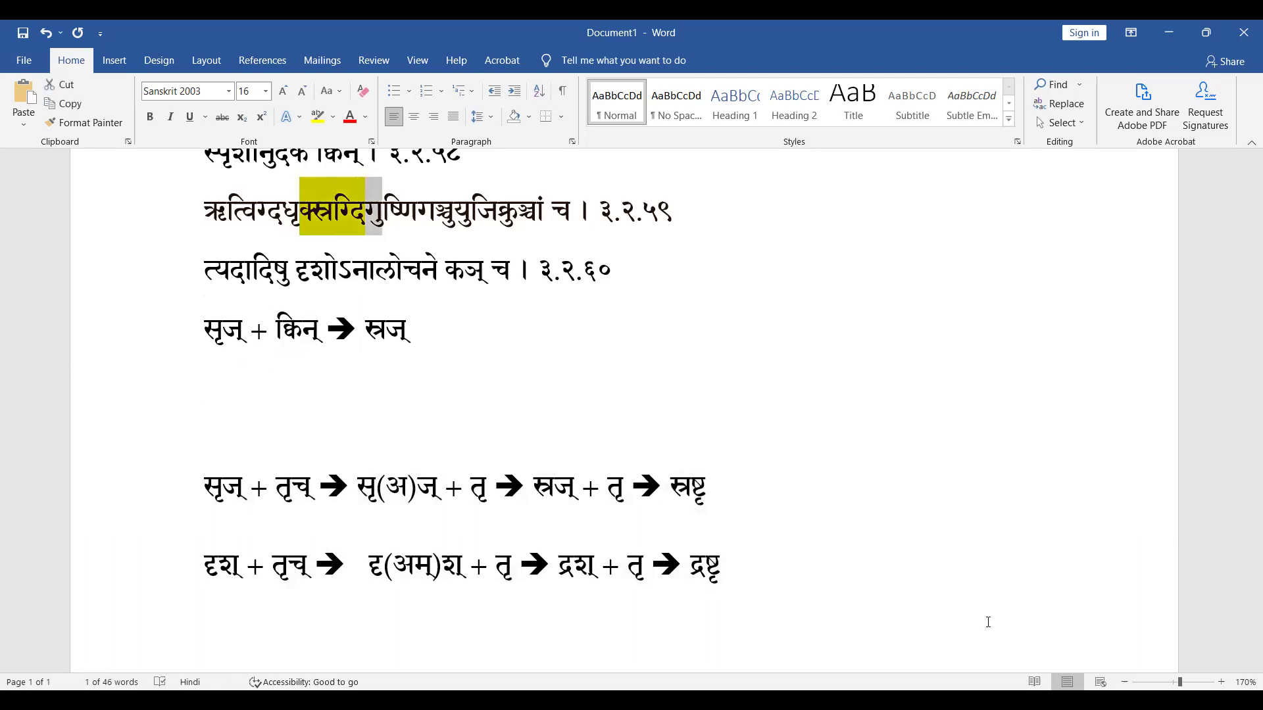
key(Left)
key(Right)
key(Right)
key(shift+Left)
key(shift+Left)
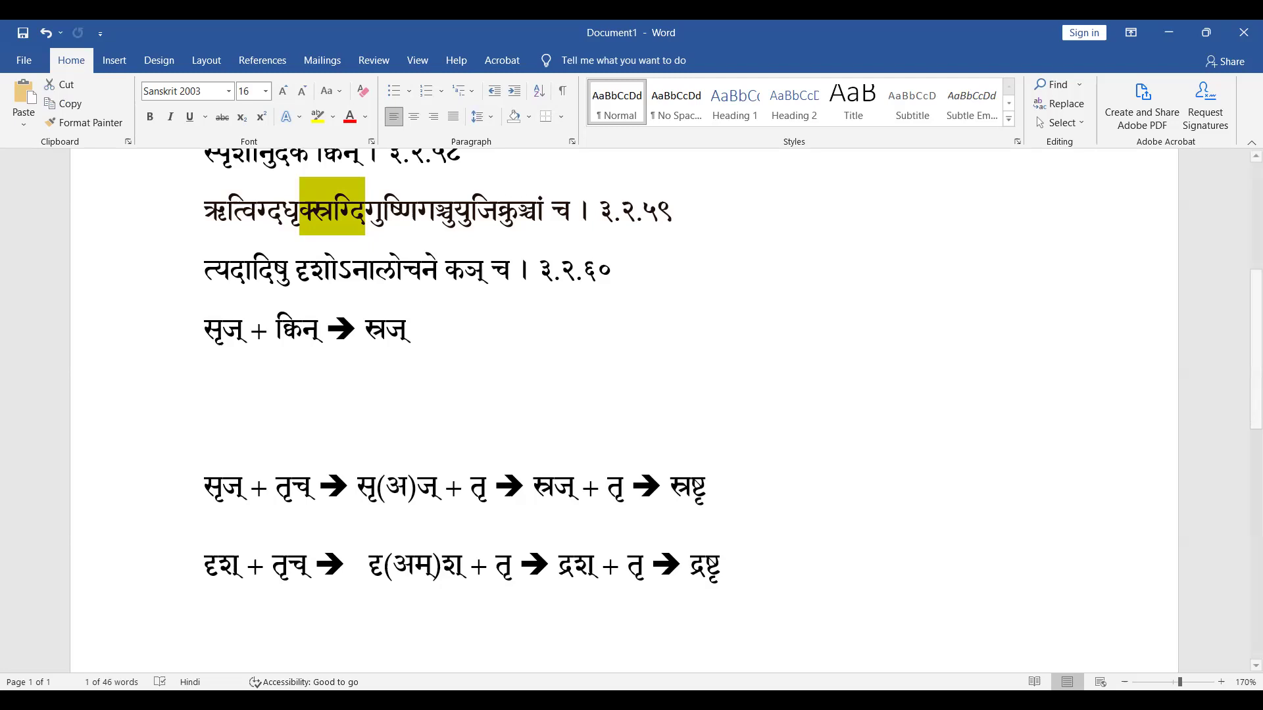
Compare the two तृच् derivations with the suffix क्विन् in the सृज् + क्विन् line
drag(210, 480, 754, 596)
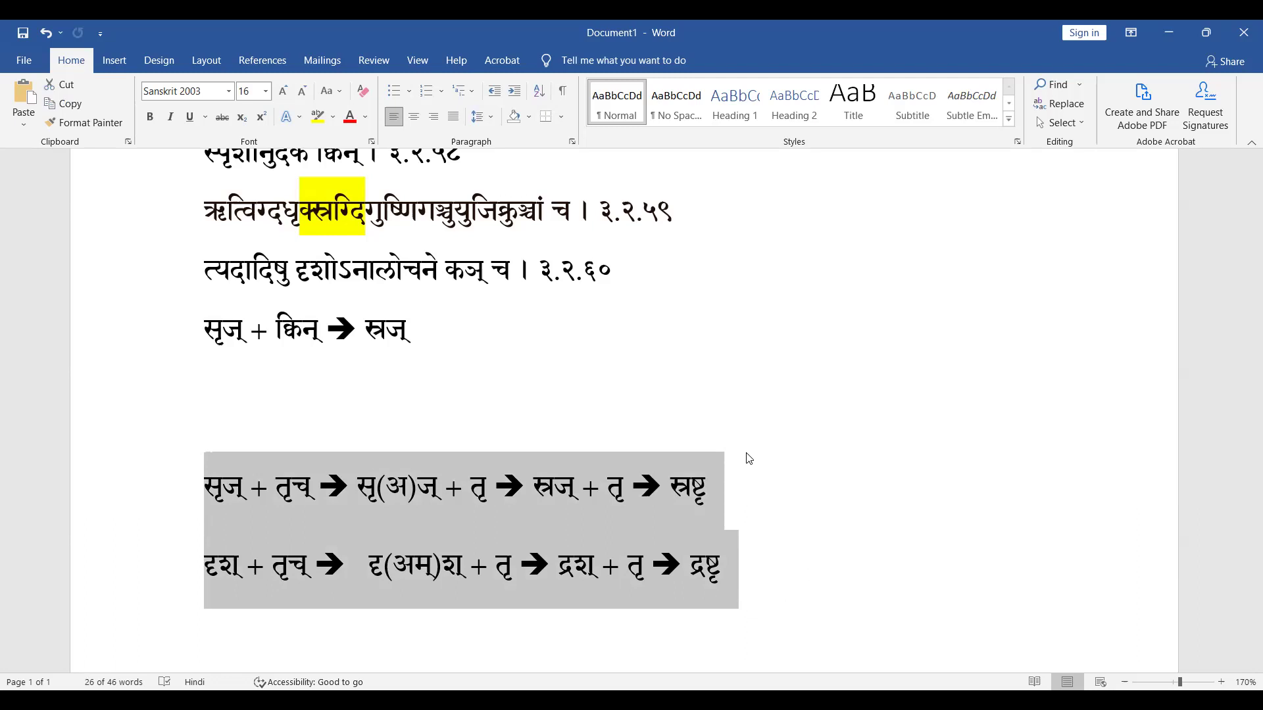
key(Up)
key(Up)
key(Up)
key(Right)
key(Right)
key(Right)
key(Right)
key(Right)
key(shift+Right)
key(shift+Right)
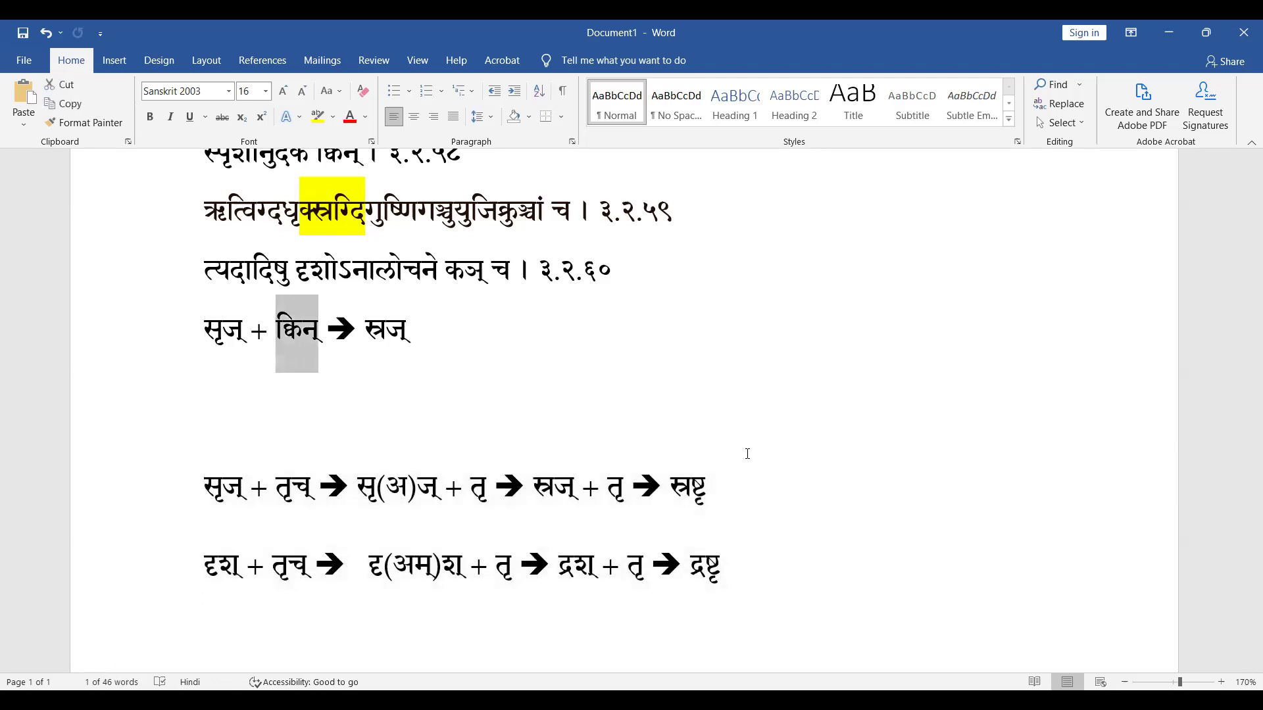
Check the root सृज् and the suffix क्विन् against the highlighted segment of sutra ३.२.५९
key(Left)
key(Left)
key(Left)
key(Left)
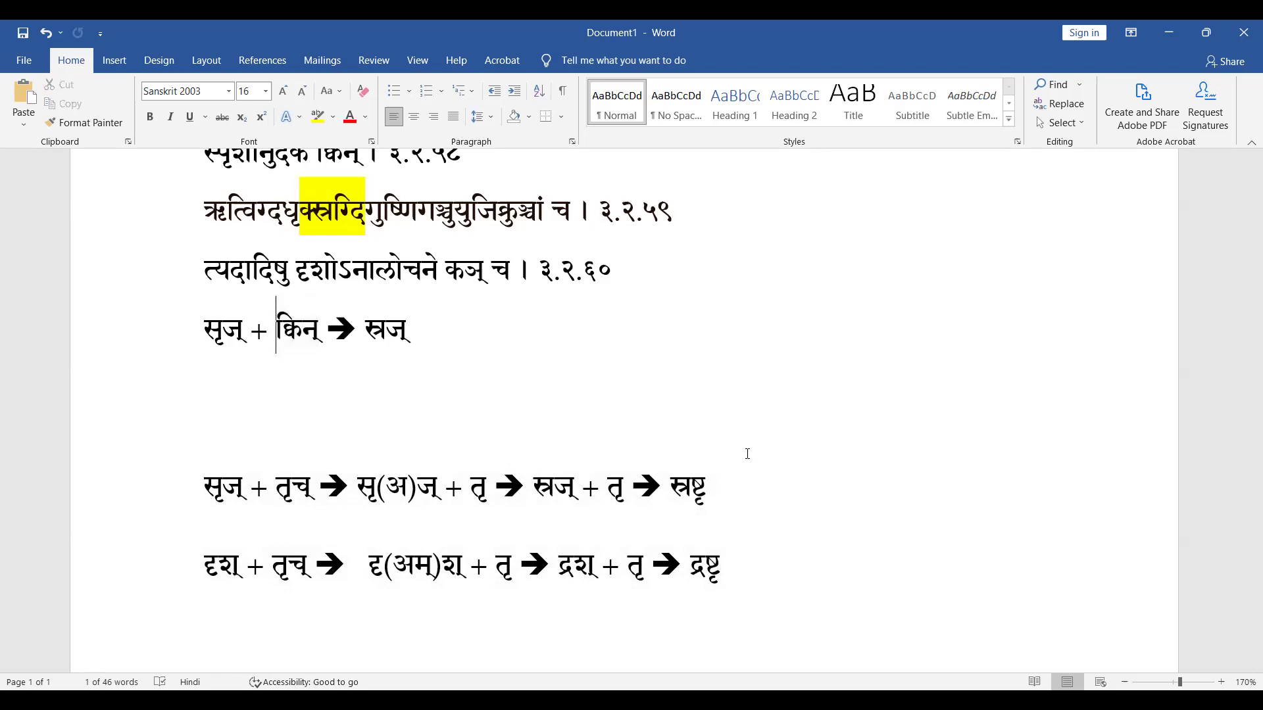
key(shift+Left)
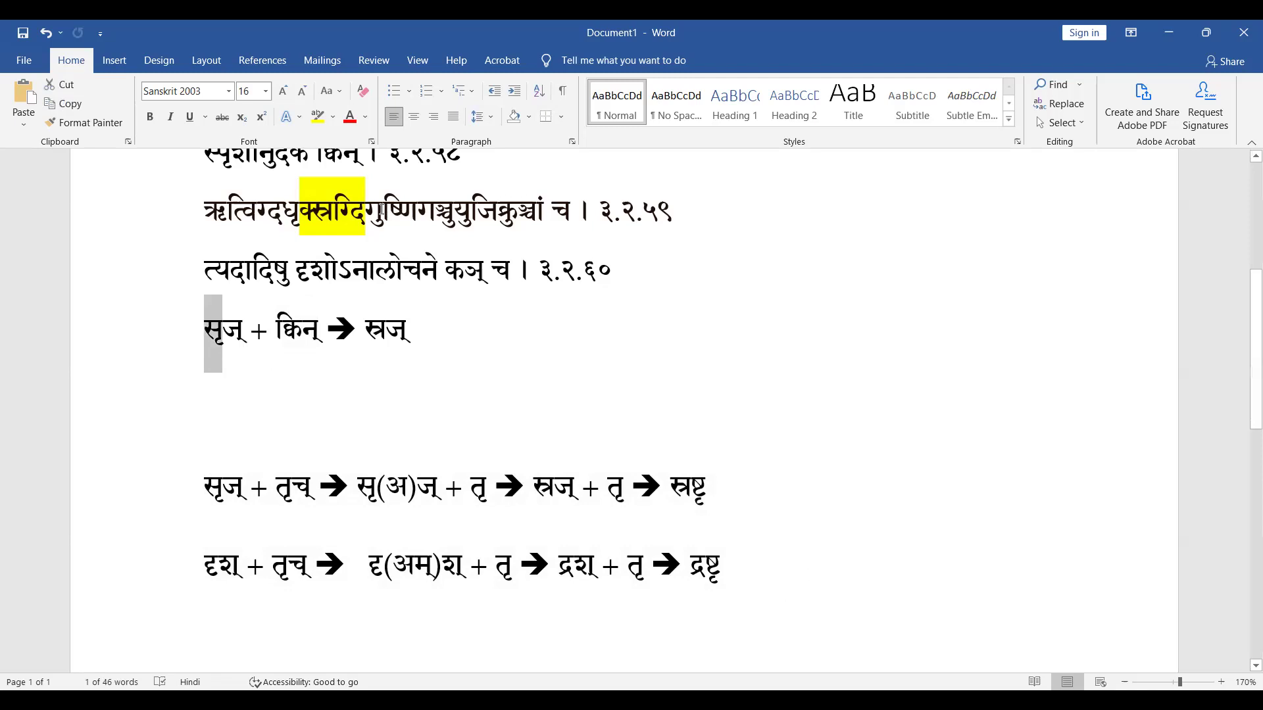
drag(365, 208, 298, 206)
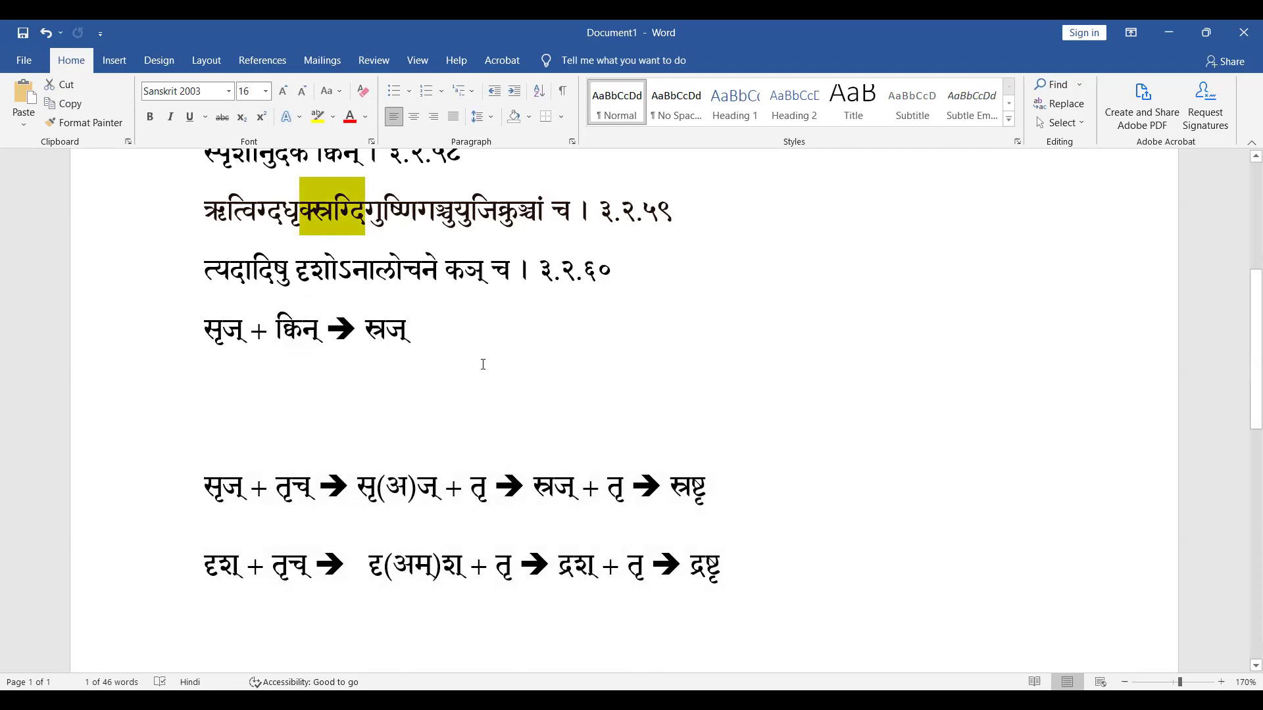
click(412, 329)
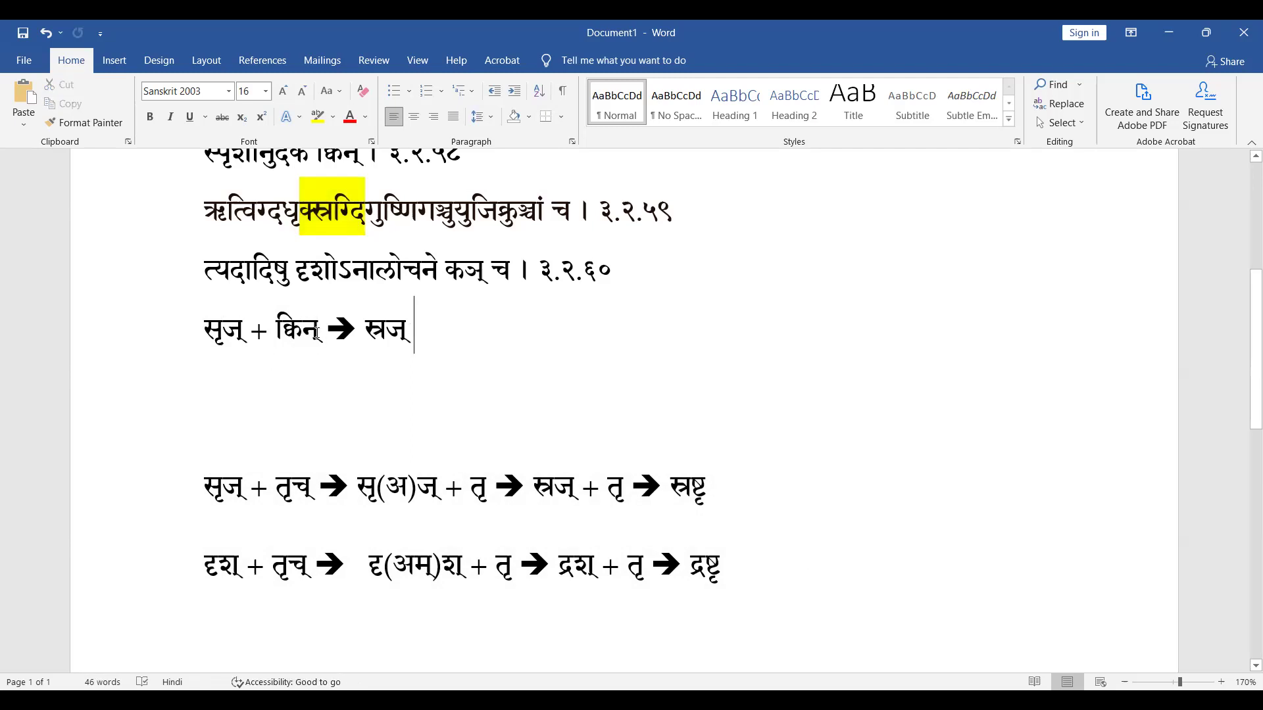
drag(317, 331, 277, 321)
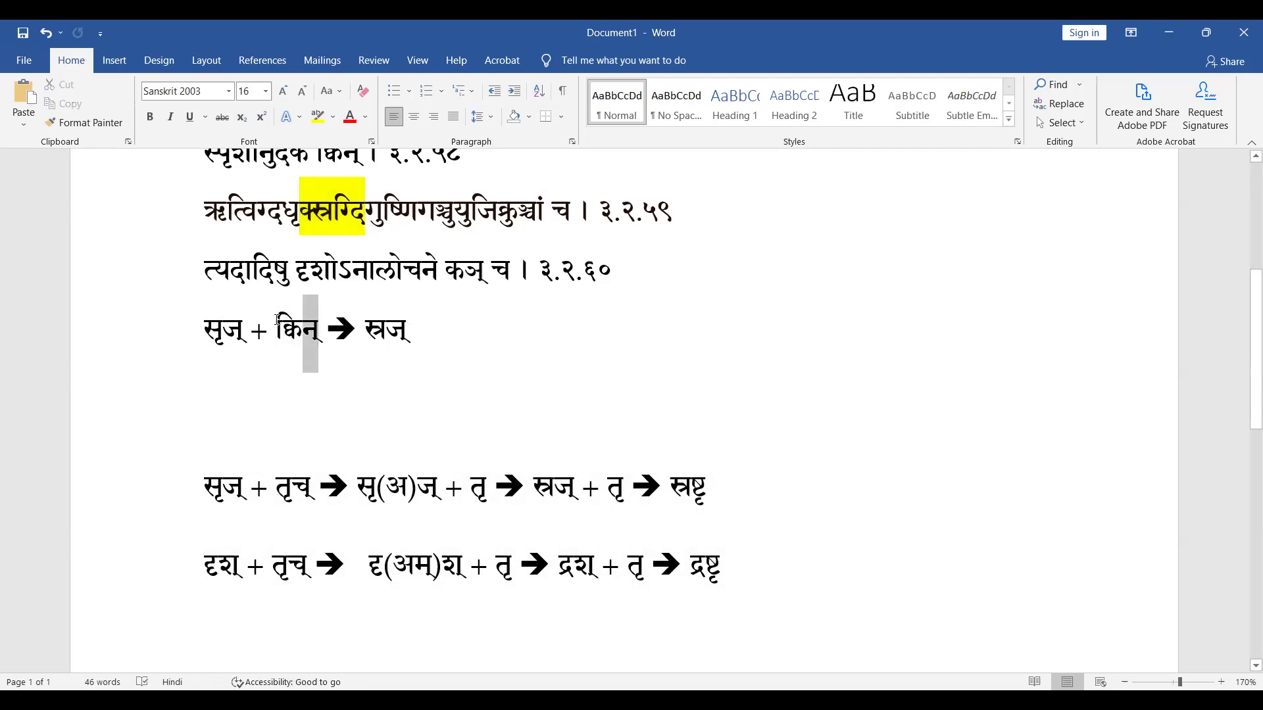
Extend the सृज् + क्विन् ➔ स्रज् line with a second arrow and स्र, removing one extra space before that arrow
click(427, 340)
text(==> स्र)
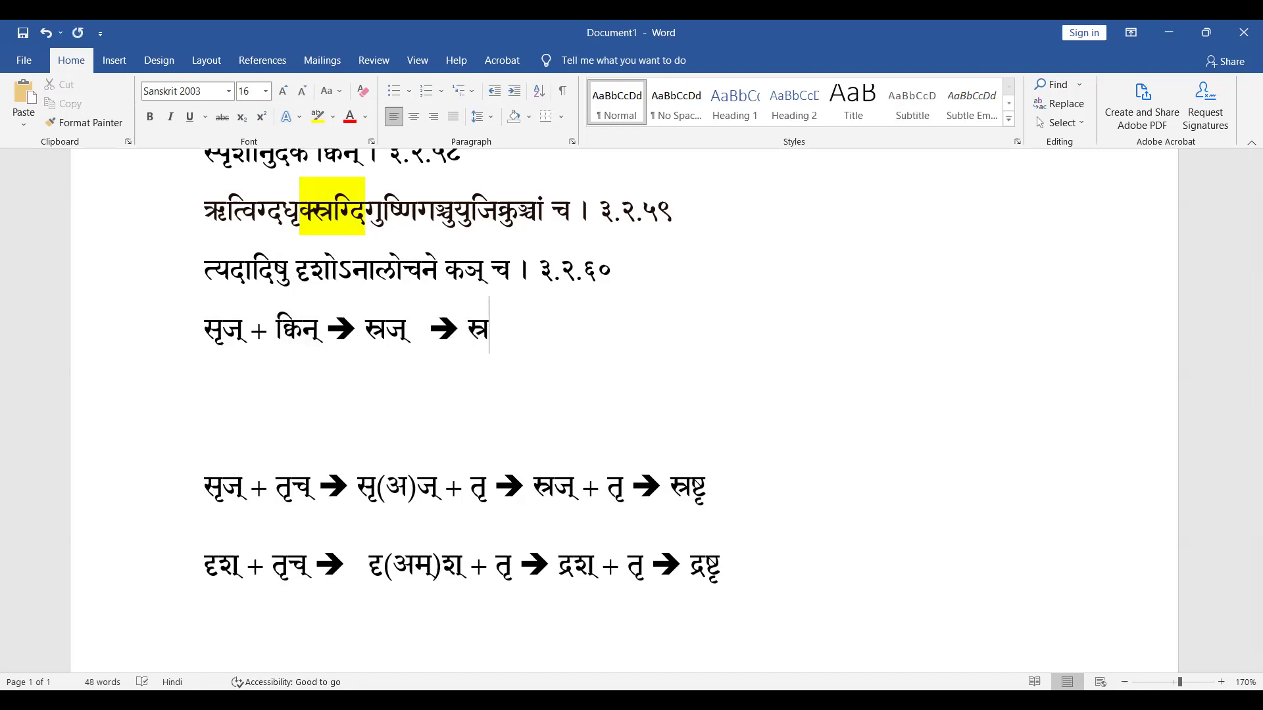
key(Left)
key(Left)
key(Left)
key(Left)
key(Left)
key(Left)
key(Left)
key(Left)
key(Left)
key(Left)
key(Left)
key(Left)
key(Left)
key(Right)
key(Right)
key(shift+Left)
key(shift+Left)
key(Right)
key(Right)
key(Right)
key(Right)
key(Right)
key(Right)
key(Right)
key(Right)
key(BackSpace)
Complete the forms after the second arrow as स्रग्/स्रक्
key(Right)
key(Right)
key(Right)
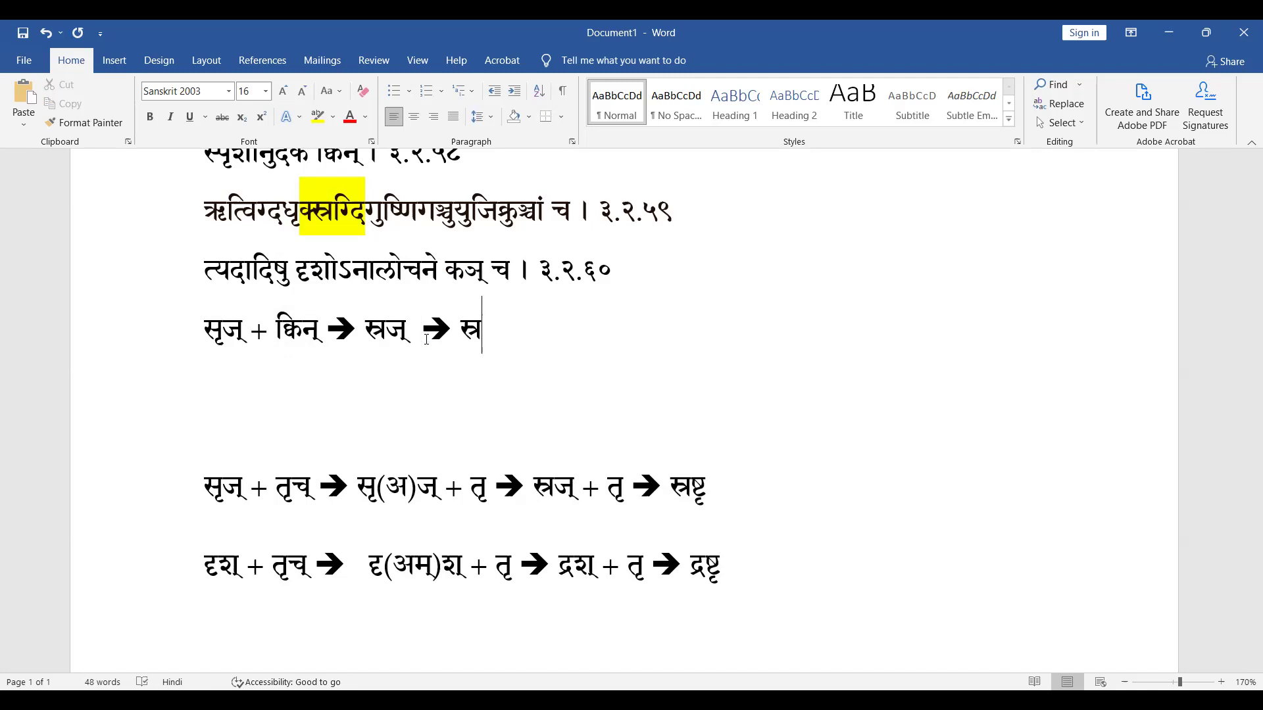
text(ग्/स्रक्)
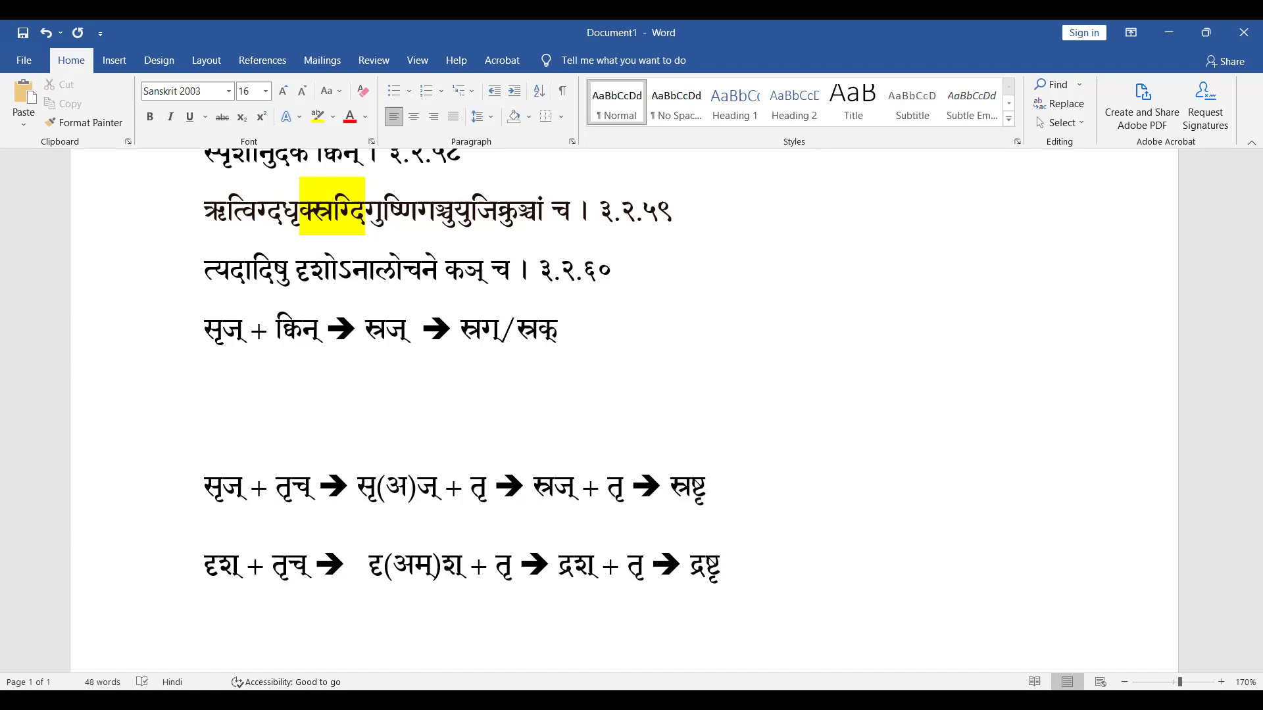
Examine the form स्रग् in the स्रग्/स्रक् pair
key(Left)
key(Left)
key(Left)
key(Left)
key(Left)
key(Left)
key(Left)
key(Left)
key(Left)
key(Left)
key(Left)
key(Left)
key(Left)
key(Right)
key(Right)
key(Right)
key(Right)
key(shift+Right)
key(shift+Right)
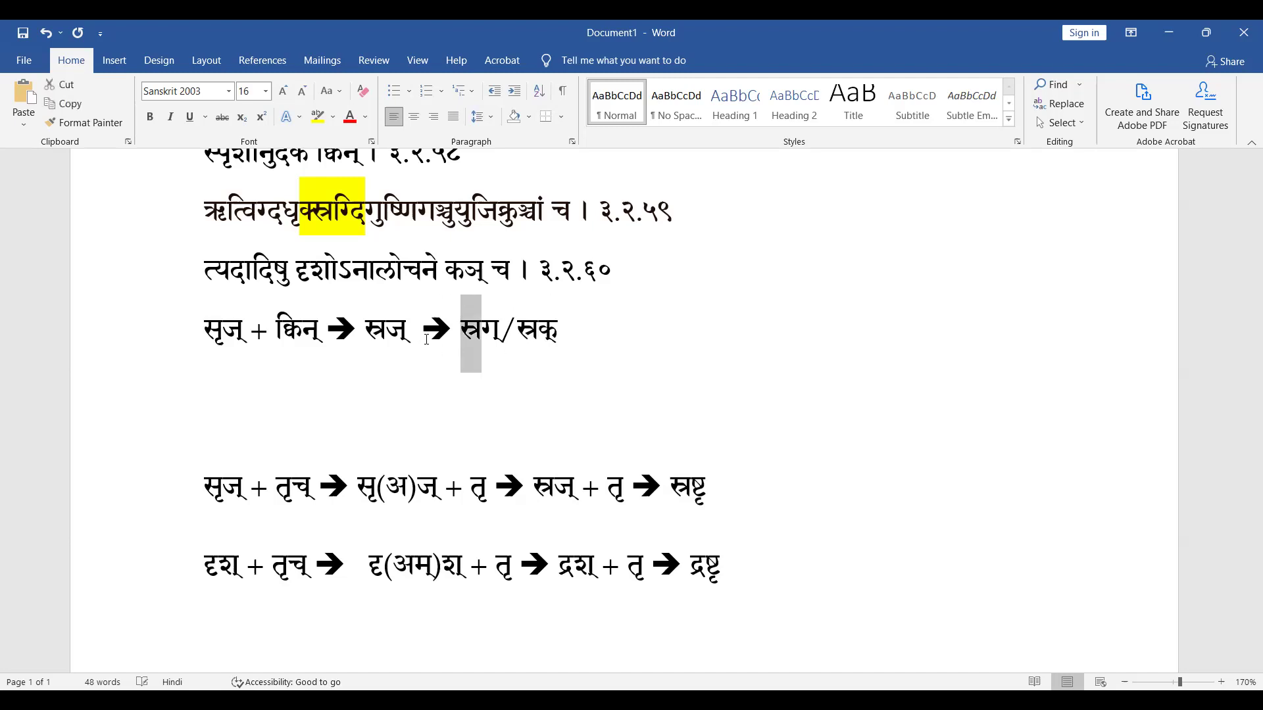
key(shift+Right)
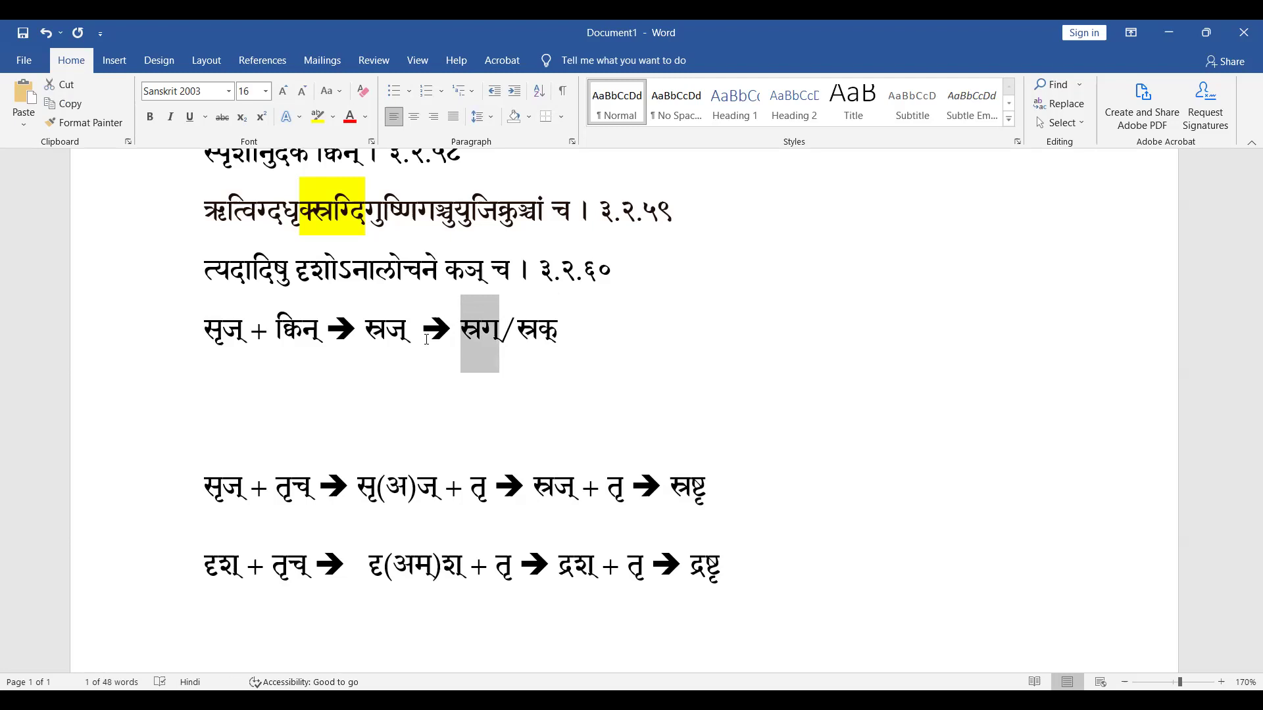
key(Left)
key(shift+Right)
key(shift+Right)
Review the three क्विन् sutras ३.२.५८ to ३.२.६० above the derivation
key(Right)
key(Right)
key(Up)
key(Up)
key(Up)
key(Left)
key(Left)
key(Left)
key(Left)
key(Left)
key(Left)
key(Left)
key(Left)
key(Left)
key(Left)
key(Left)
key(Left)
key(Left)
key(Left)
key(Left)
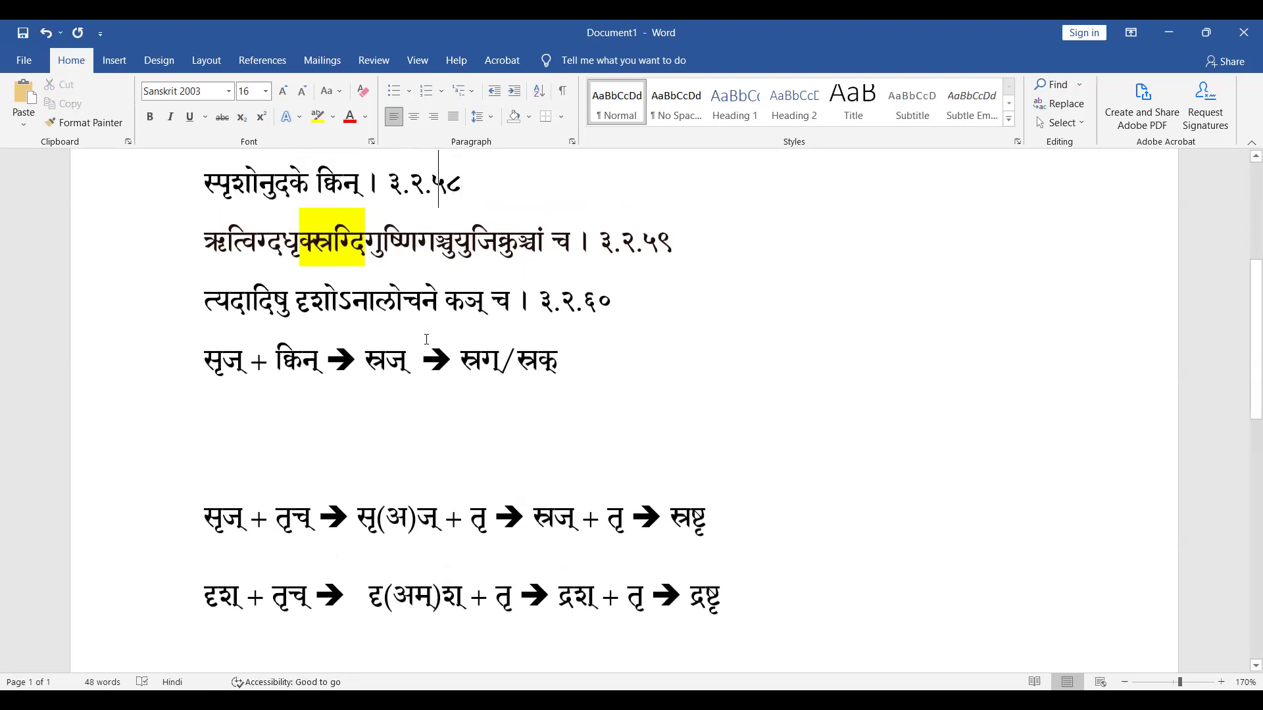
key(Left)
key(Left)
key(shift+Down)
key(shift+Down)
key(shift+Down)
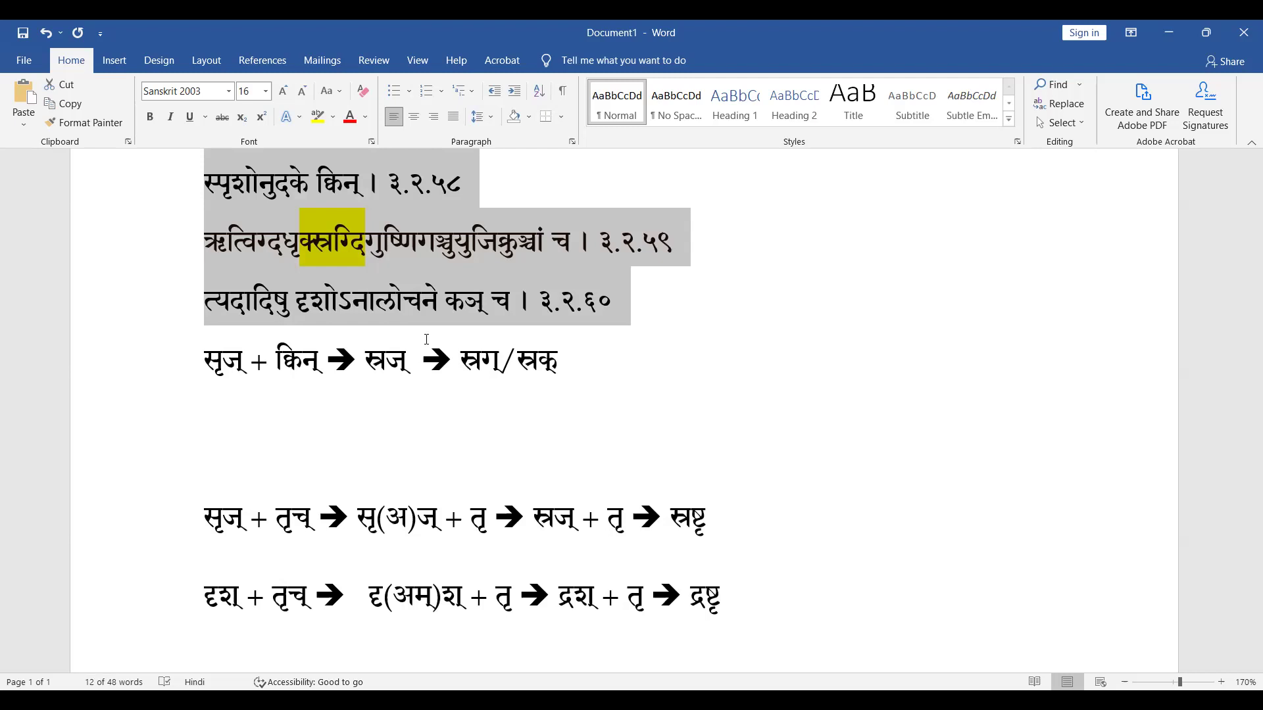
Add the sutra क्विन्-प्रत्ययस्य कुः । ८.२.६२ on the empty line below the स्रग्/स्रक् derivation
key(Down)
key(Down)
key(Up)
text(क्व्विन्)
text(-प्रत्ययस्य)
text( कुः । ८)
text(.२.६)
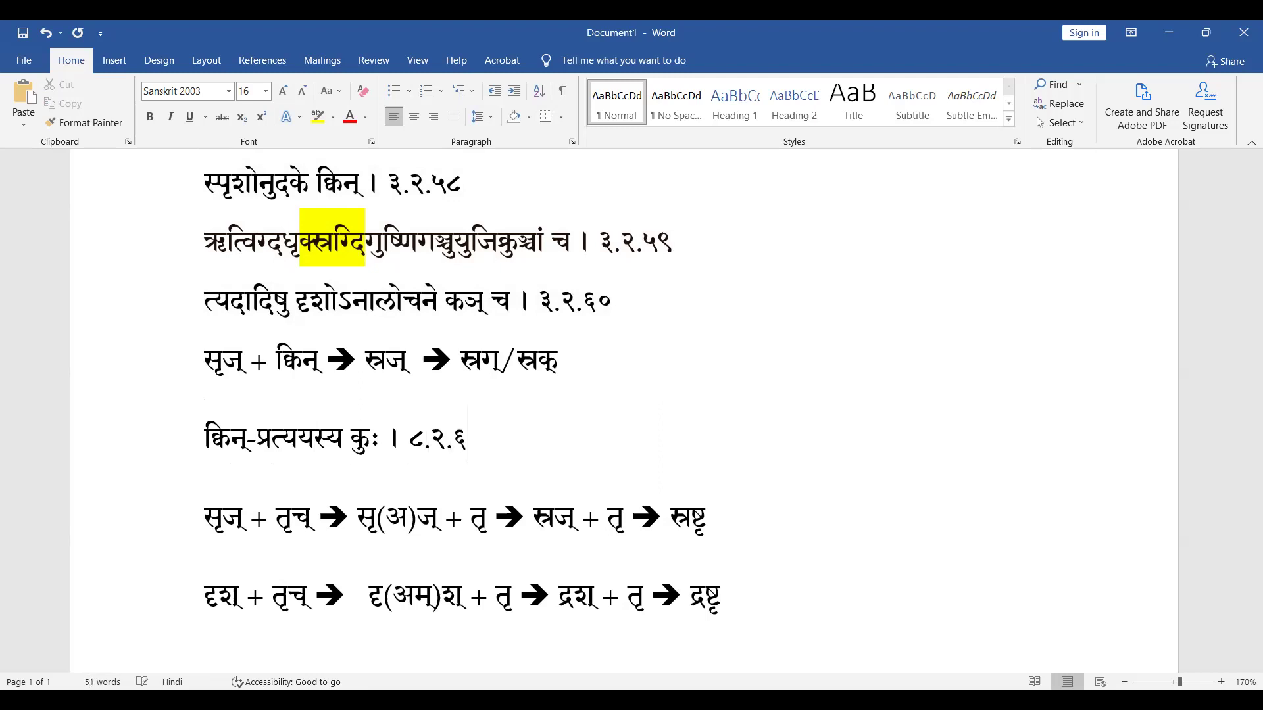
text(३)
key(BackSpace)
text(२)
Examine the word प्रत्ययस्य in sutra ८.२.६२
key(Left)
key(Left)
key(Left)
key(Left)
key(Left)
key(Left)
key(Left)
key(Left)
key(shift+Left)
key(shift+Left)
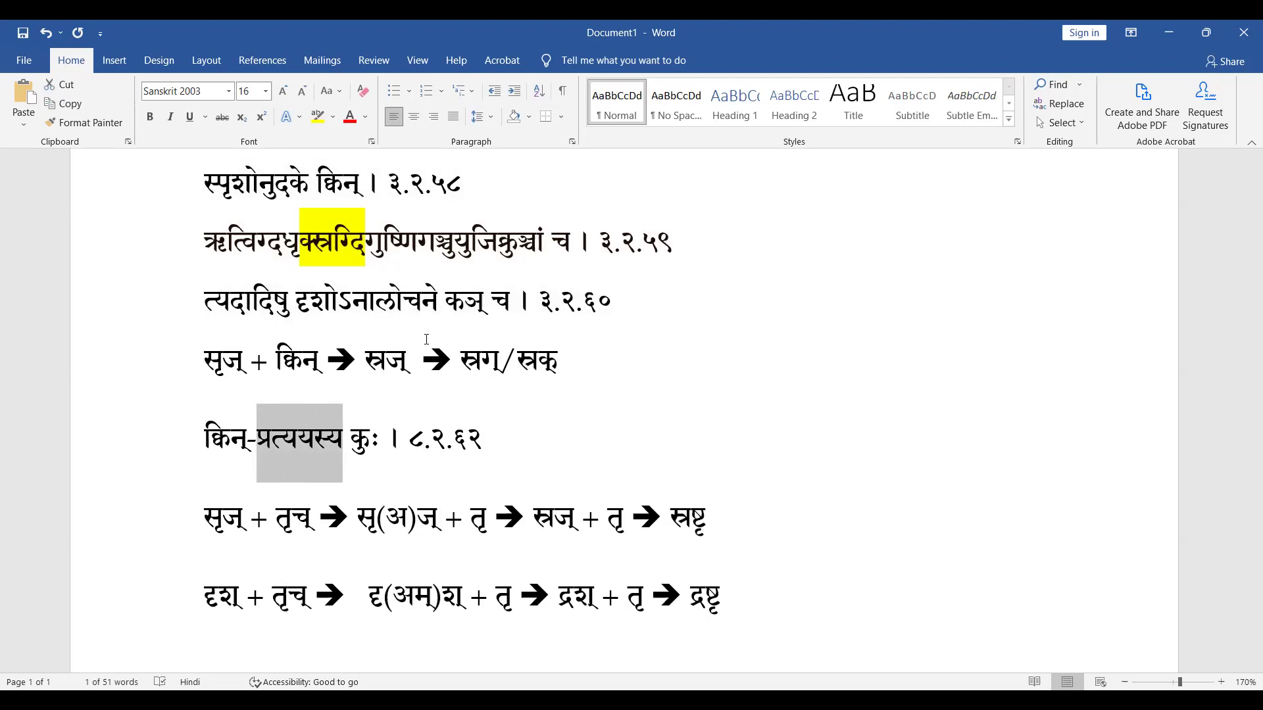
key(Left)
key(shift+Right)
key(shift+Right)
key(shift+Right)
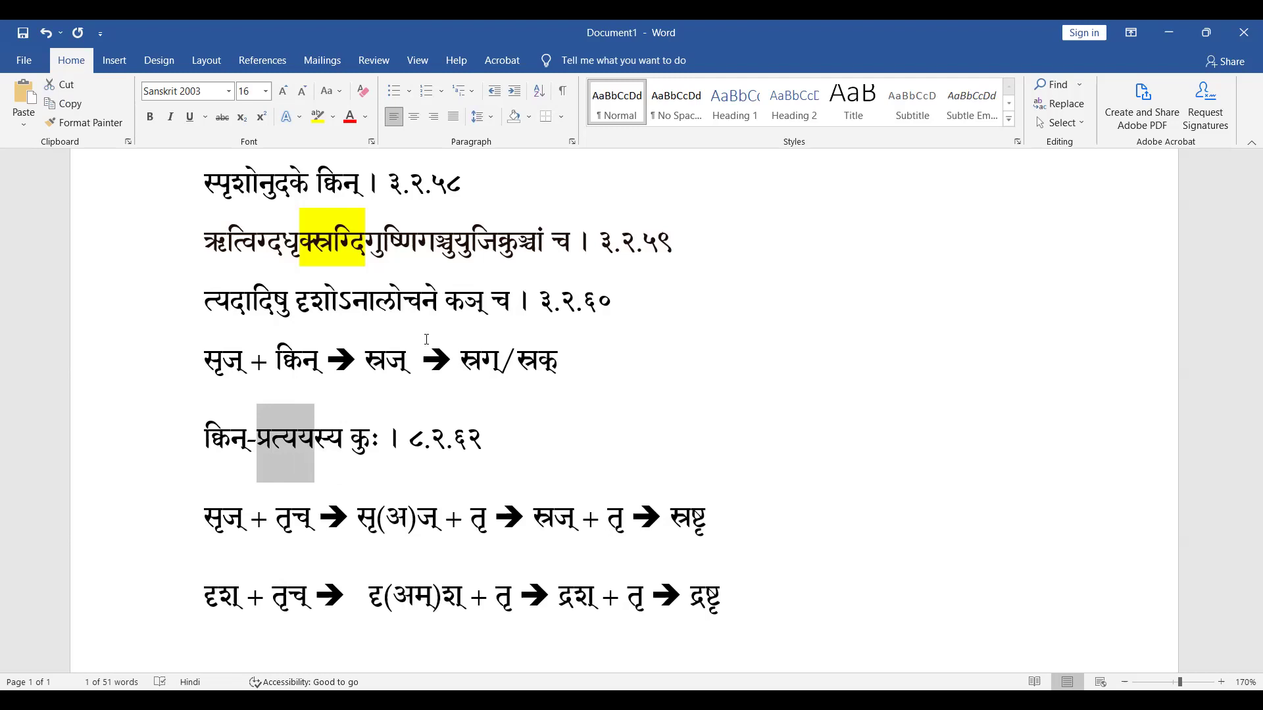
key(Left)
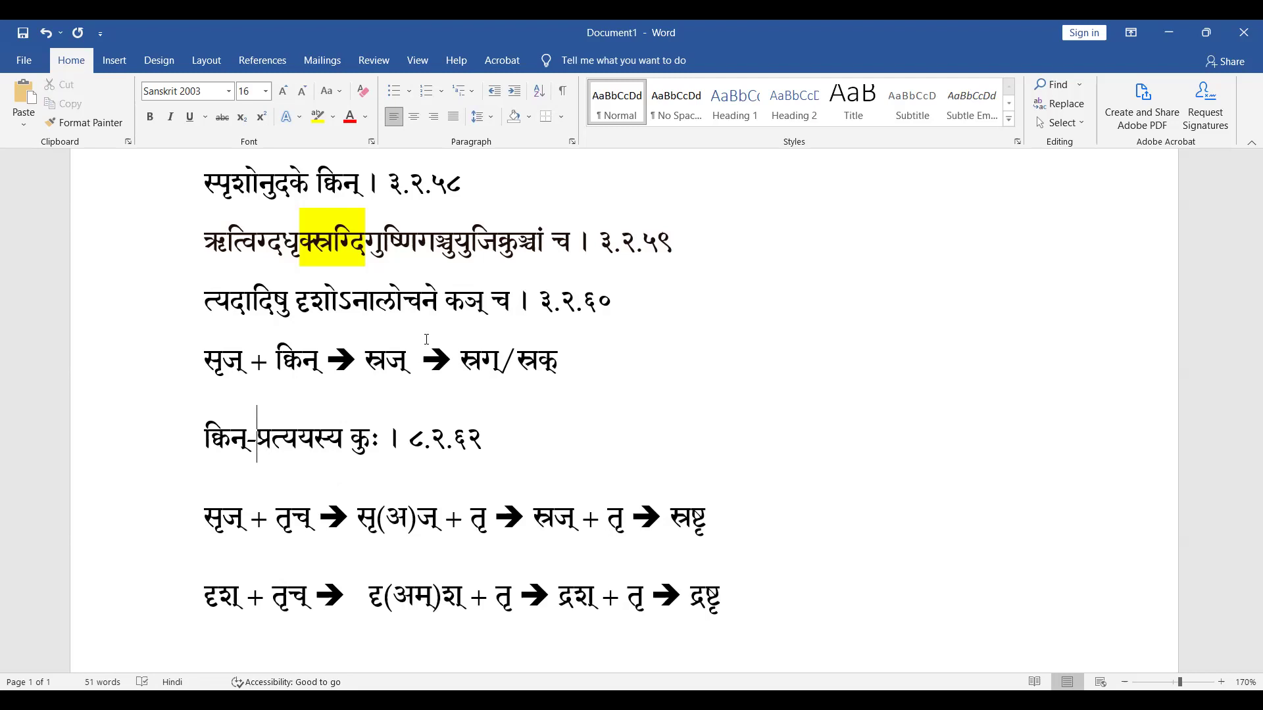
Review sutra ८.२.६२ from प्रत्ययस्य कुः through to the whole line
key(shift+Right)
key(shift+Right)
key(shift+Right)
key(shift+Right)
key(shift+Right)
key(shift+Right)
key(shift+Right)
key(shift+Right)
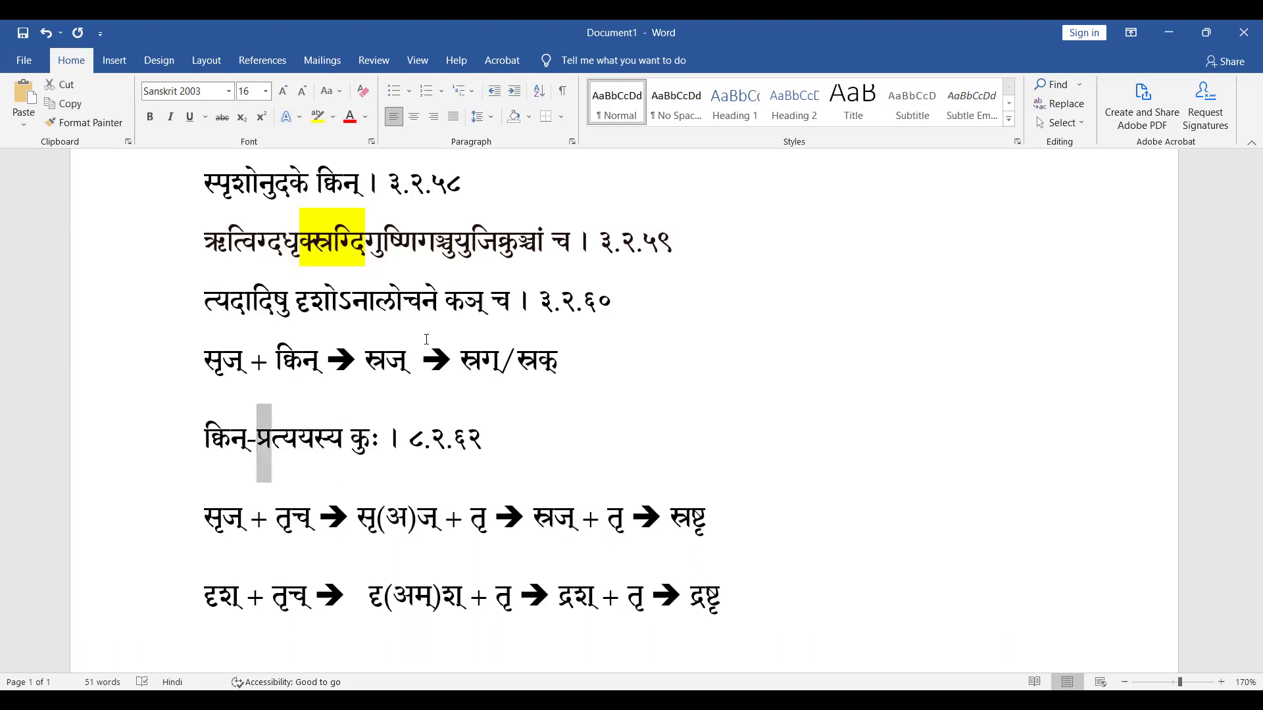
key(shift+Right)
key(shift+Right)
key(shift+Right)
key(shift+Right)
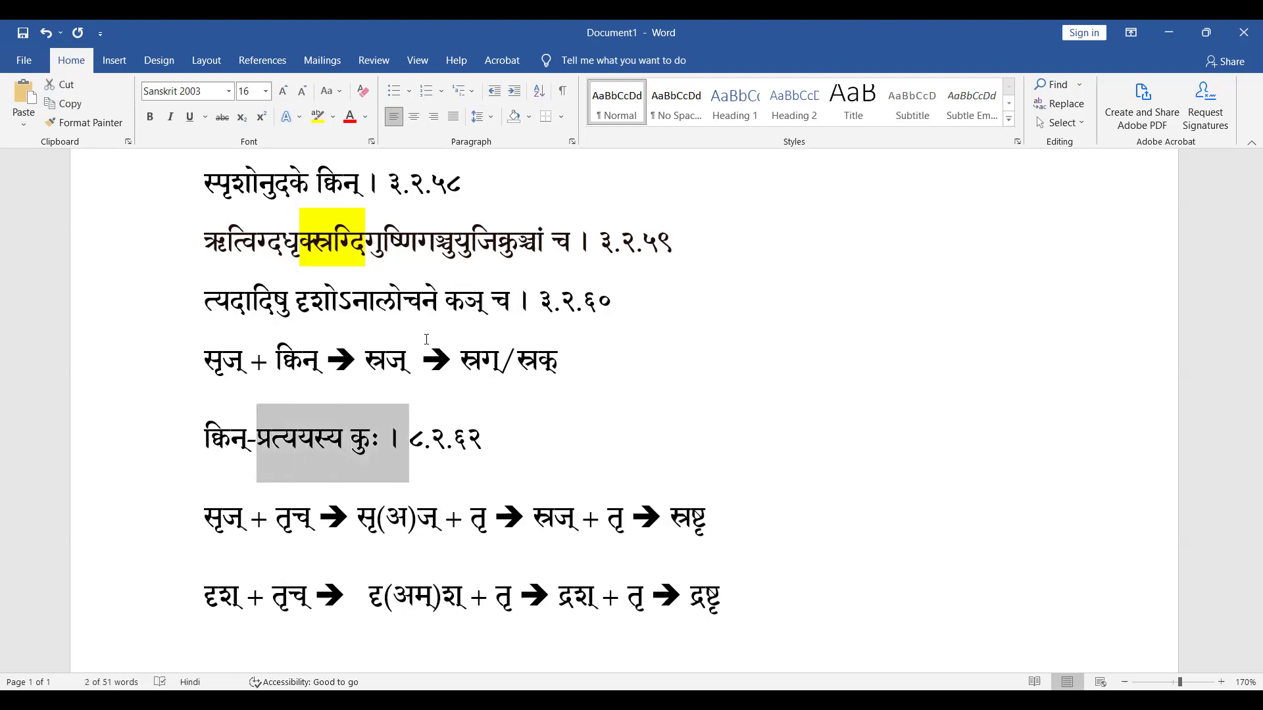
key(Right)
key(Right)
key(Right)
key(Right)
key(Right)
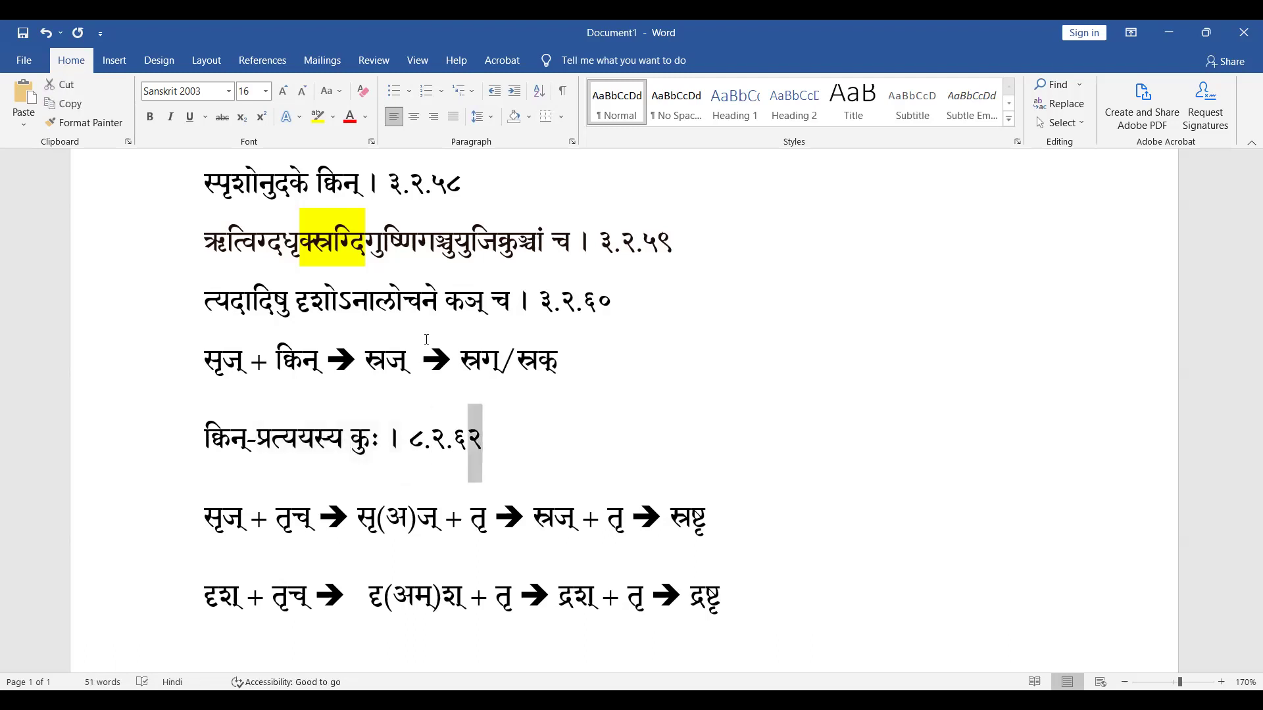
key(shift+Left)
key(shift+Left)
key(shift+Left)
key(shift+Left)
key(shift+Left)
key(shift+Left)
key(shift+Left)
key(shift+Left)
key(shift+Left)
key(shift+Left)
key(shift+Left)
key(shift+Left)
key(shift+Left)
key(shift+Left)
key(shift+Left)
key(shift+Left)
key(shift+Left)
key(shift+Left)
key(shift+Left)
key(shift+Left)
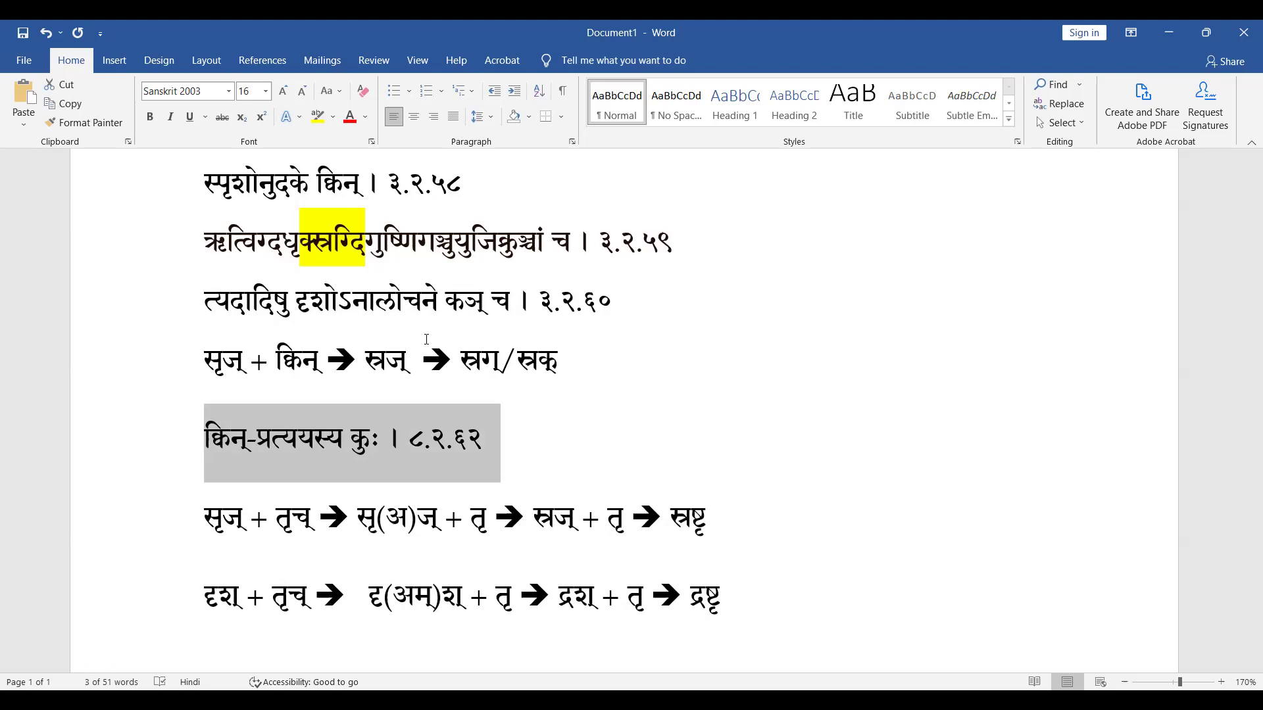
Insert a line above the सृज् + तृच् derivation containing सृज् and a left-pointing arrow
key(Right)
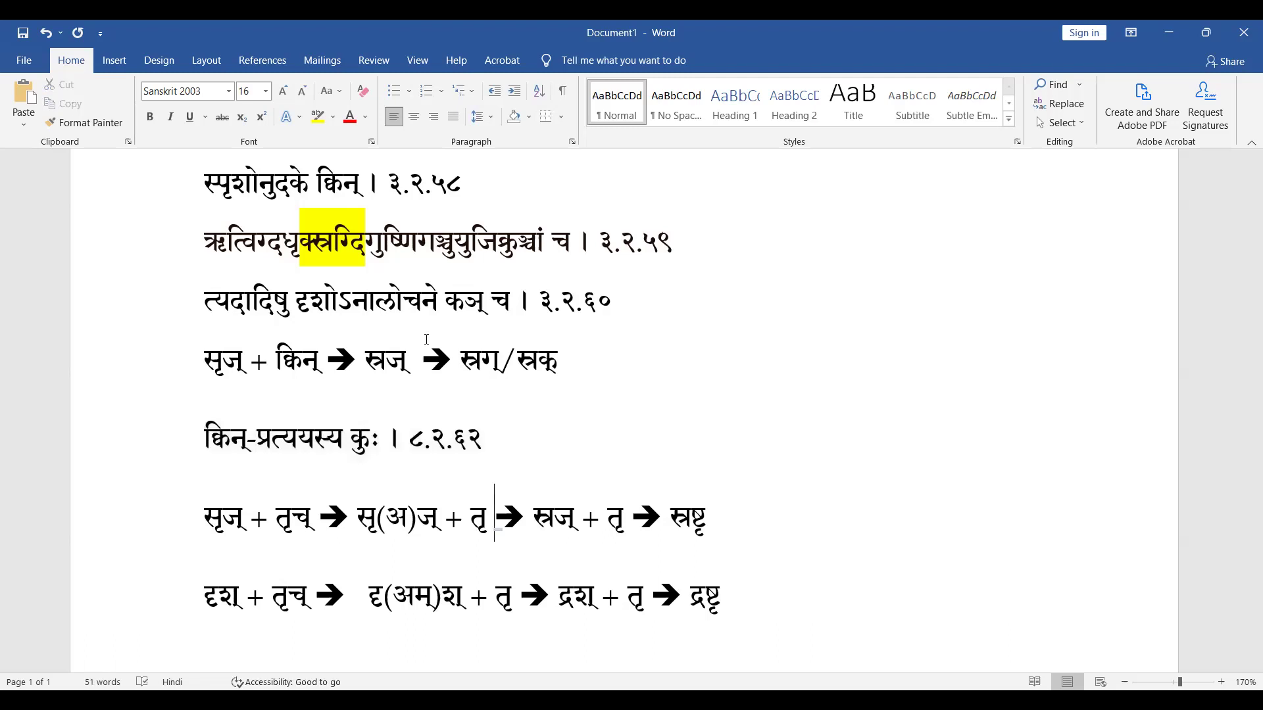
key(Right)
key(Return)
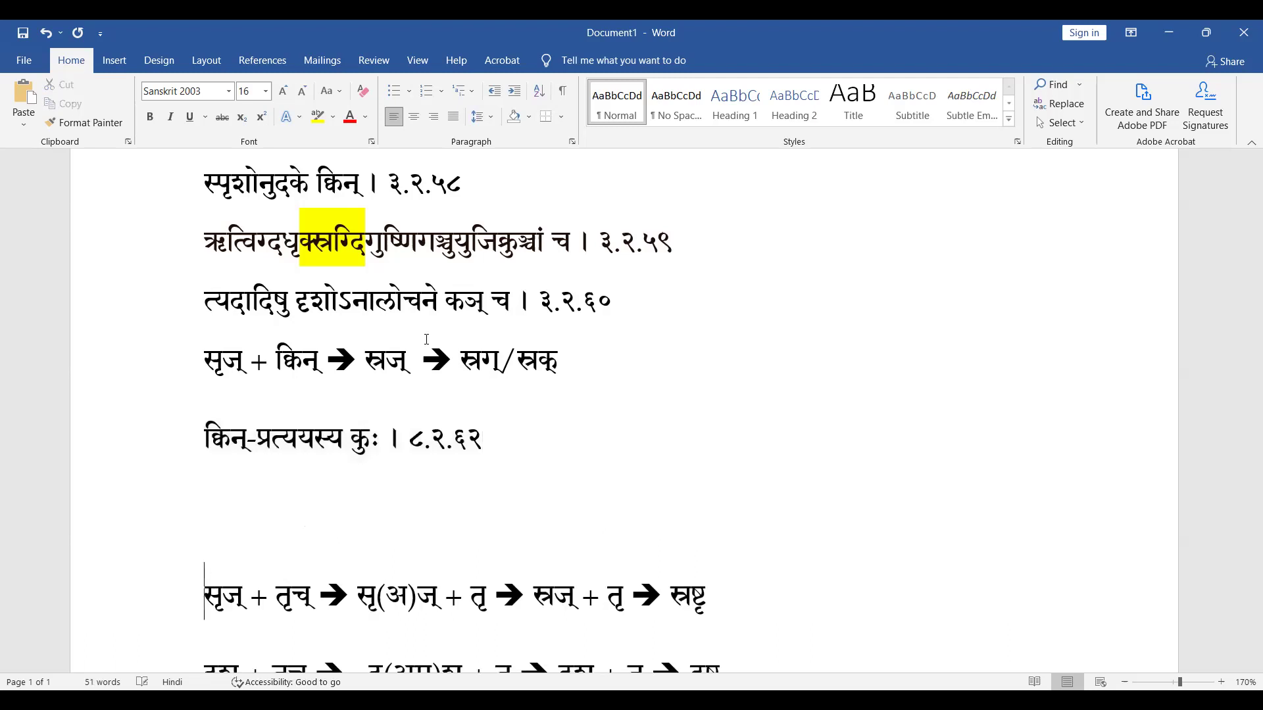
text(स्)
text(ृज्)
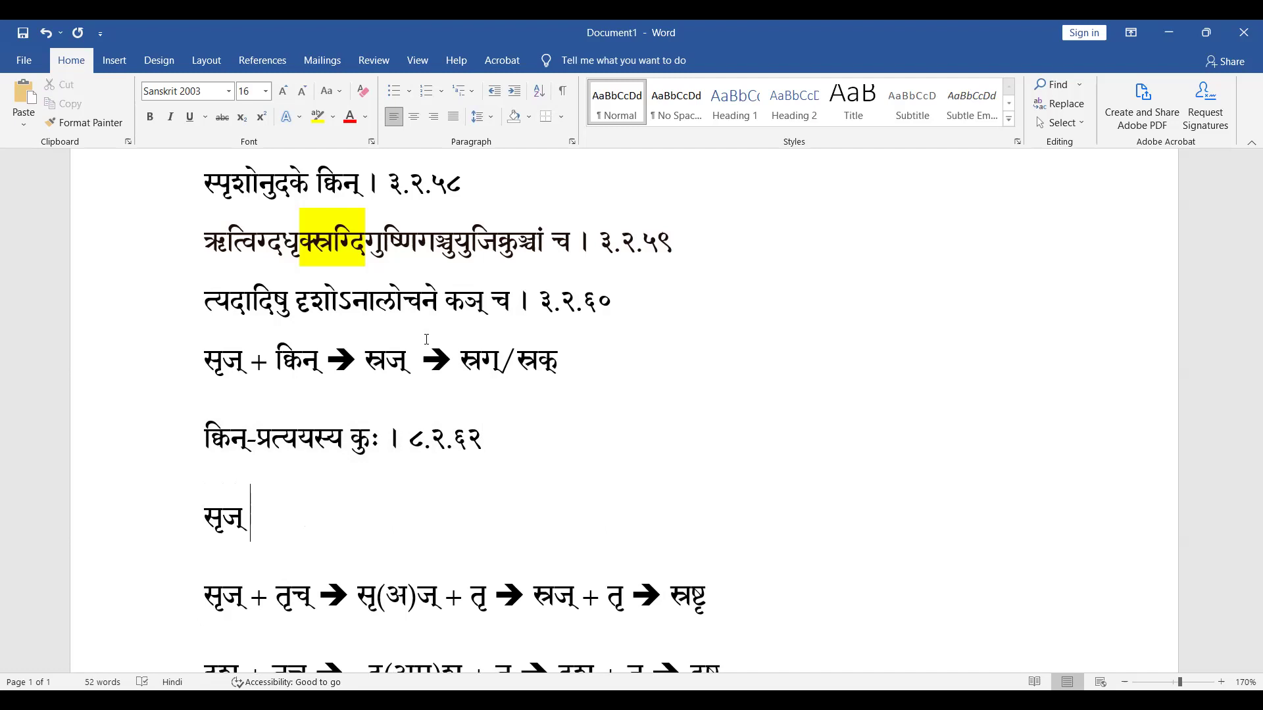
text(>)
key(BackSpace)
text(<--)
Switch to the नकारान्ताः document and examine सृज् within असृज् in the heading जकारान्तः नपुंसकलिङ्गः असृज्-शब्दः
click(653, 203)
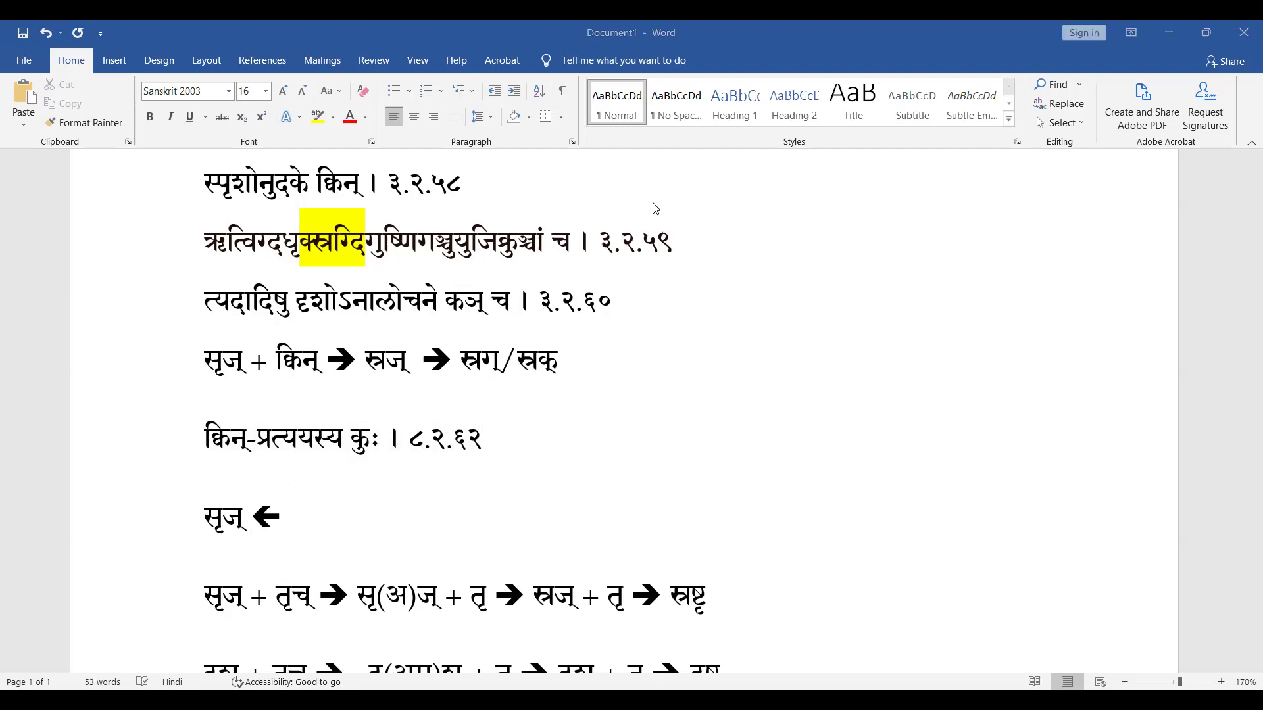
key(alt+Tab)
drag(766, 608, 697, 605)
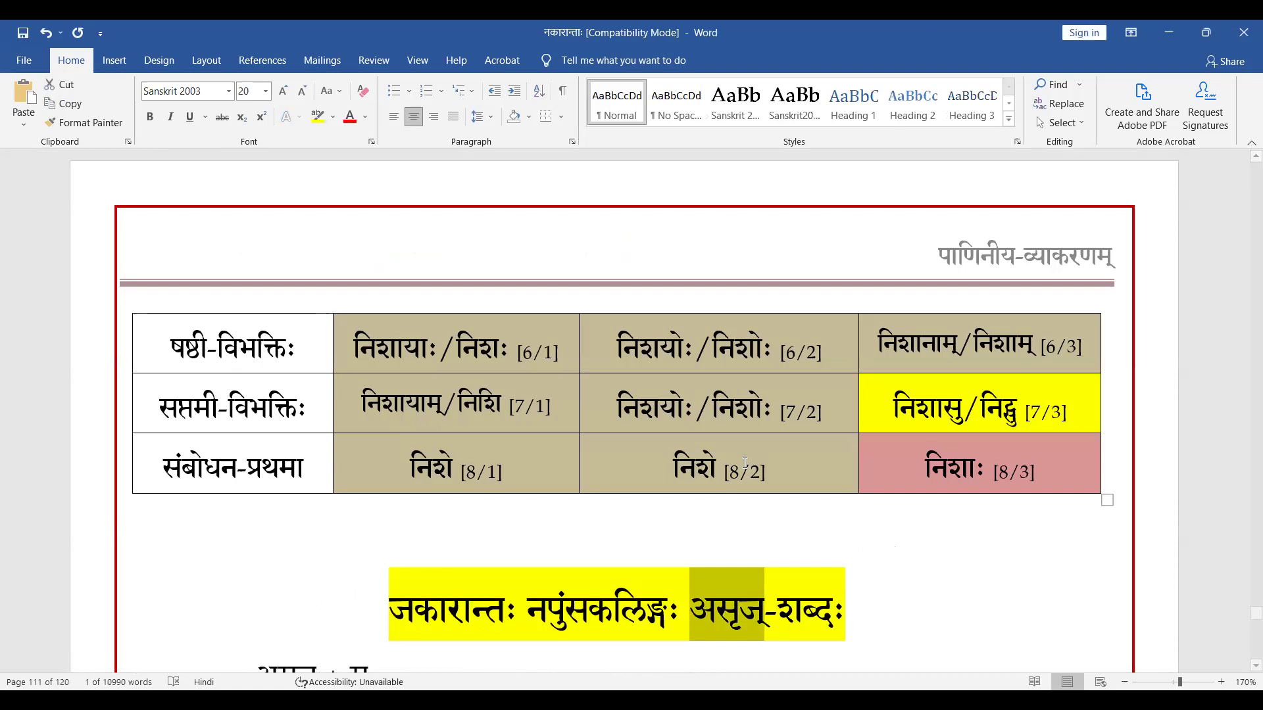
key(Right)
key(shift+Left)
key(shift+Left)
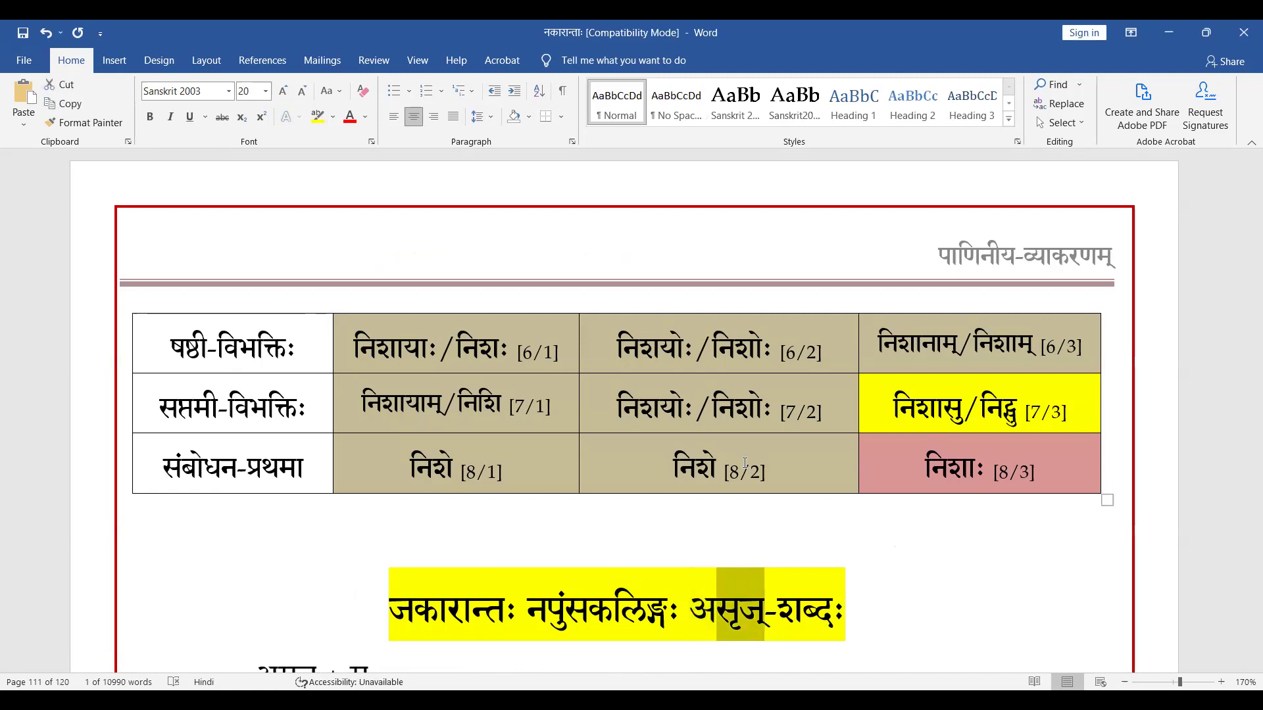
key(Right)
key(shift+Left)
key(shift+Left)
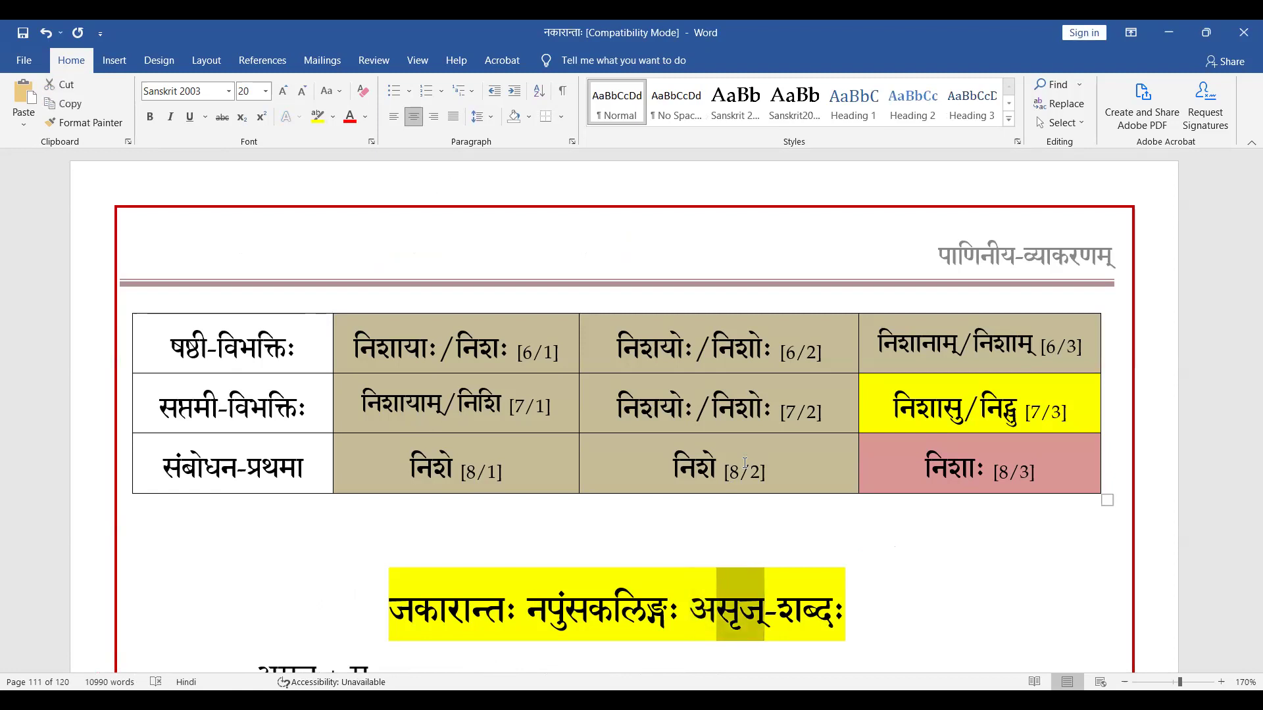
key(Right)
key(shift+Left)
key(shift+Left)
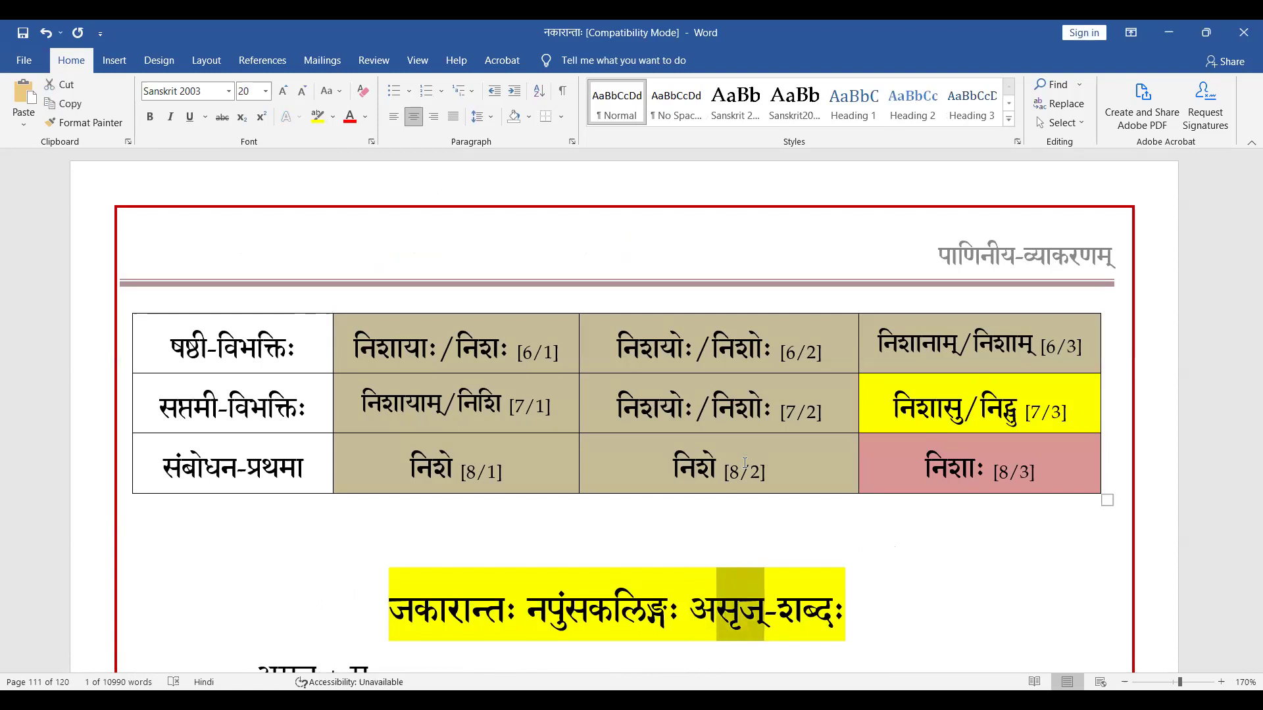